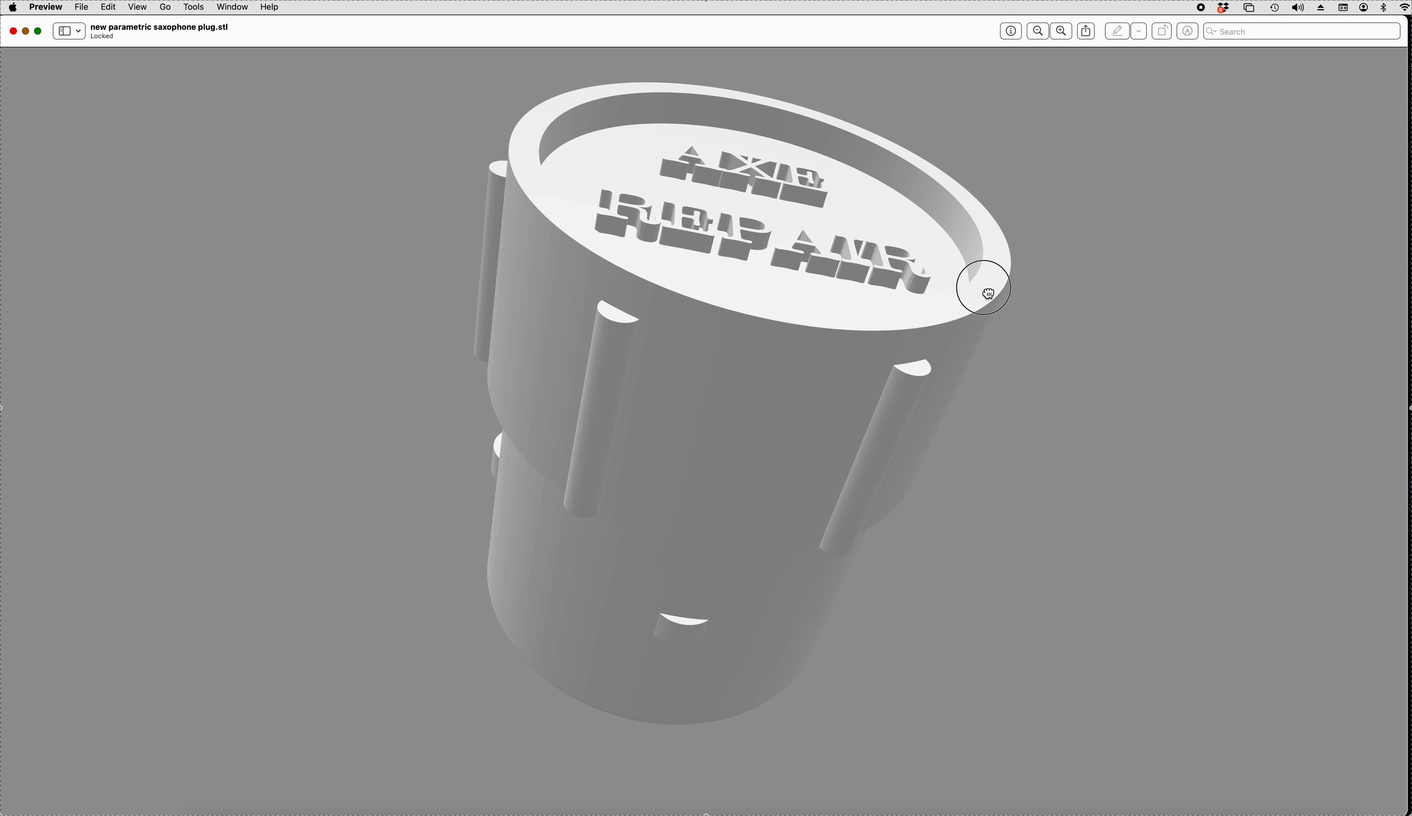
- Examine the saxophone plug STL from several angles, and quit Preview to return to FreeCAD
drag(988, 293, 988, 293)
mouse_move(888, 653)
mouse_down()
mouse_move(873, 621)
mouse_move(820, 706)
mouse_move(841, 646)
mouse_move(859, 670)
mouse_move(881, 665)
mouse_up()
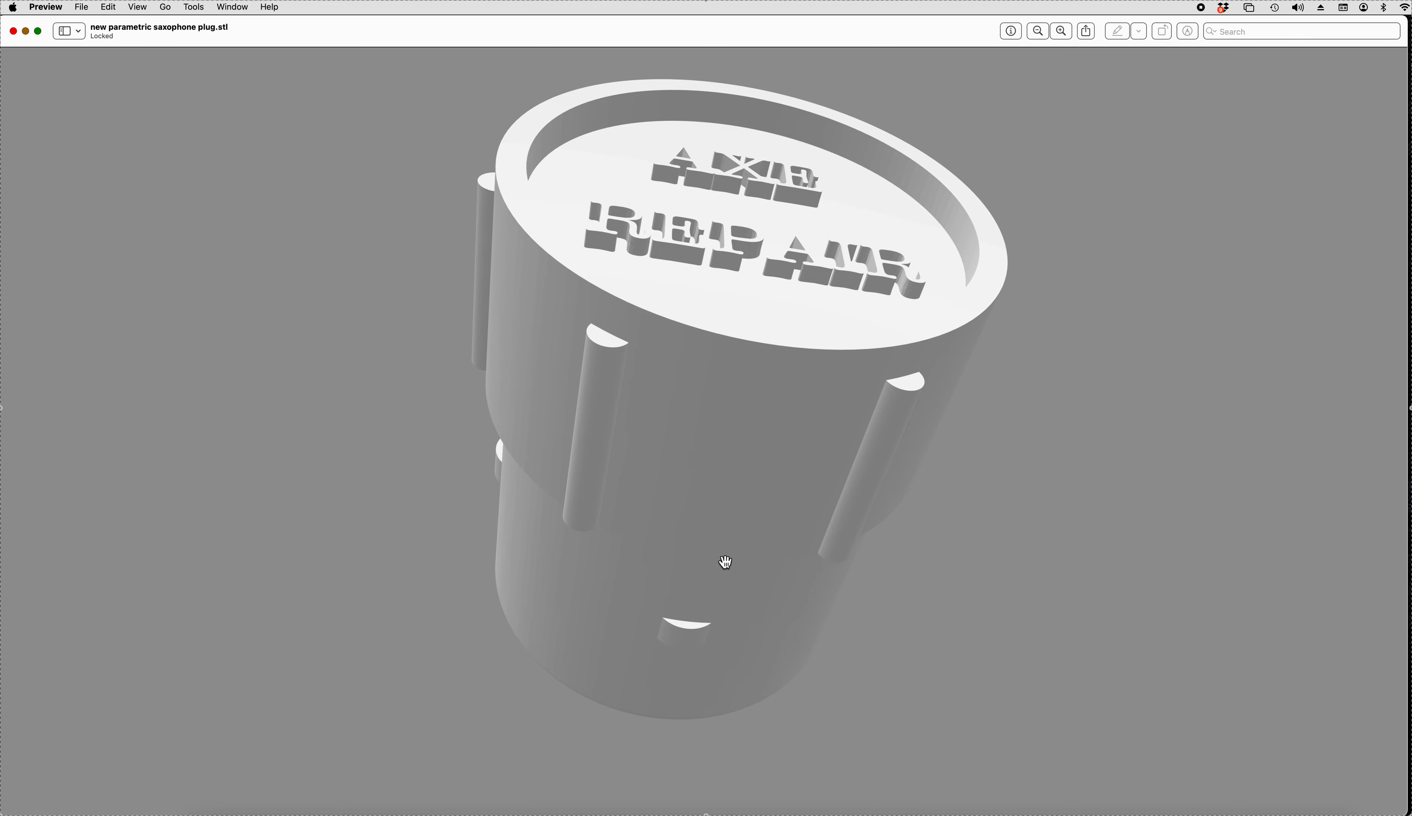
drag(885, 550, 866, 502)
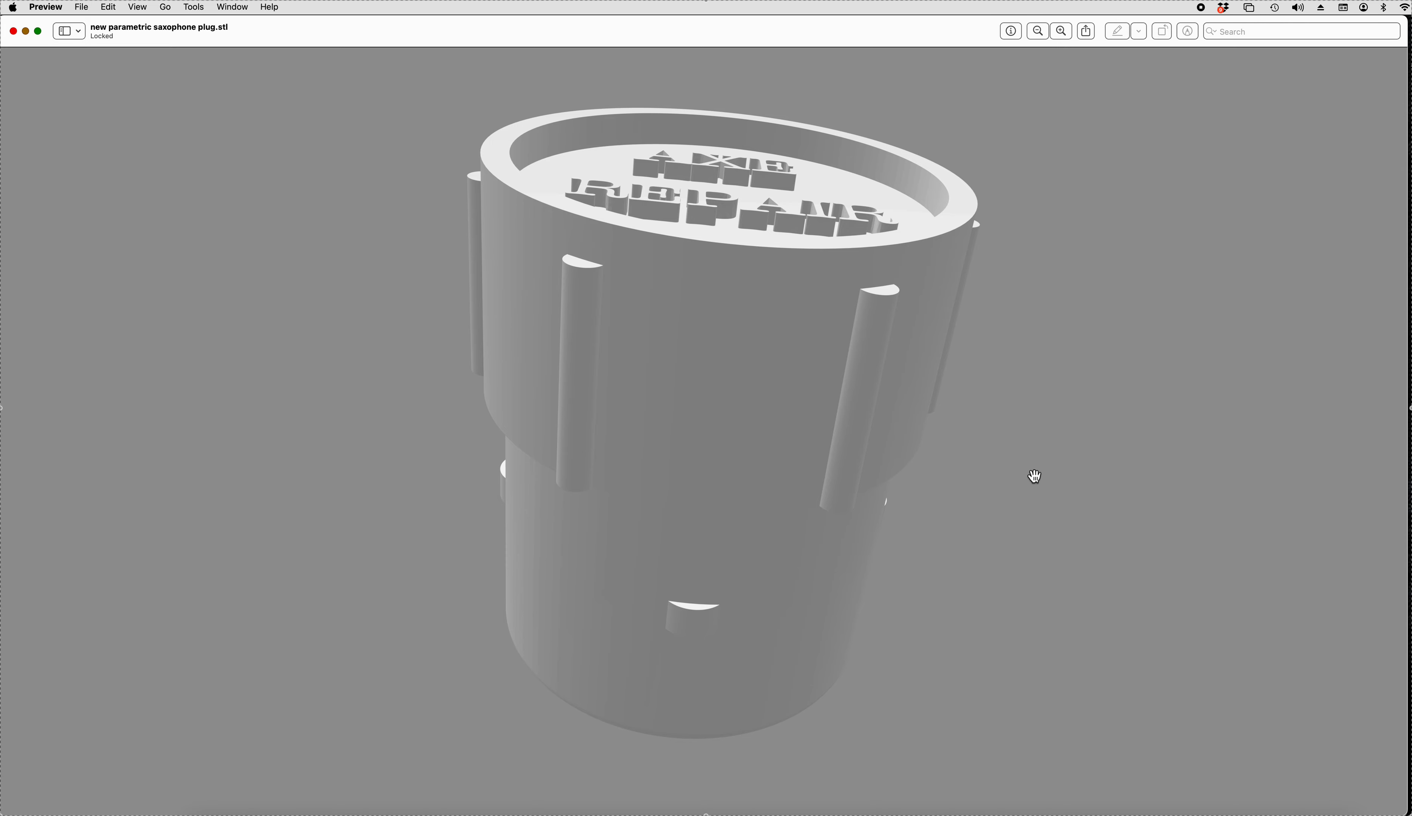
click(42, 8)
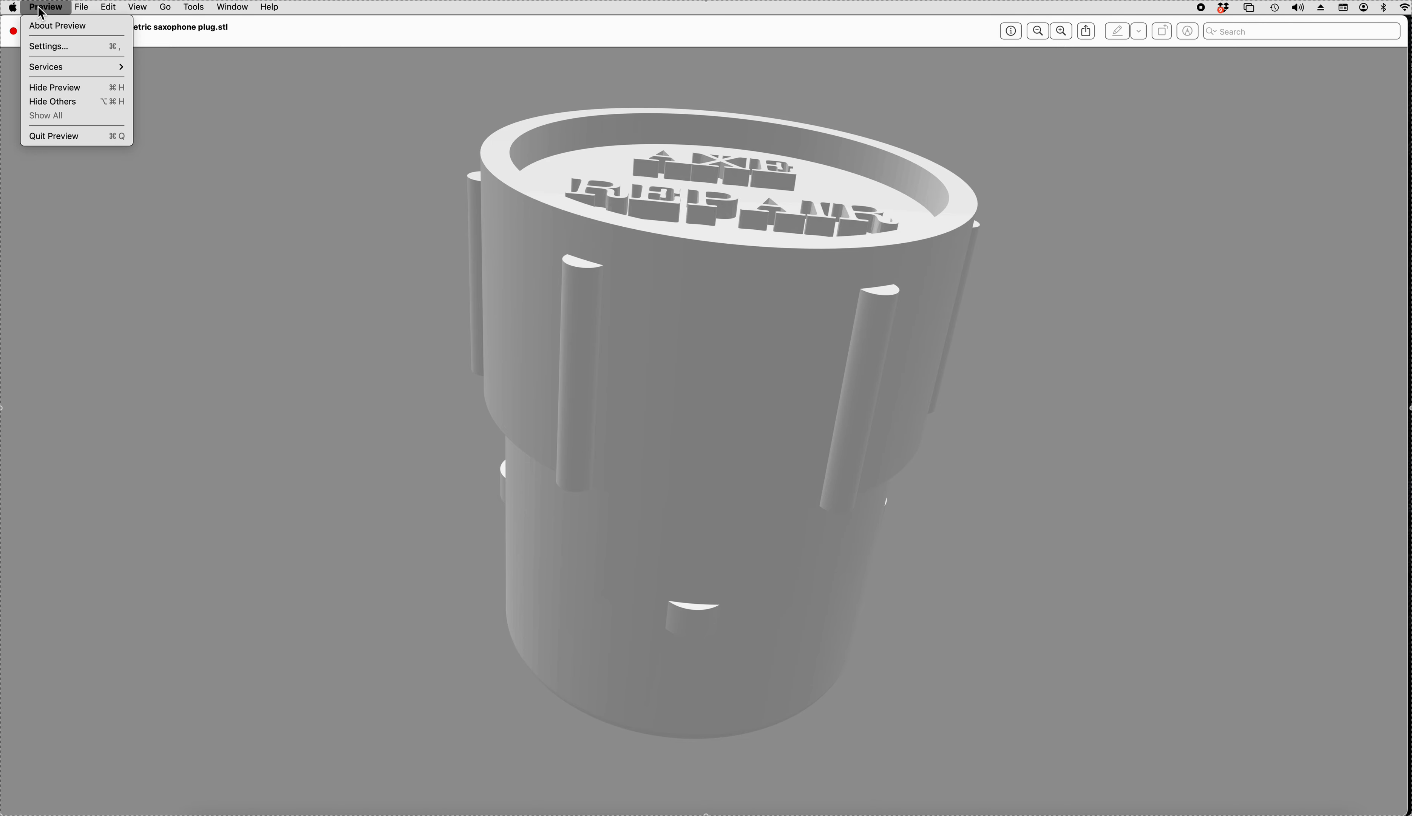
click(60, 137)
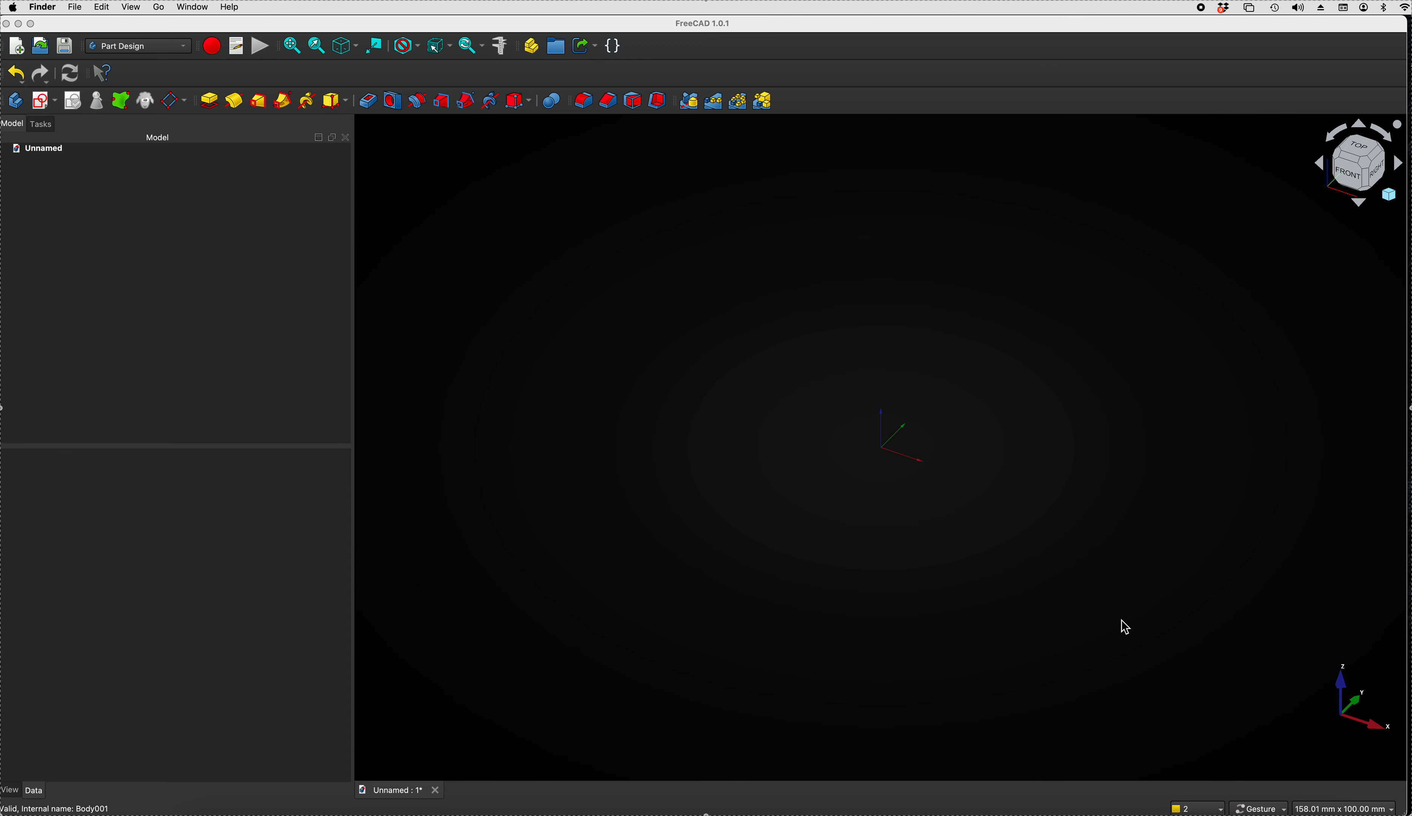
- Create a new body in the document and rename it tenon
click(16, 102)
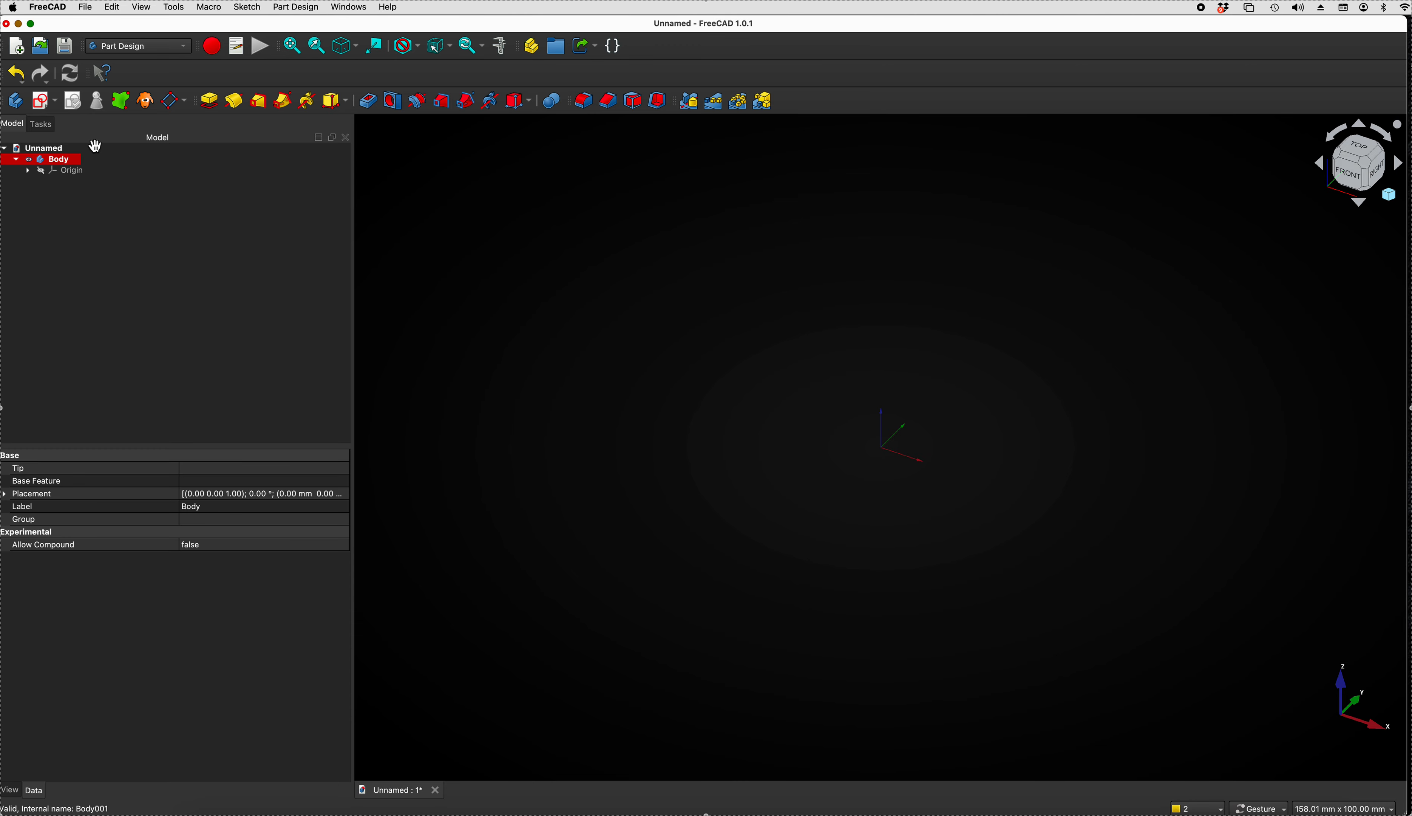
right_click(66, 163)
click(120, 539)
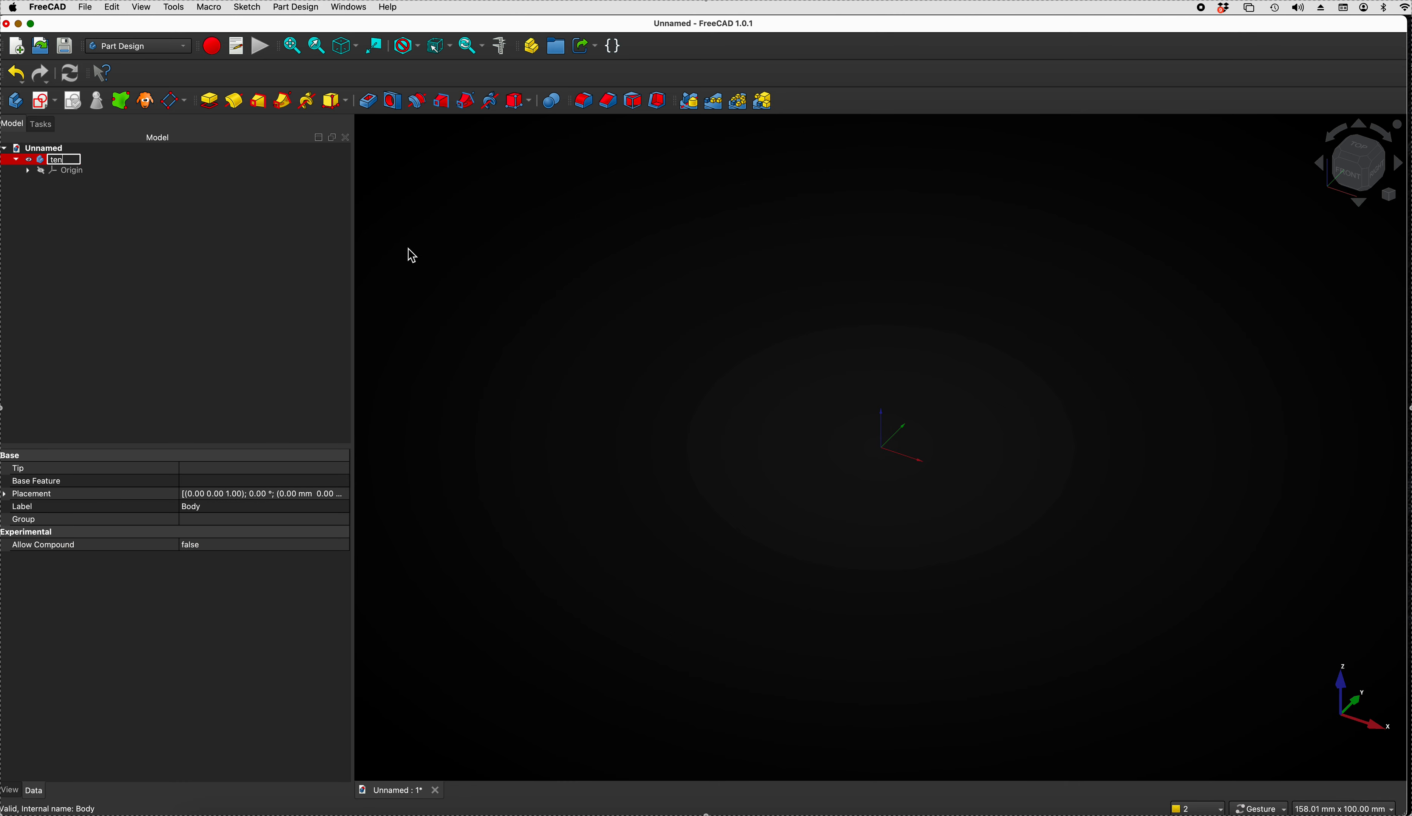
key(Return)
drag(102, 23, 103, 23)
- Sketch a 24.5 mm diameter circle centred on the origin in the tenon body's XY plane and close the sketch
click(47, 101)
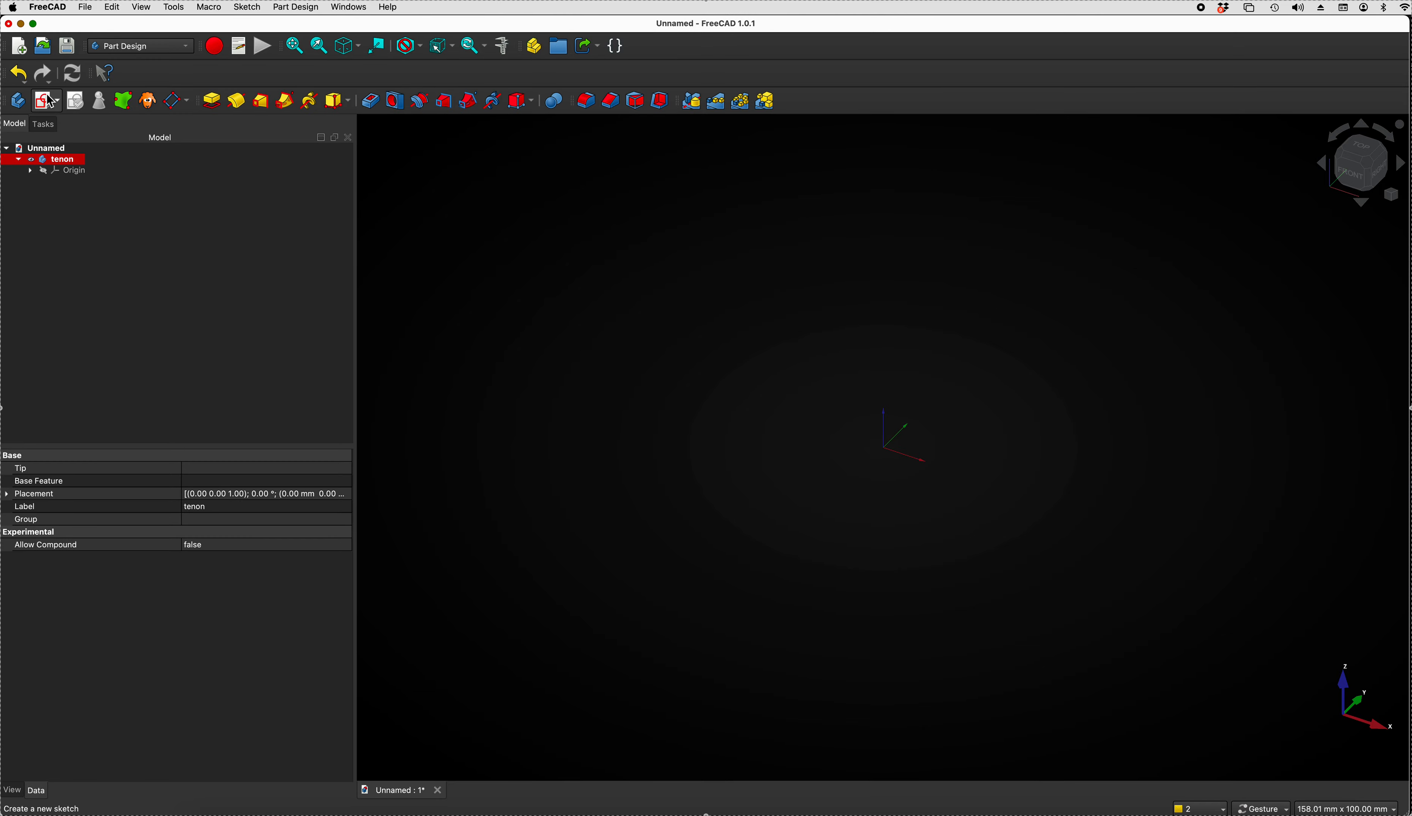
click(813, 293)
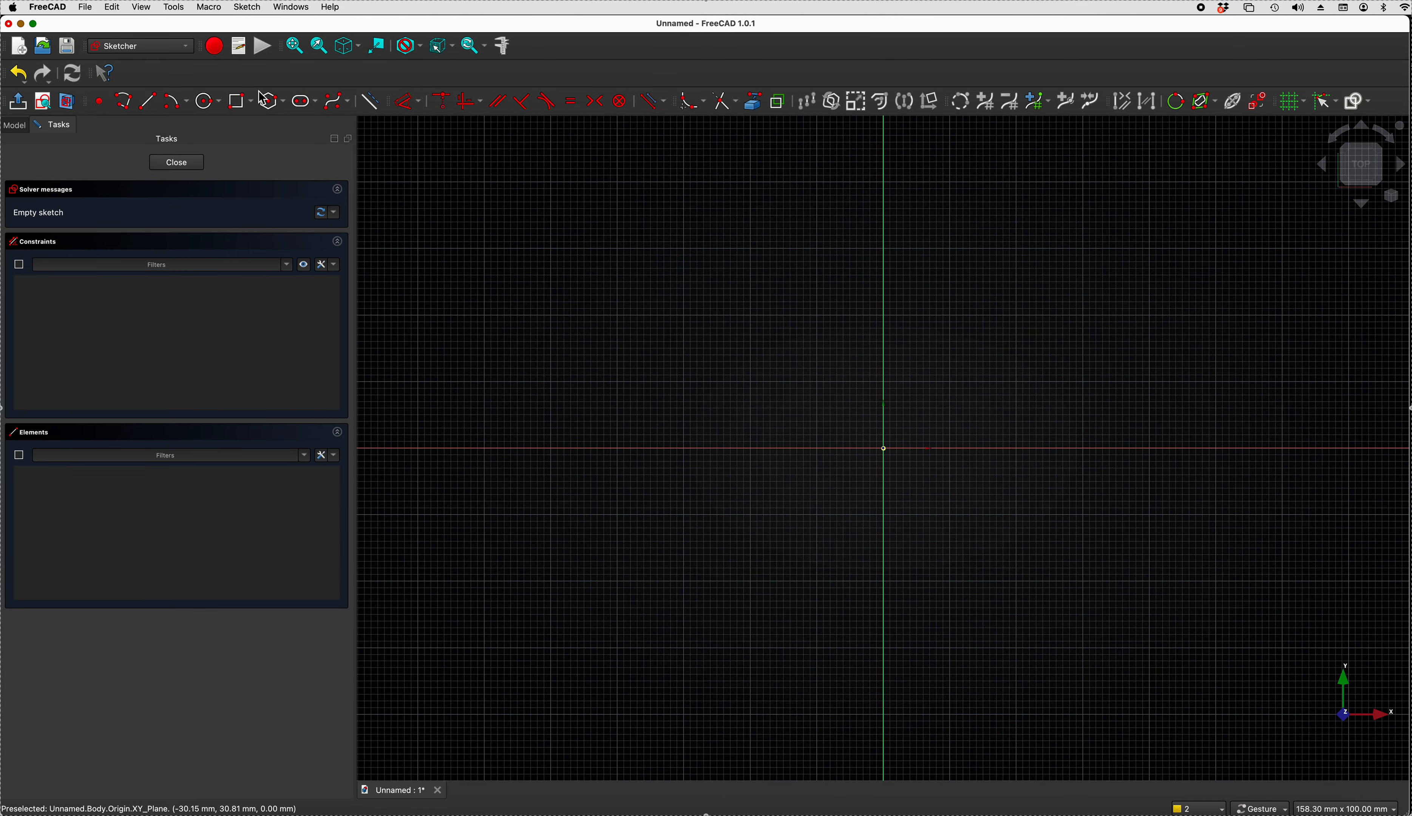
click(210, 107)
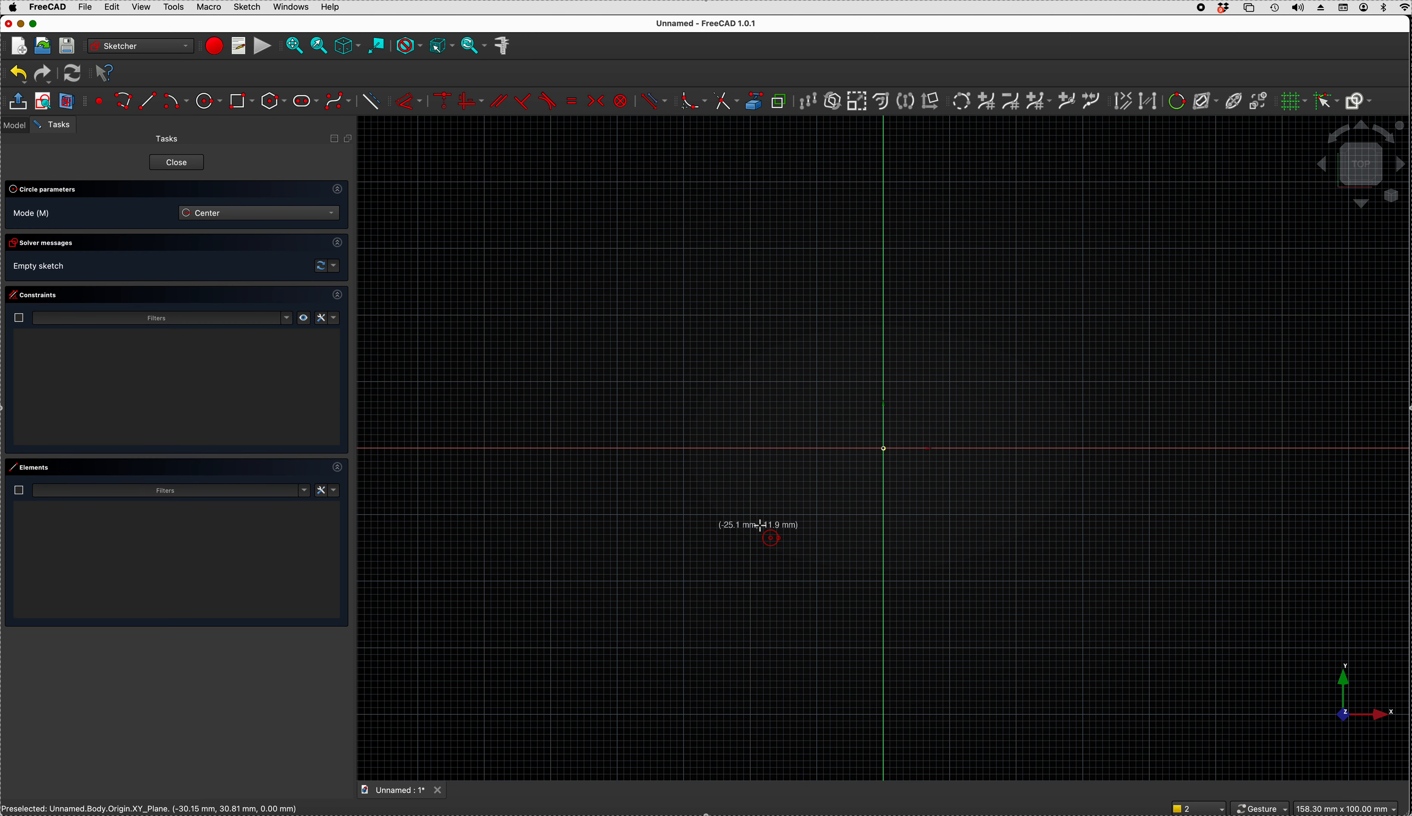
click(882, 448)
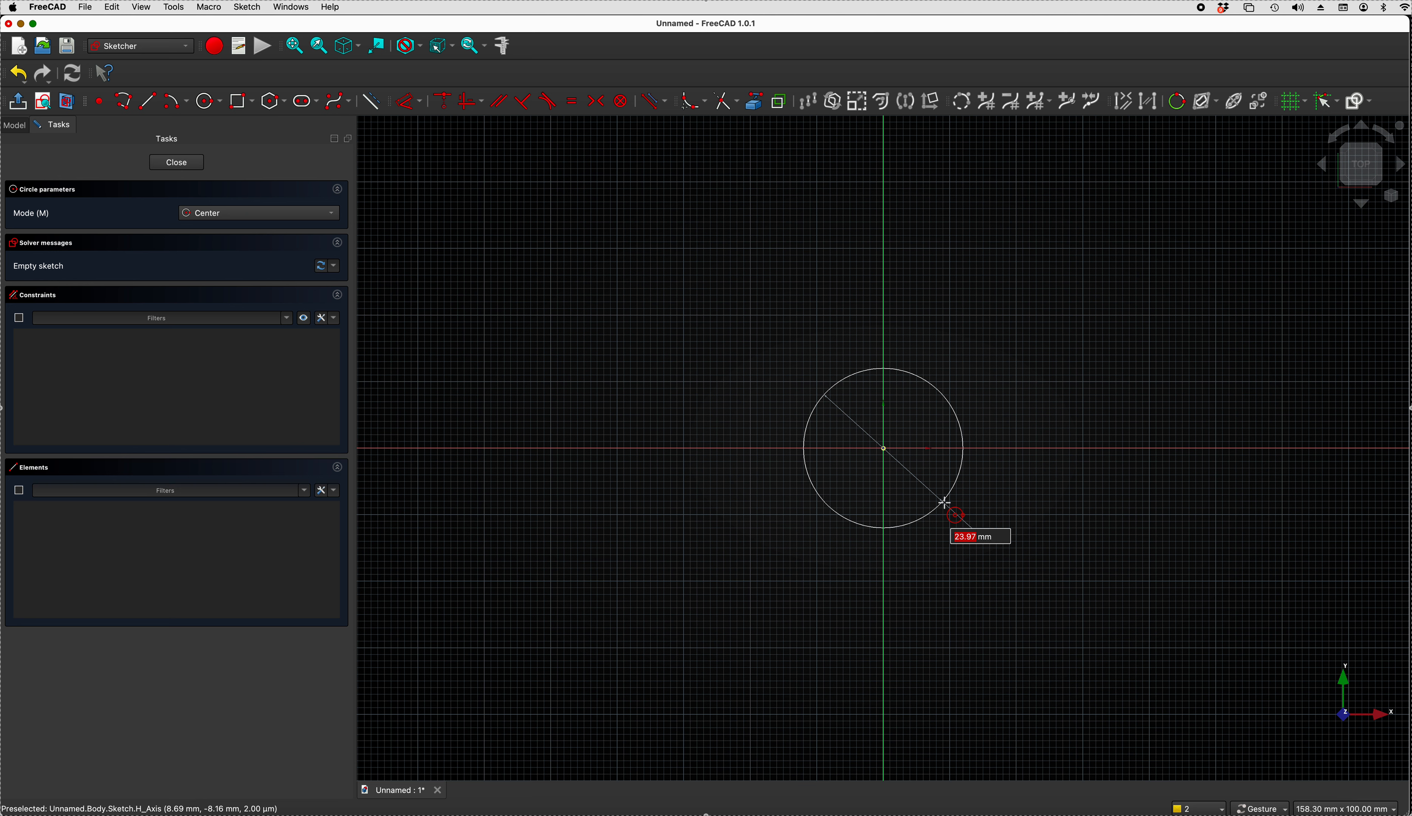
text(2)
key(Return)
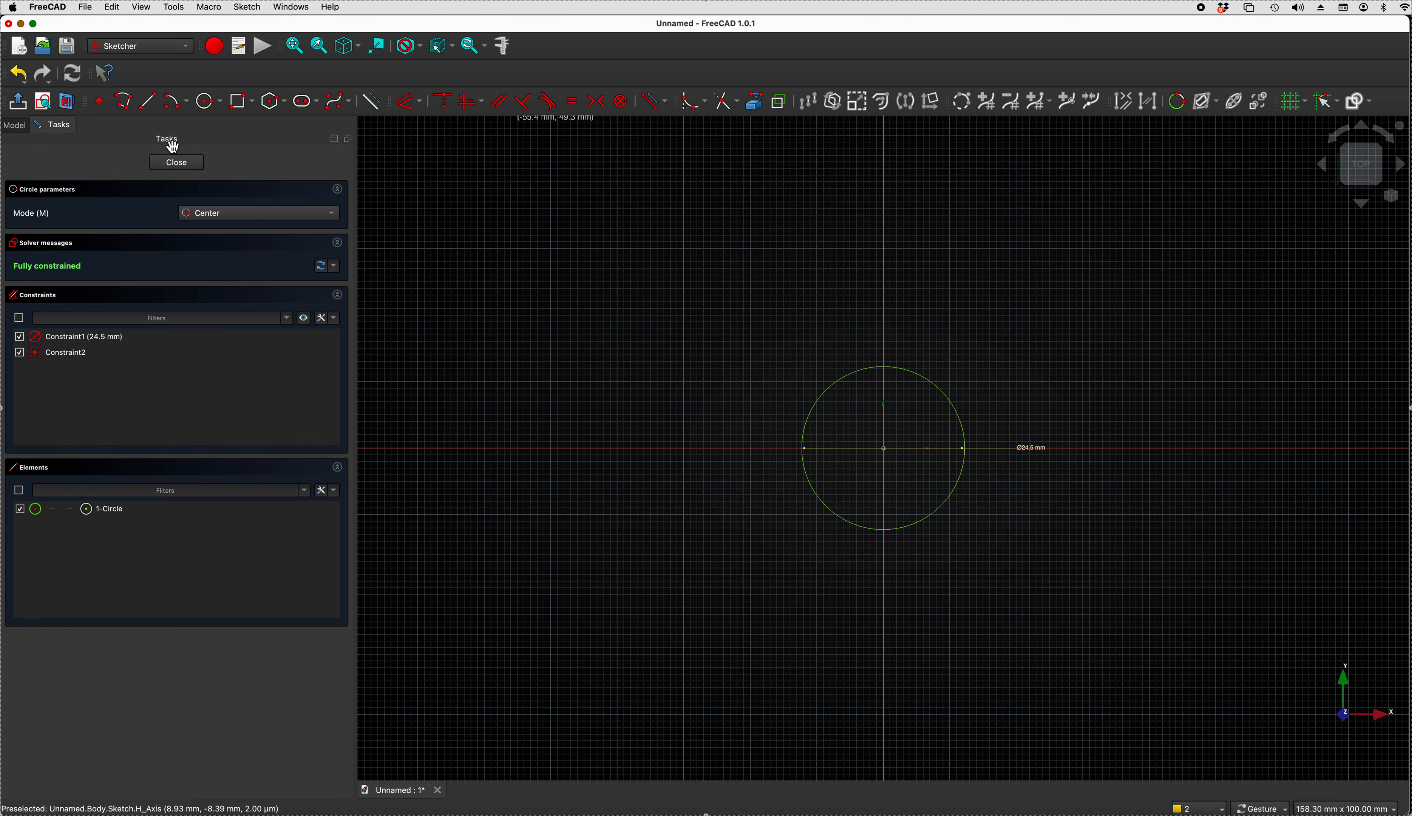
click(177, 164)
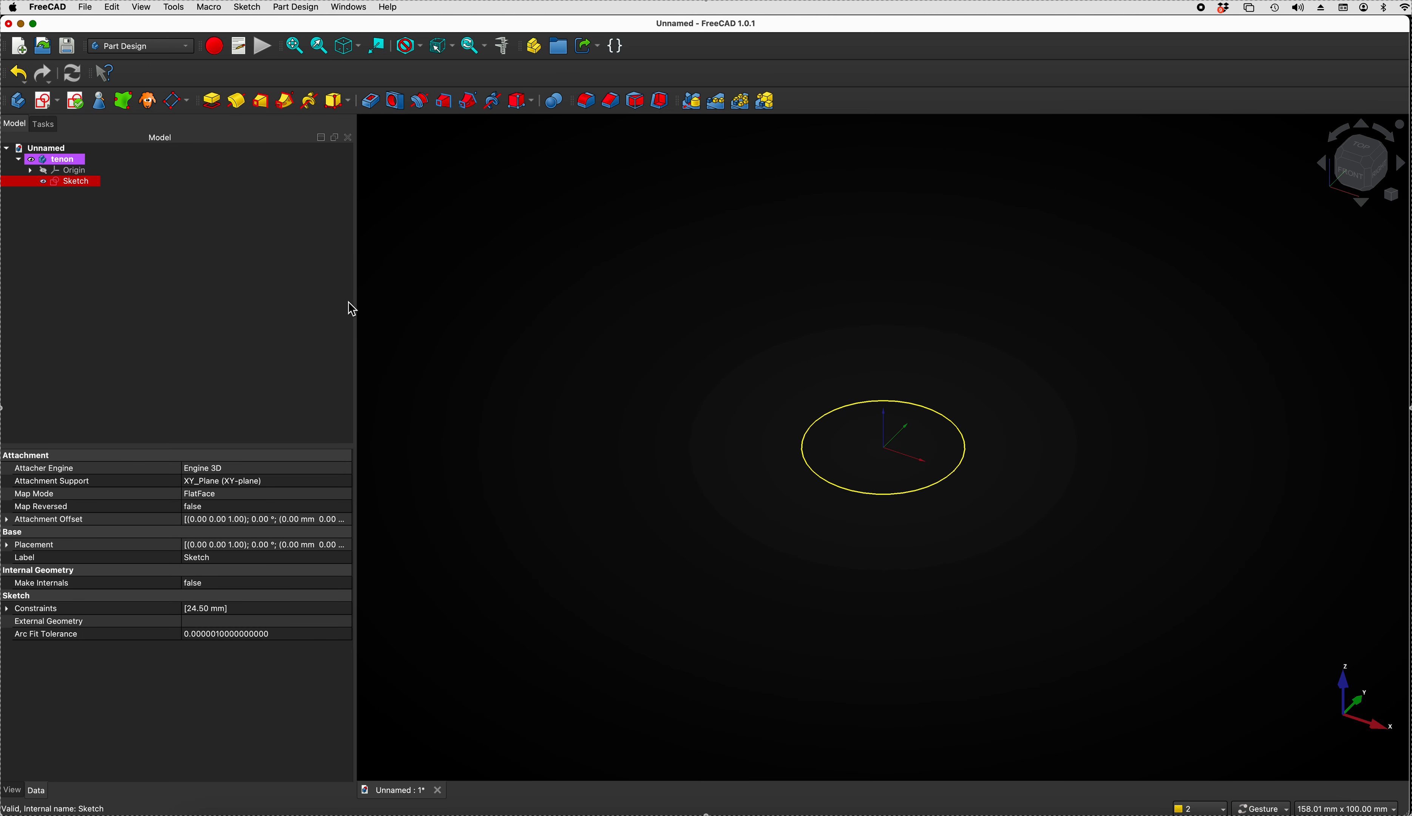
- Pad the 24.5 mm tenon circle to a length of 20 mm
click(212, 106)
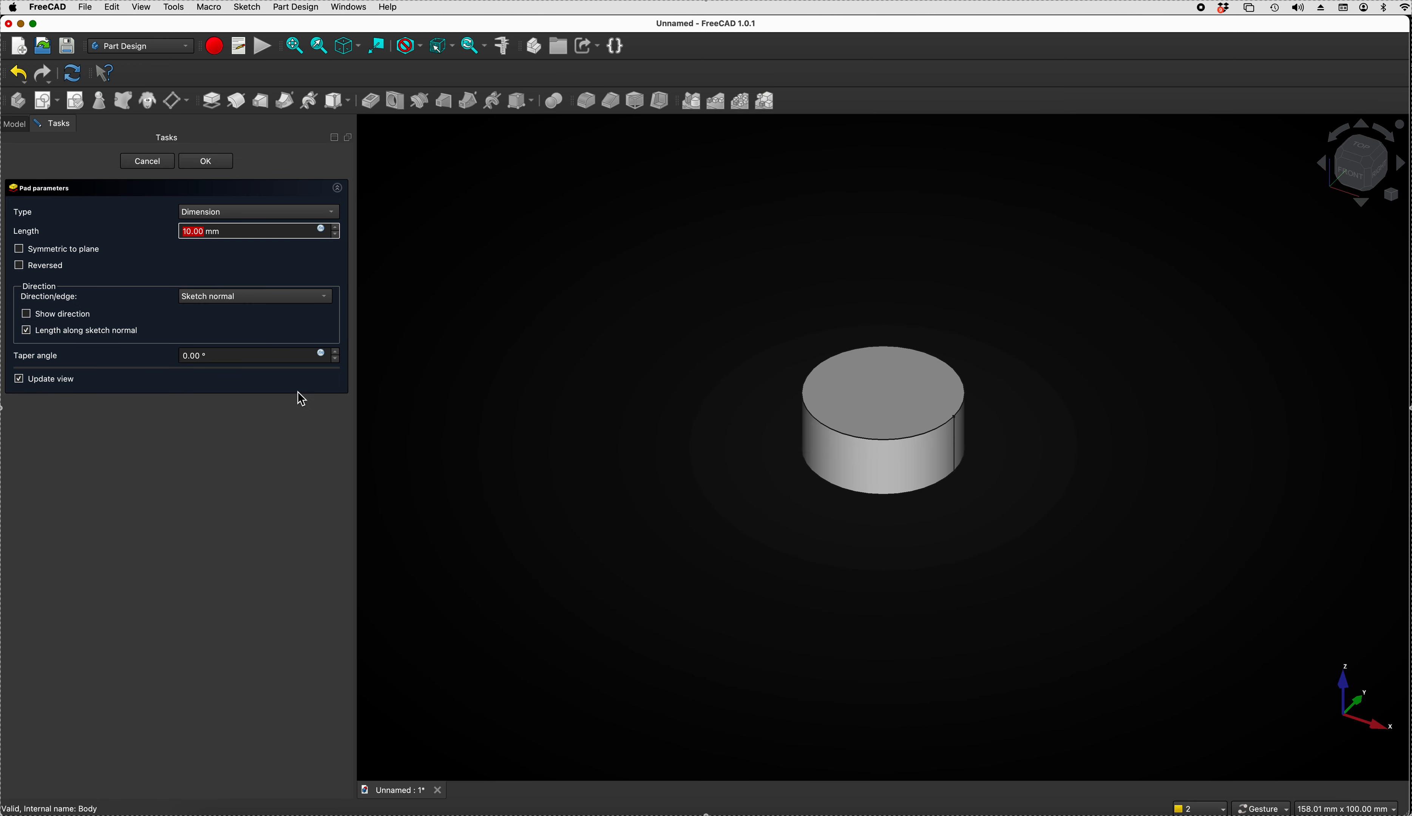
text(20)
key(Return)
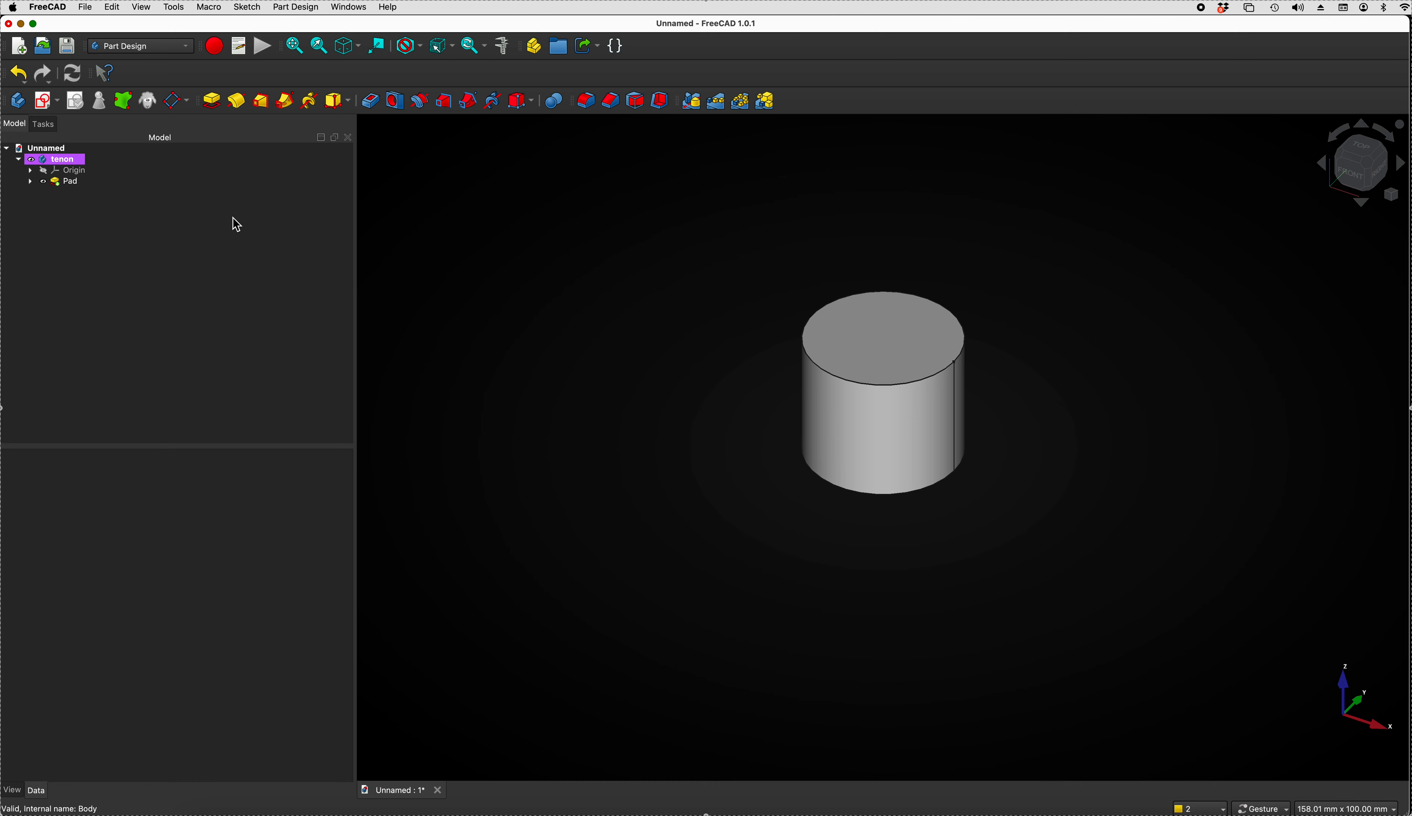
- Create a second body and rename it top
click(26, 106)
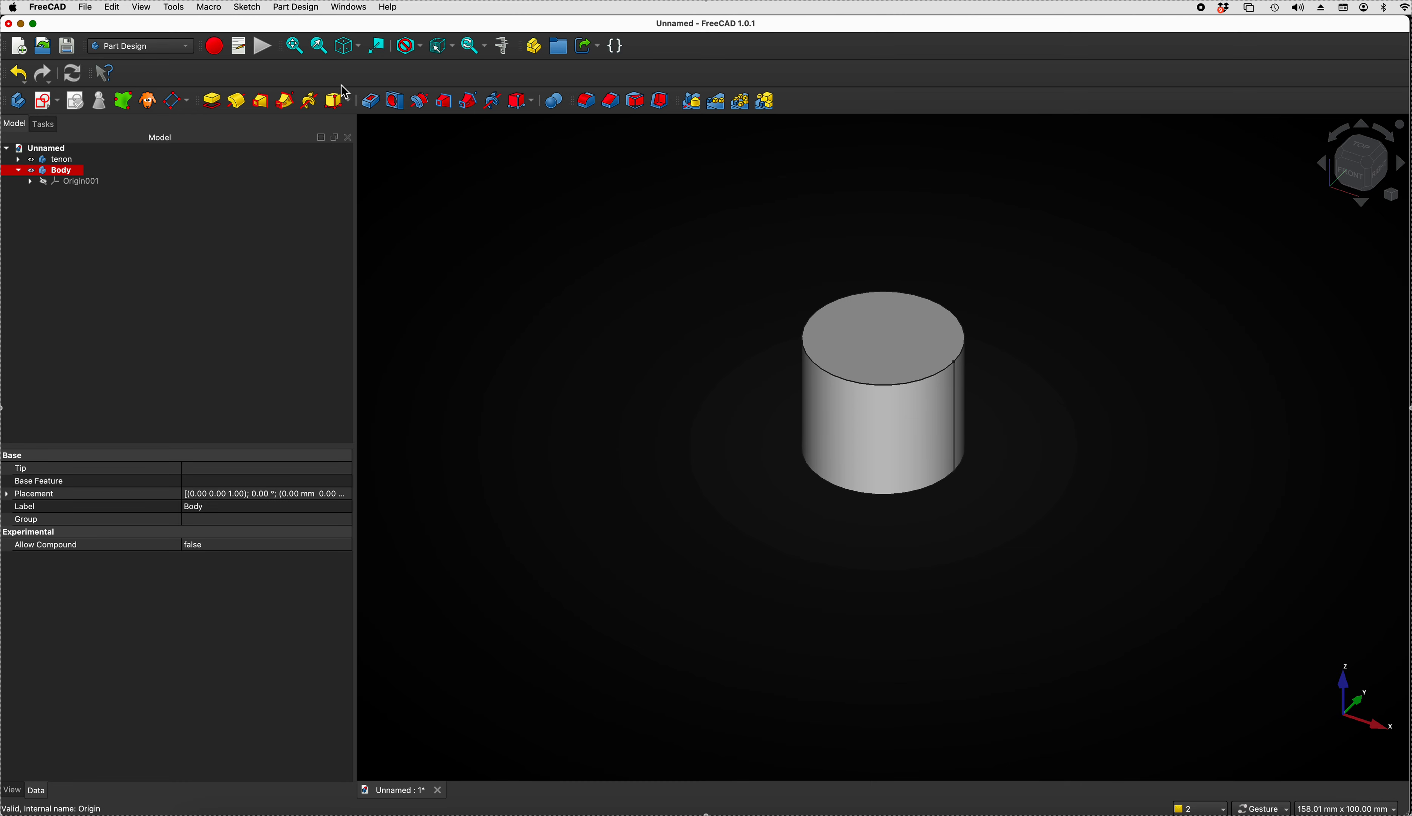
right_click(75, 181)
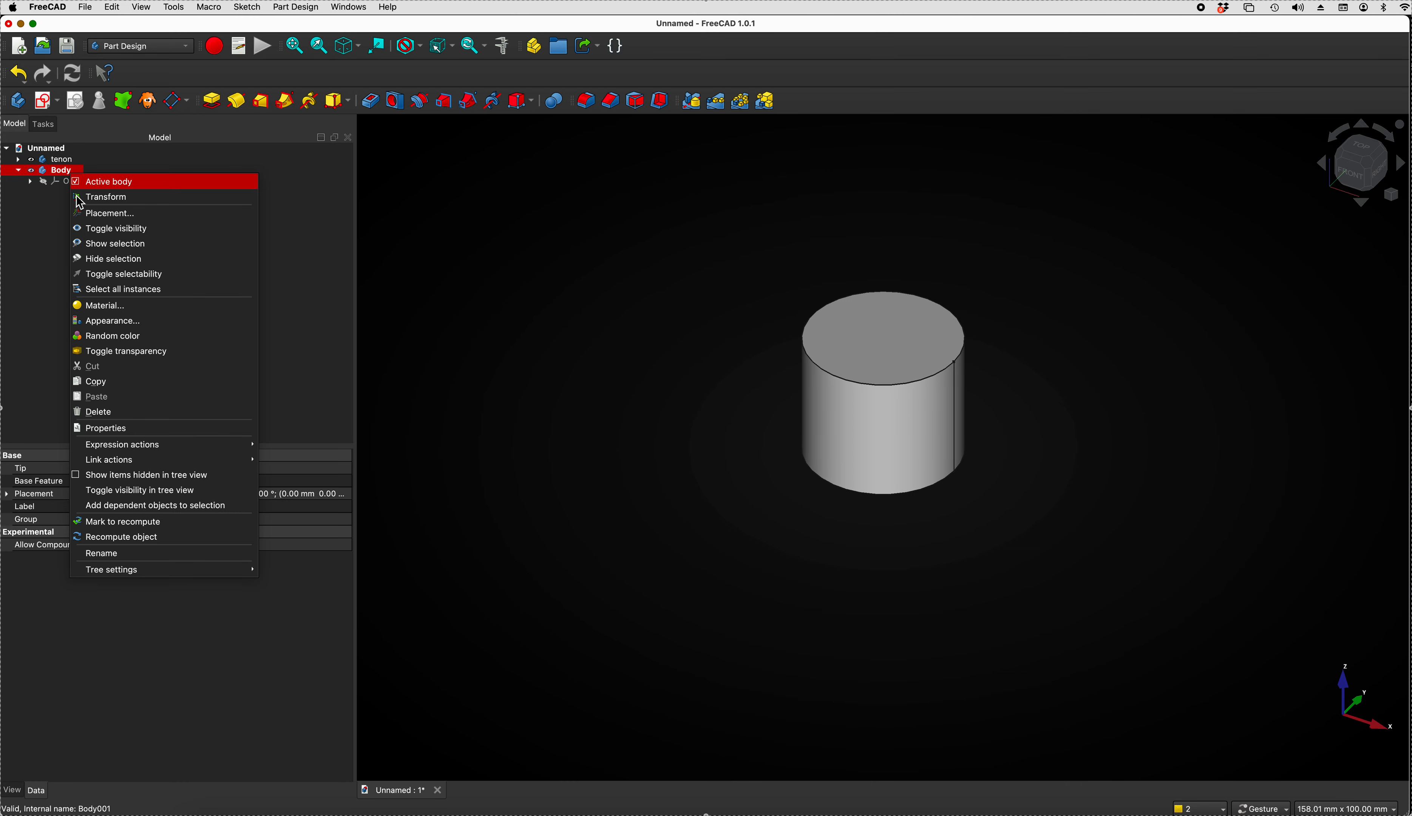
click(109, 556)
text(t)
key(Return)
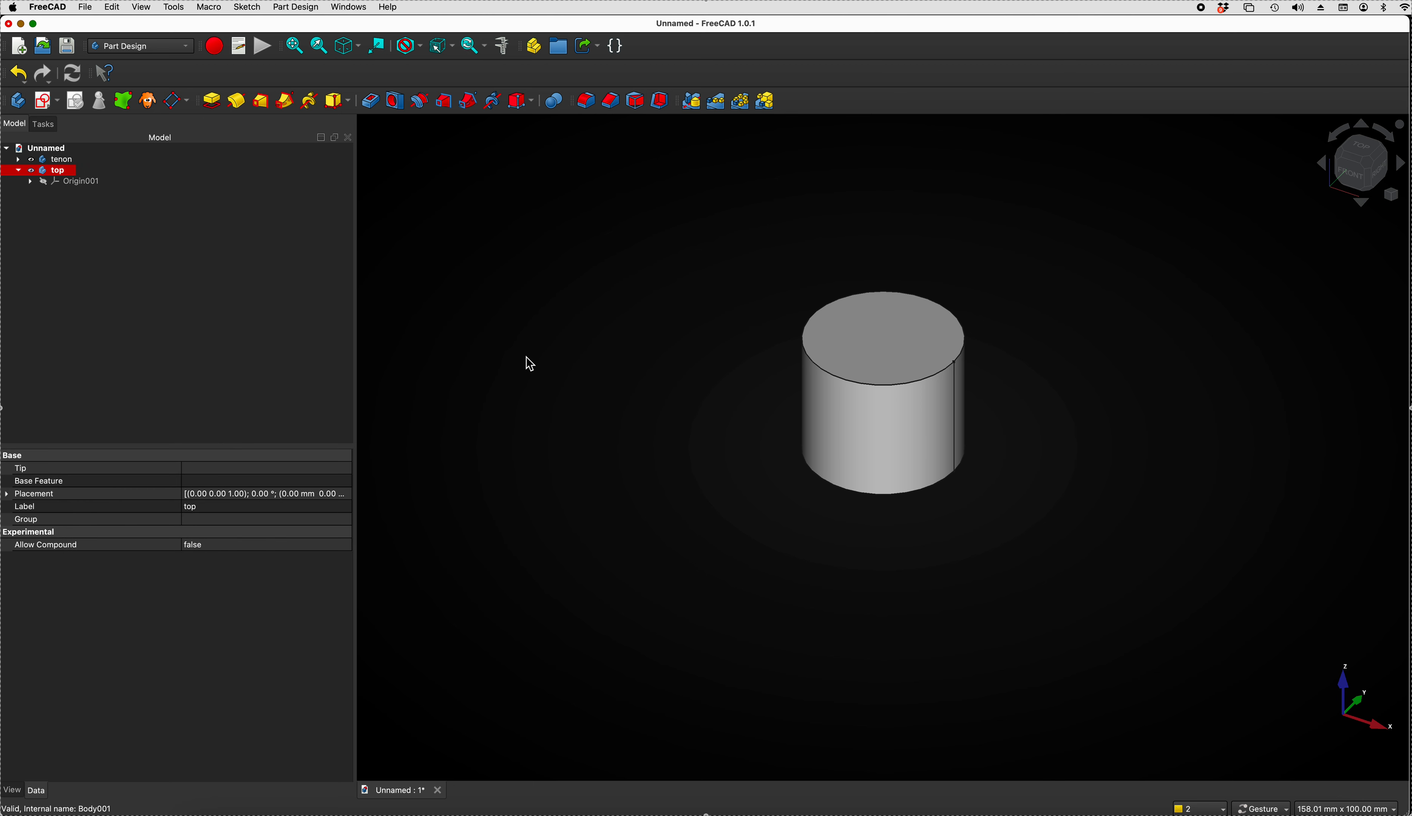
- Start a sketch on the top body's XY plane and section the view at the sketch plane
right_click(62, 181)
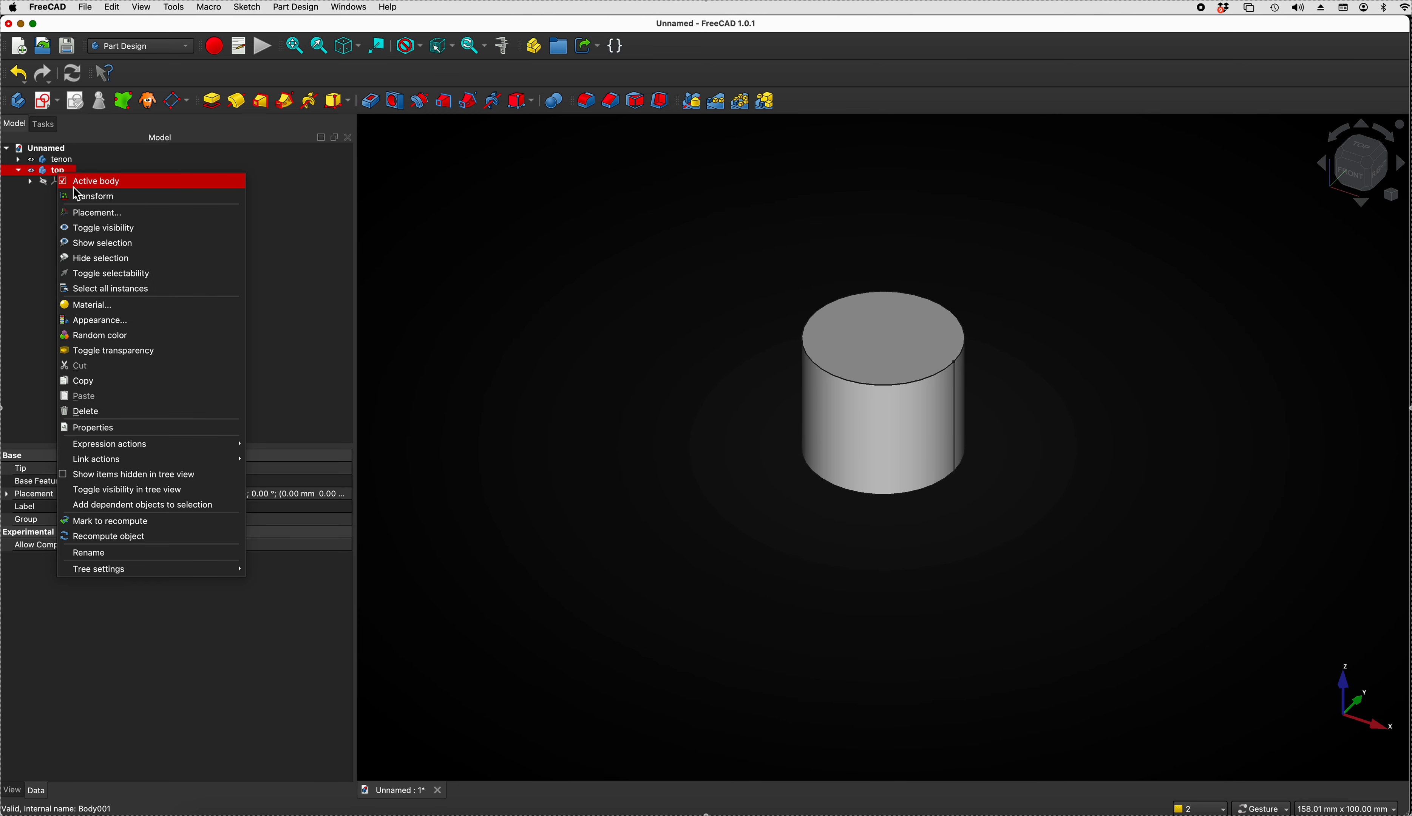
click(31, 242)
click(39, 108)
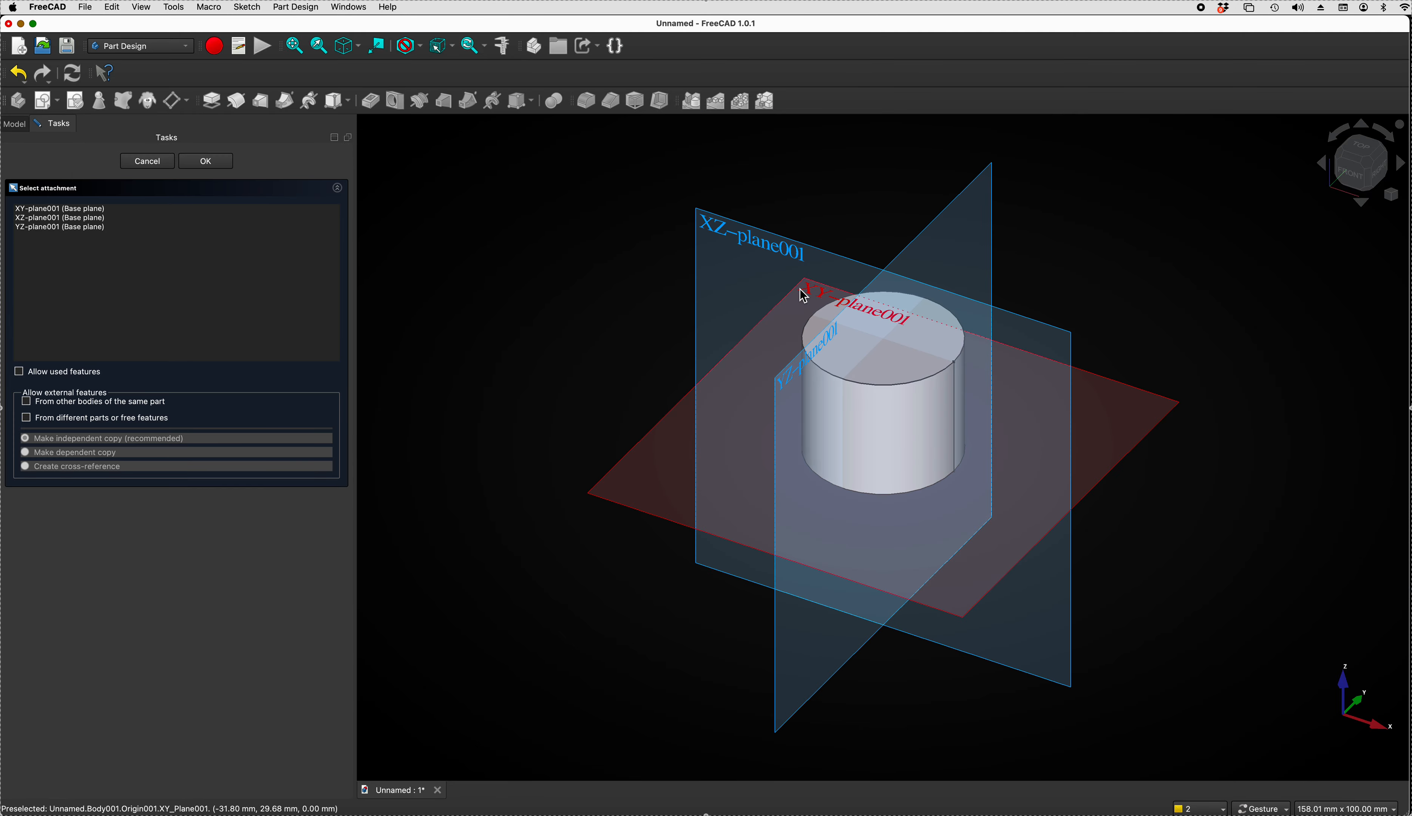
click(807, 294)
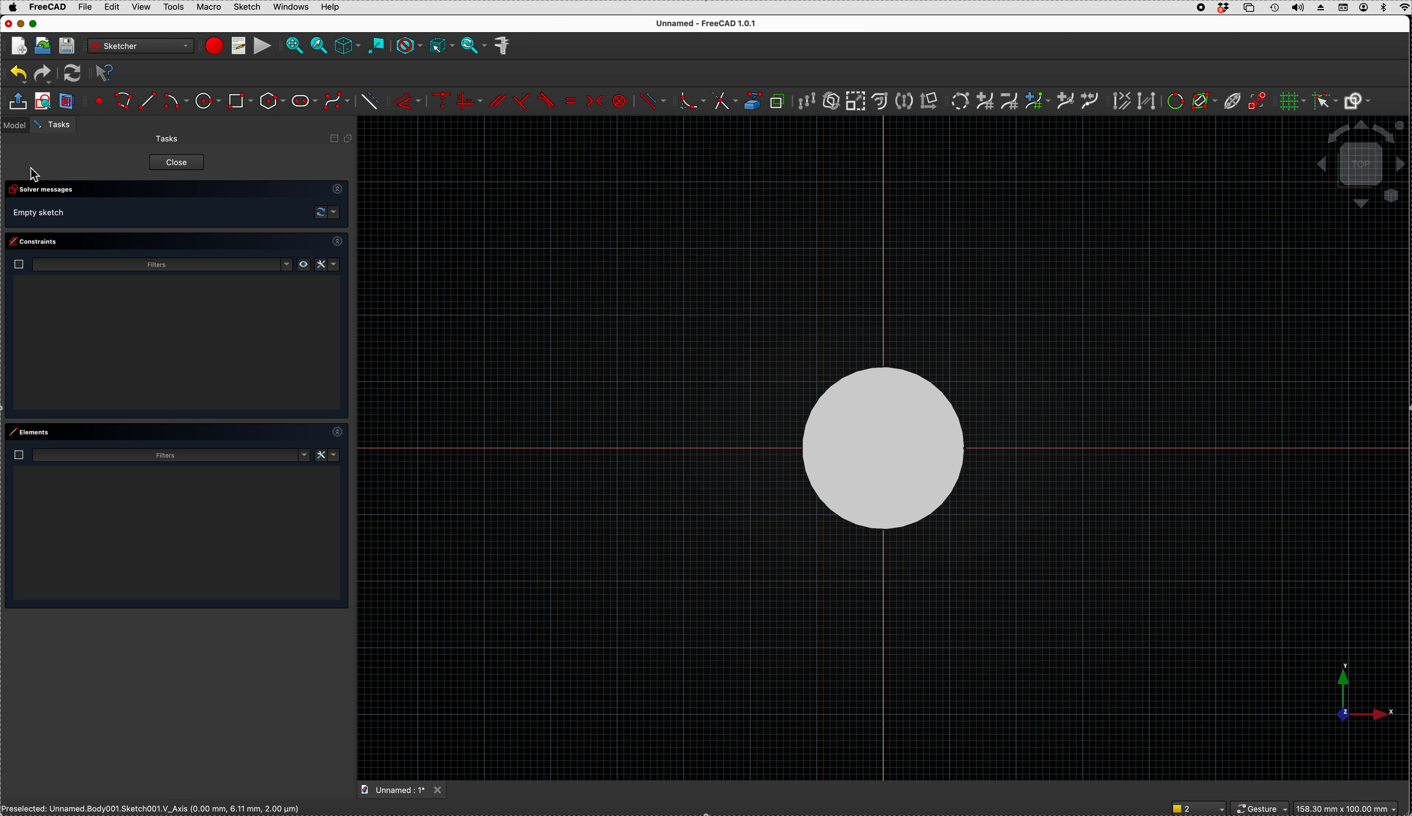
click(76, 104)
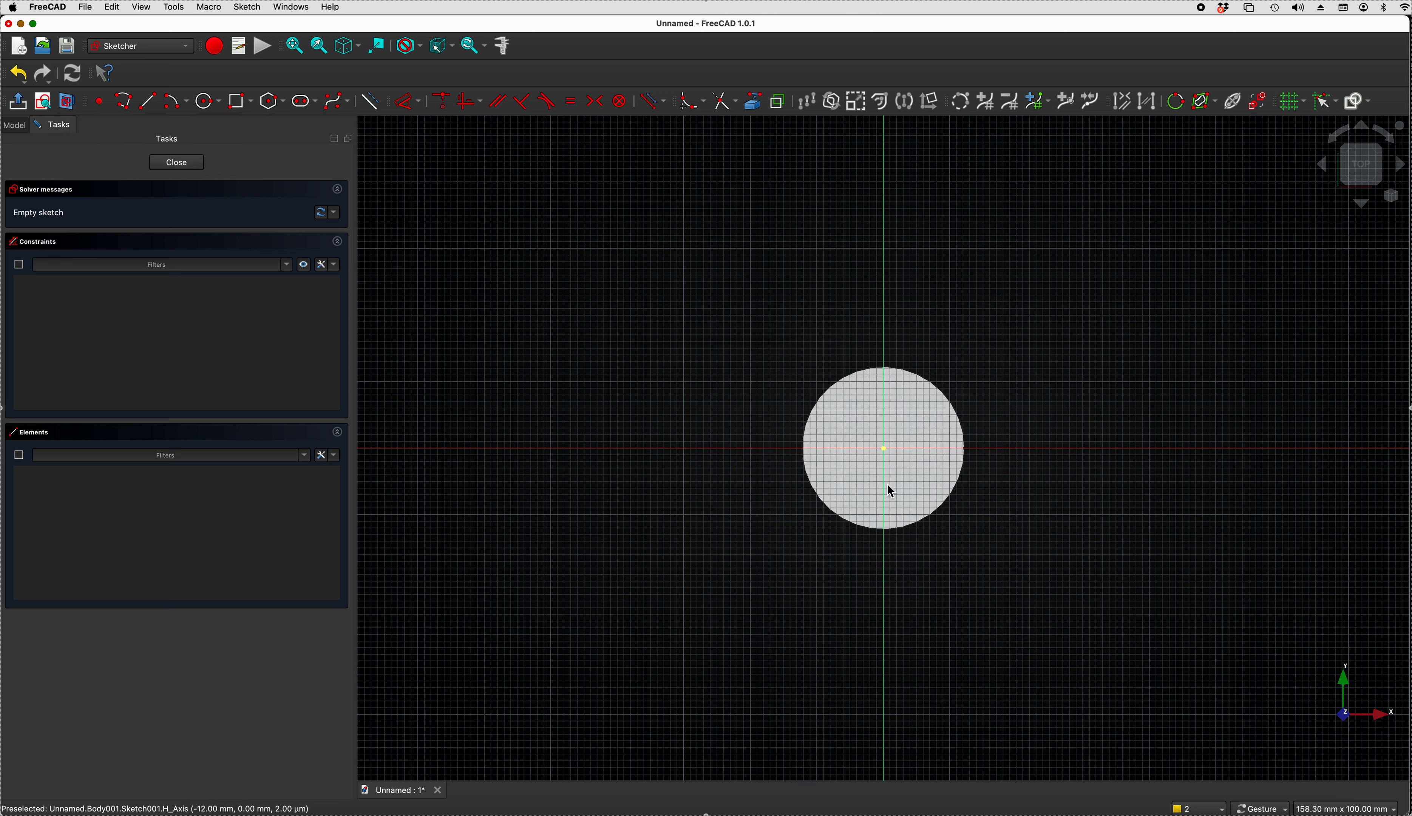
- Draw a circle centred on the origin around the tenon, constrain its diameter to 27 mm, and close the sketch
click(208, 102)
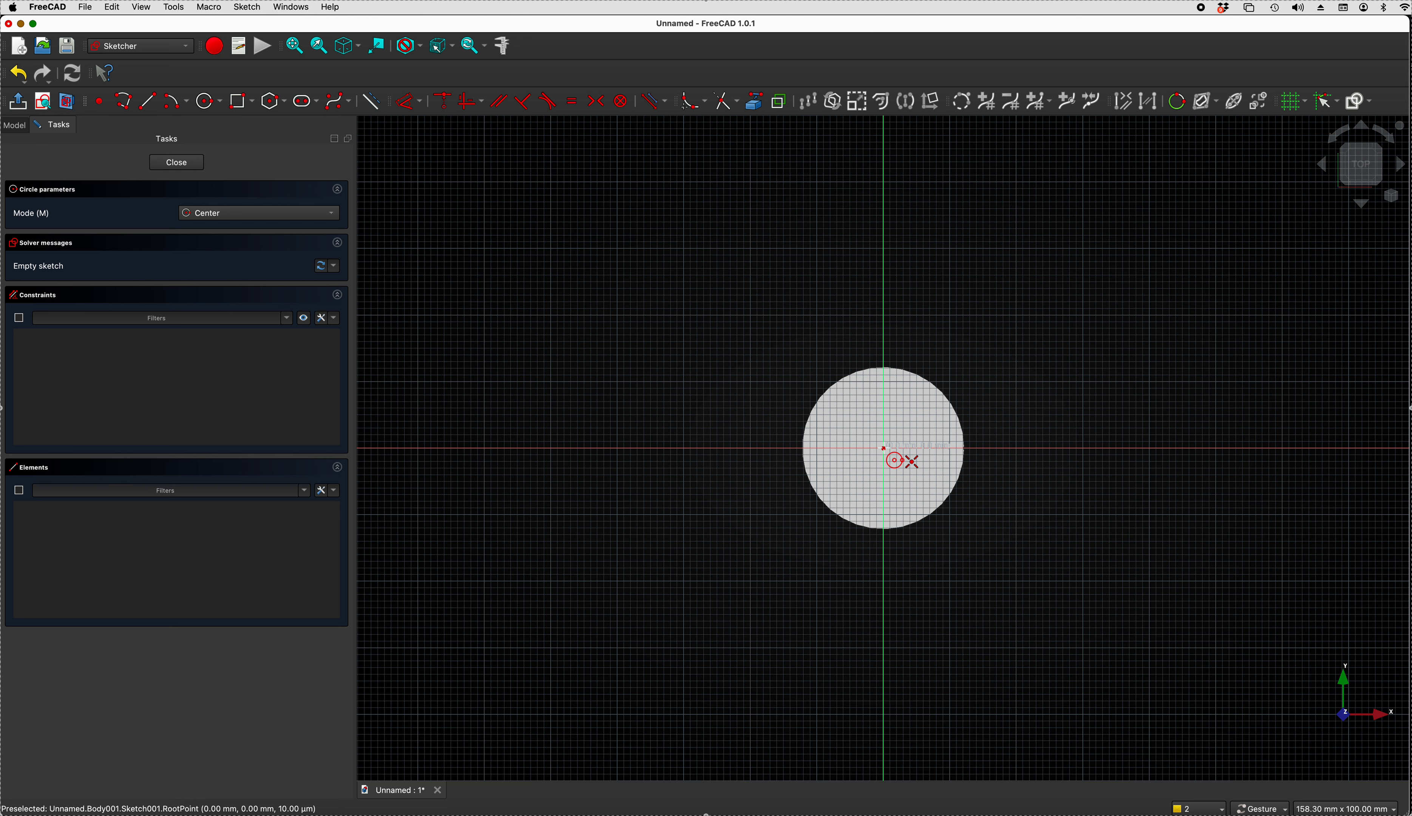
click(883, 448)
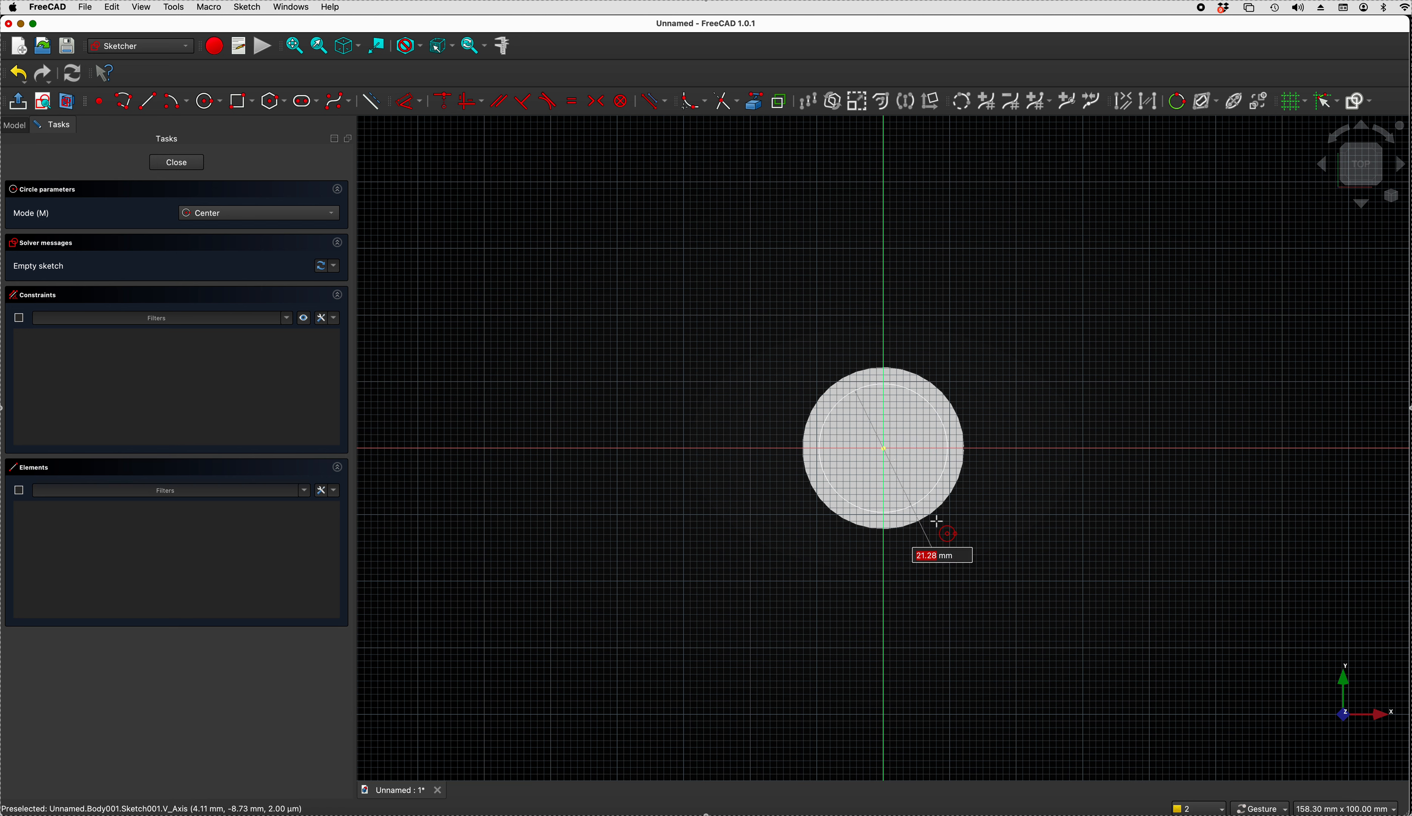
click(962, 525)
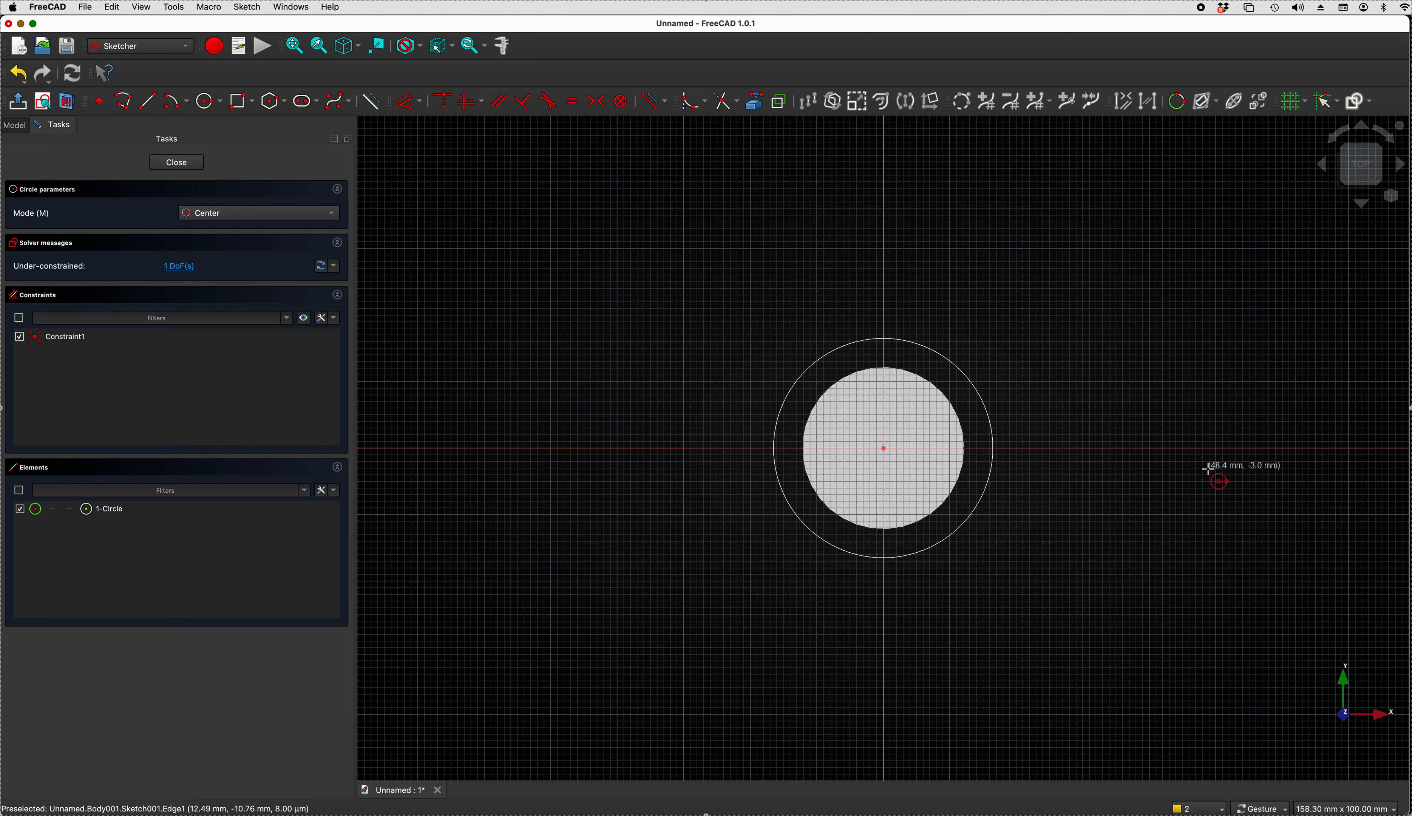
click(408, 102)
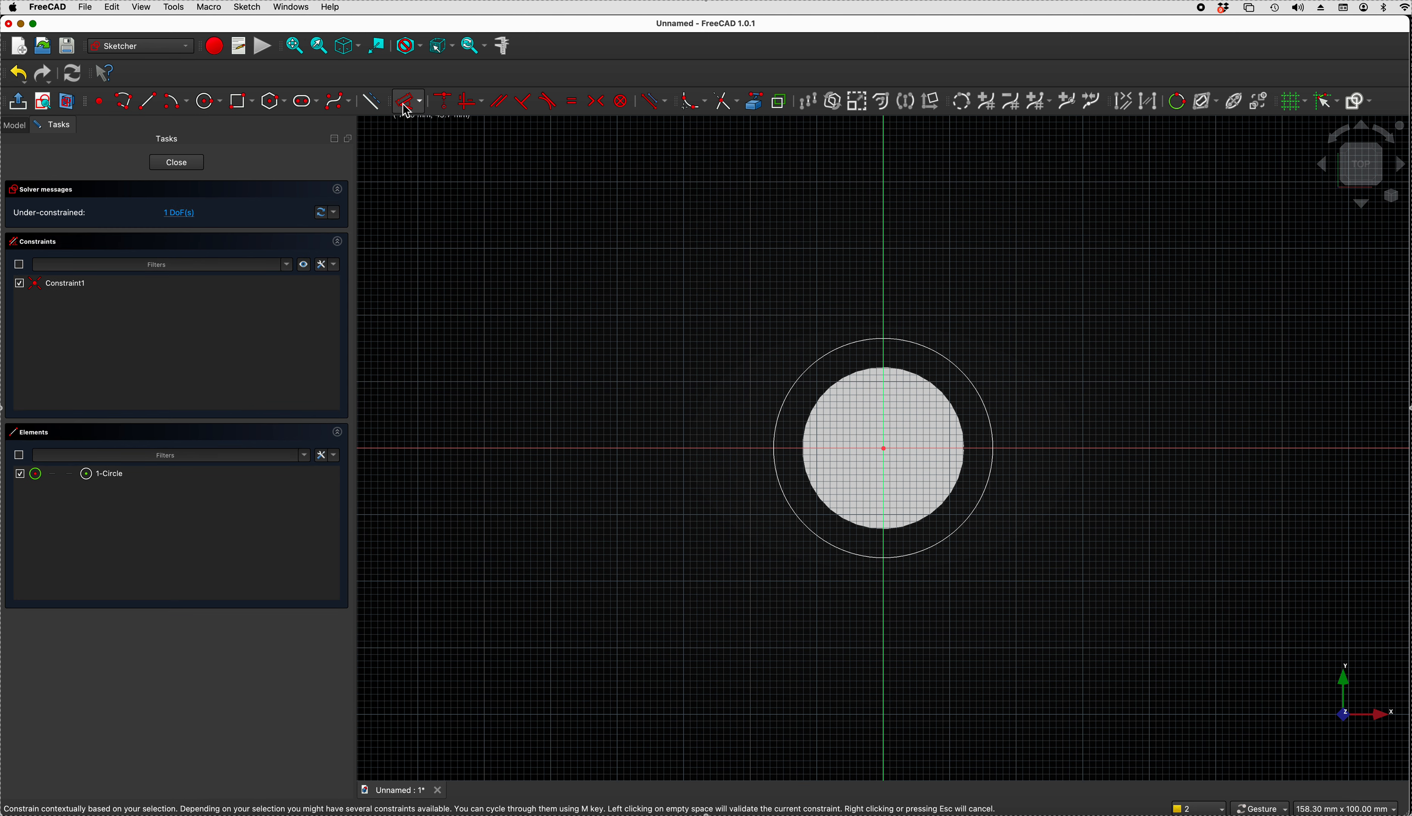
click(912, 339)
click(1009, 292)
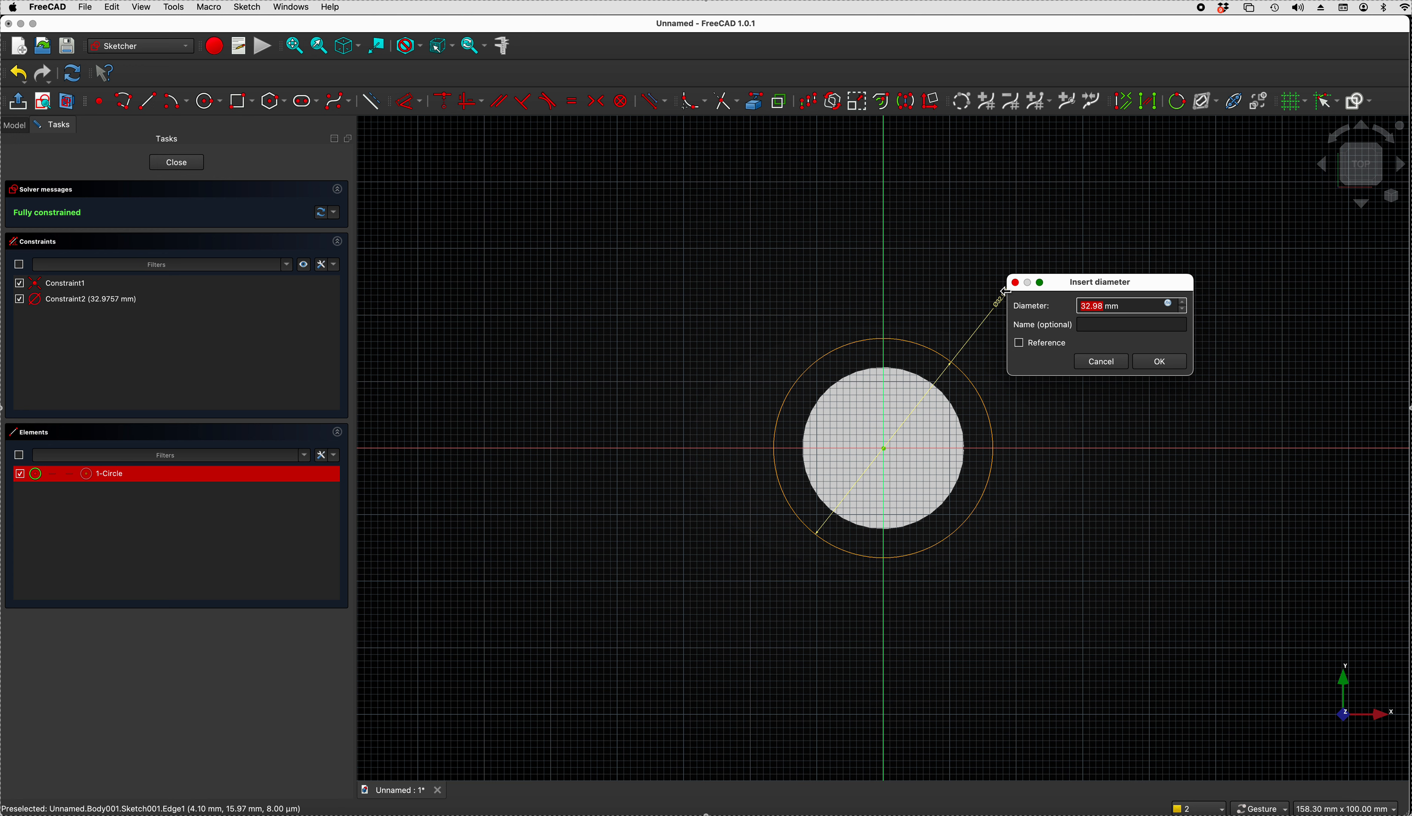
text(2)
key(Return)
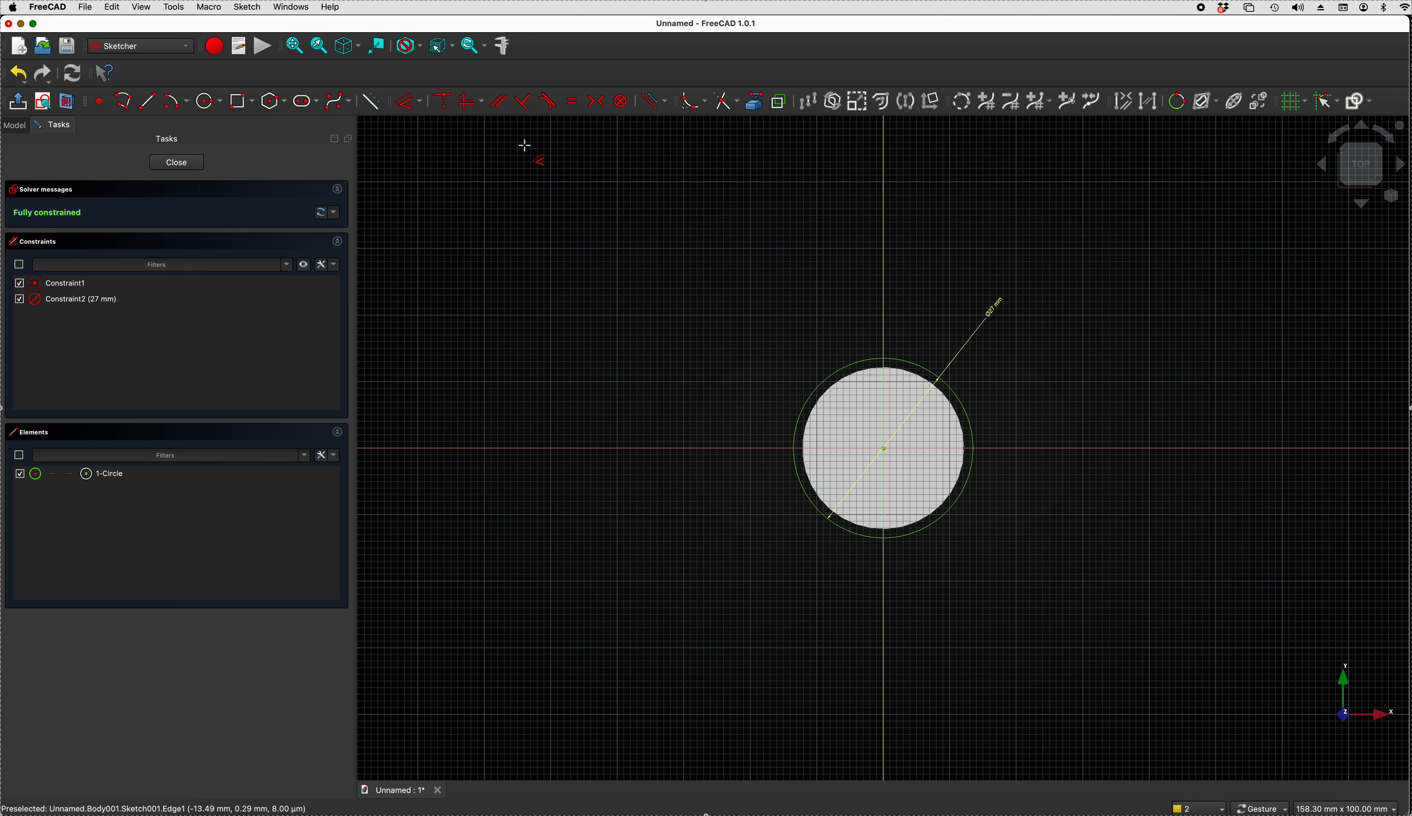
click(185, 164)
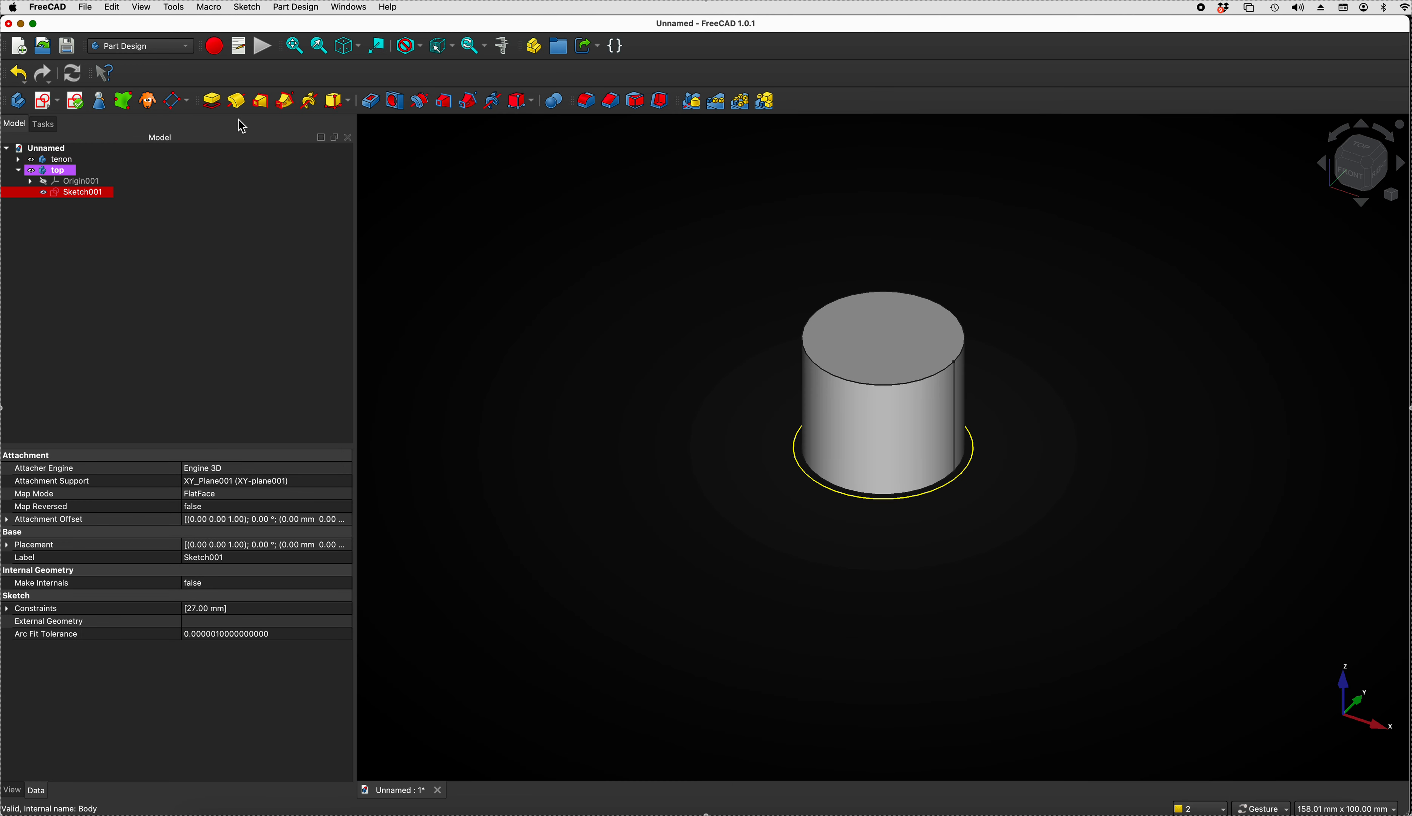
- Pad the top body's 27 mm circle into a cylinder about three-quarters as tall as the tenon
click(211, 101)
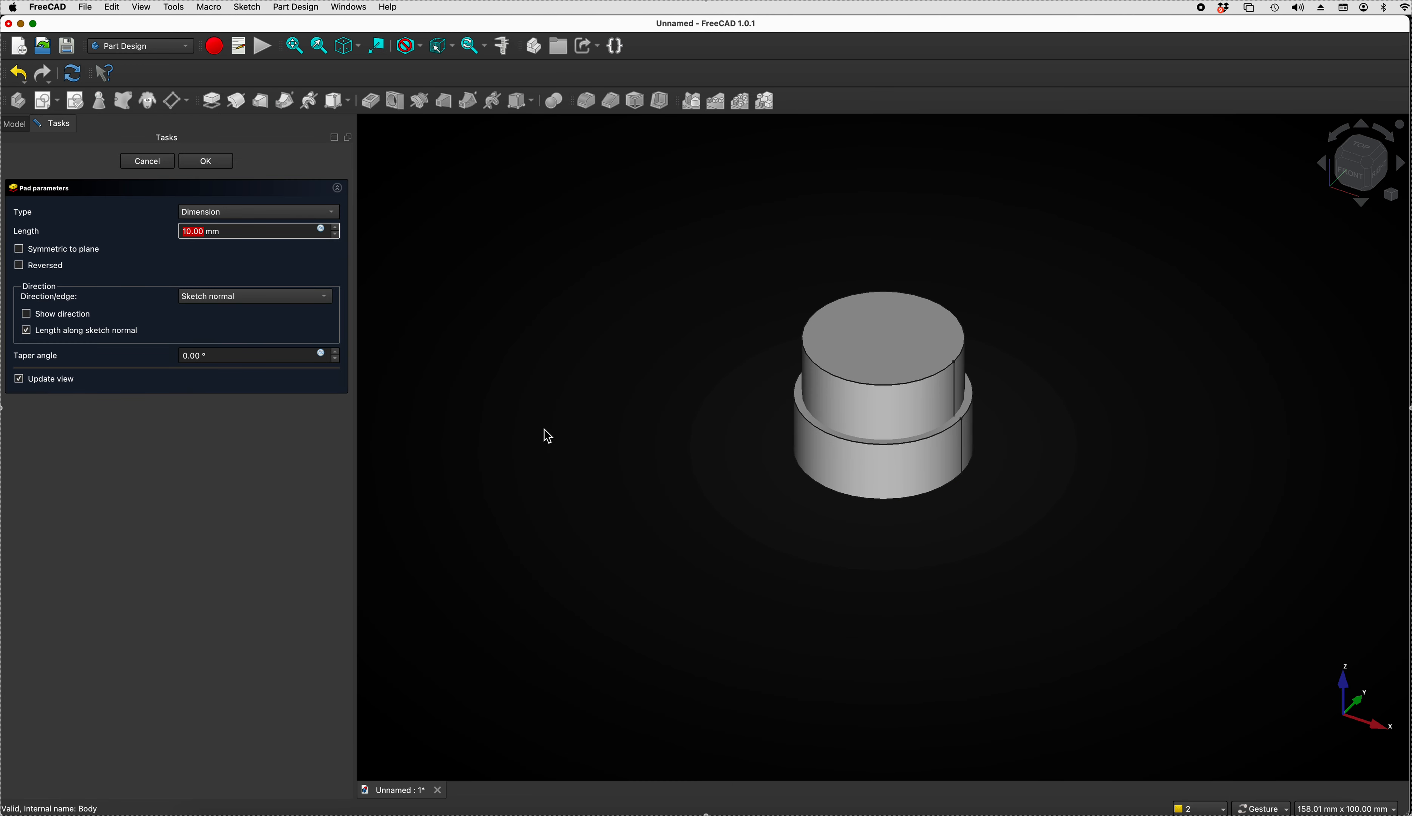
text(1)
key(Return)
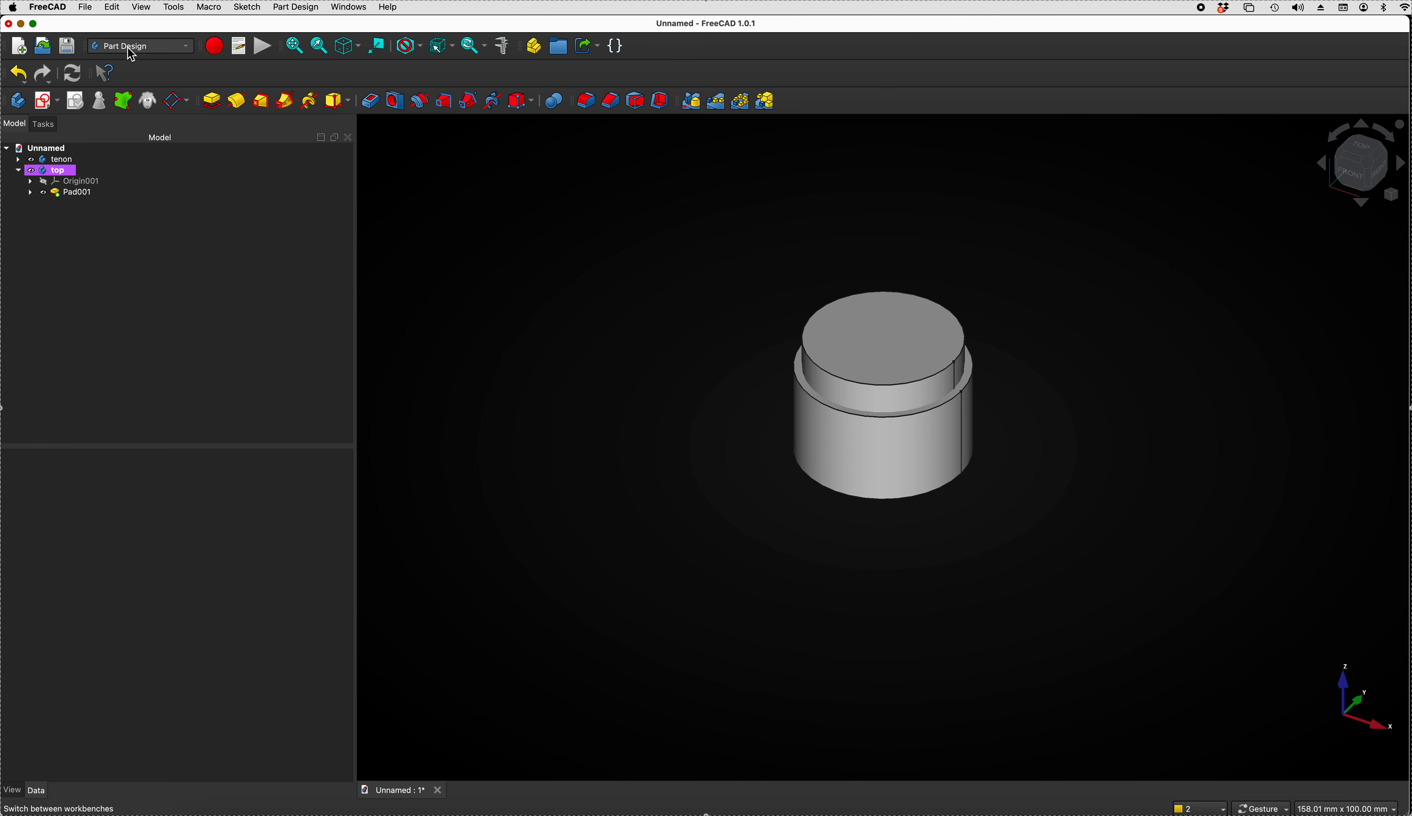
- Create a variable set in the document to hold the plug's dimensions
click(621, 51)
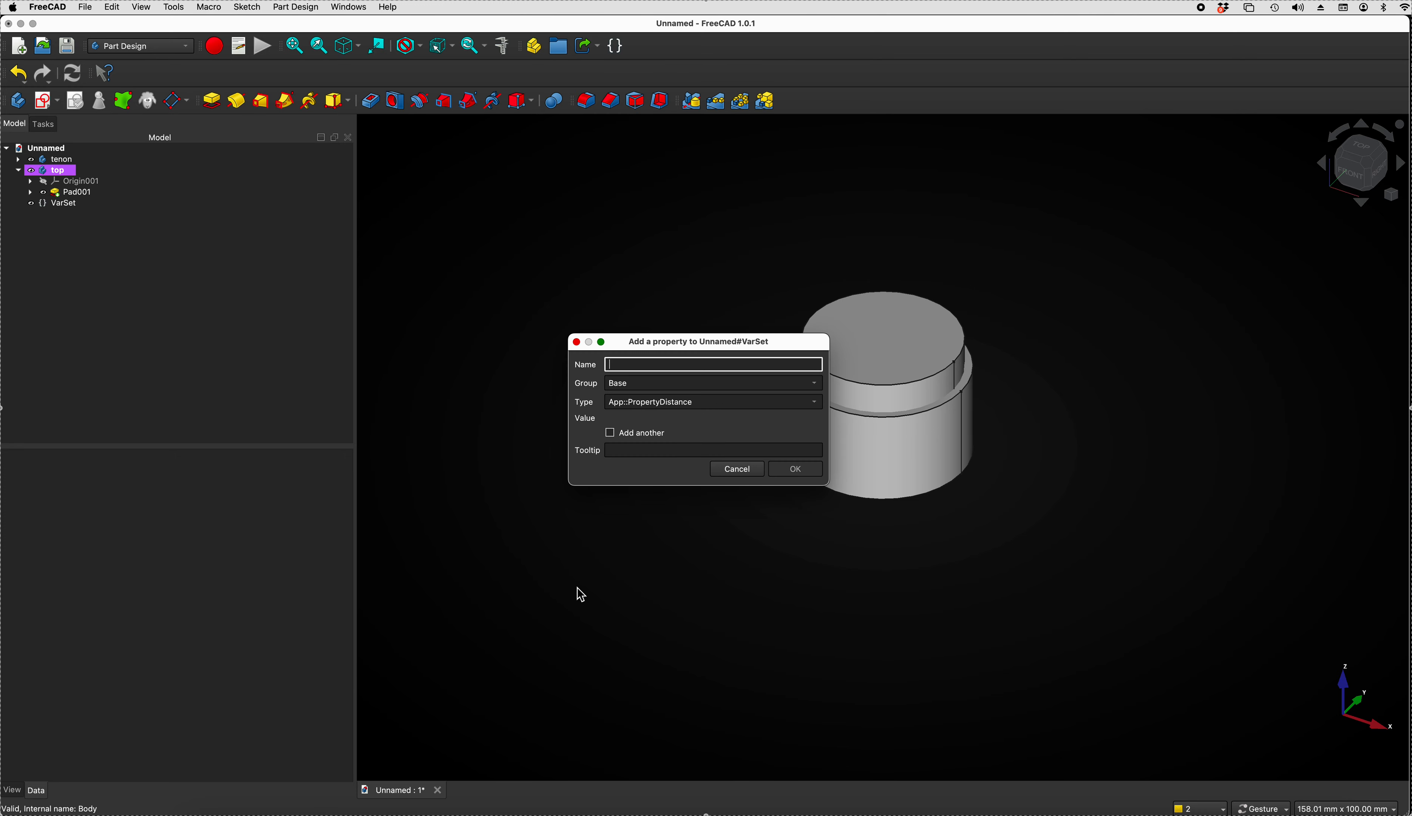
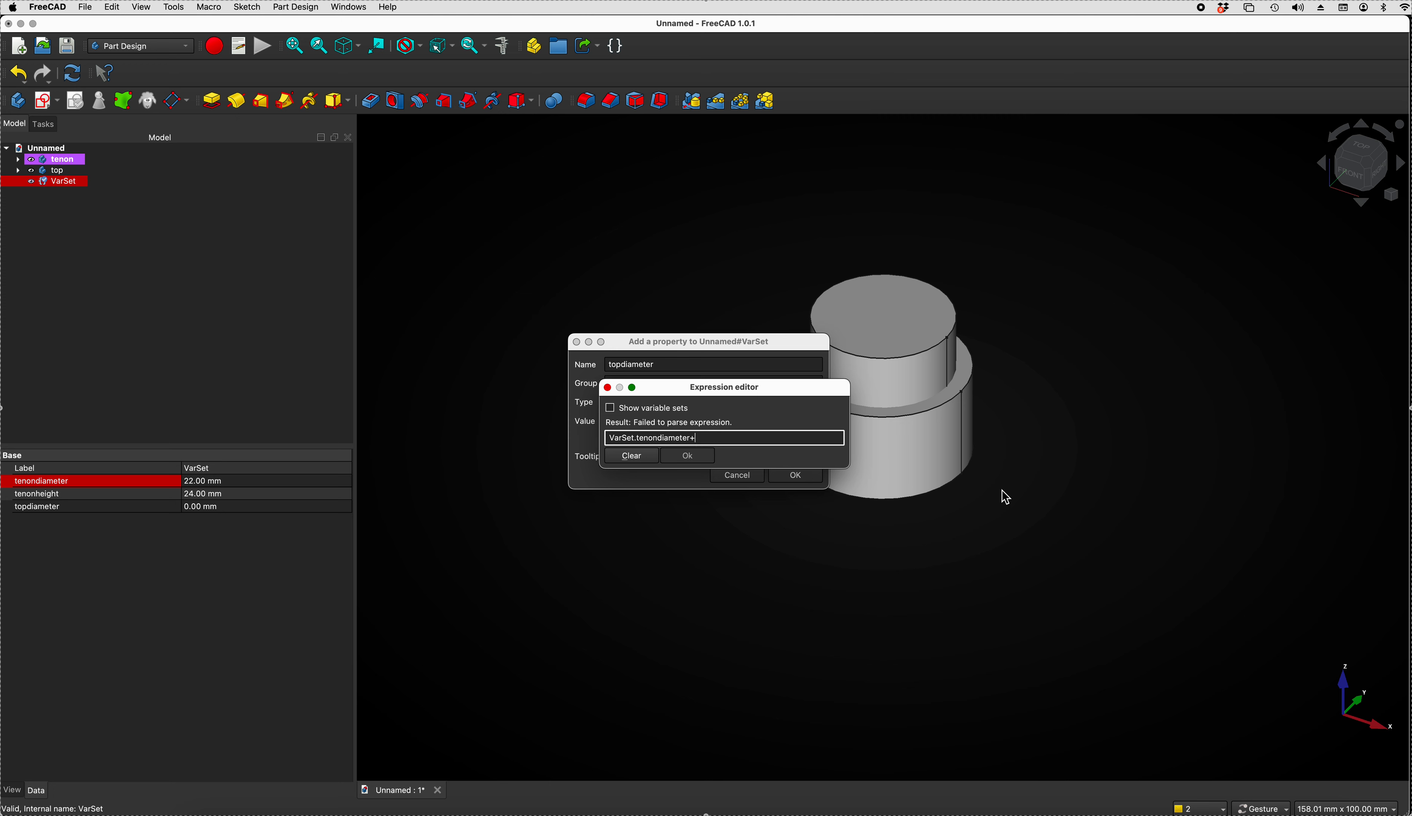
- Complete the topdiameter expression as VarSet.tenondiameter+3mm and add the property to the variable set
text(mm)
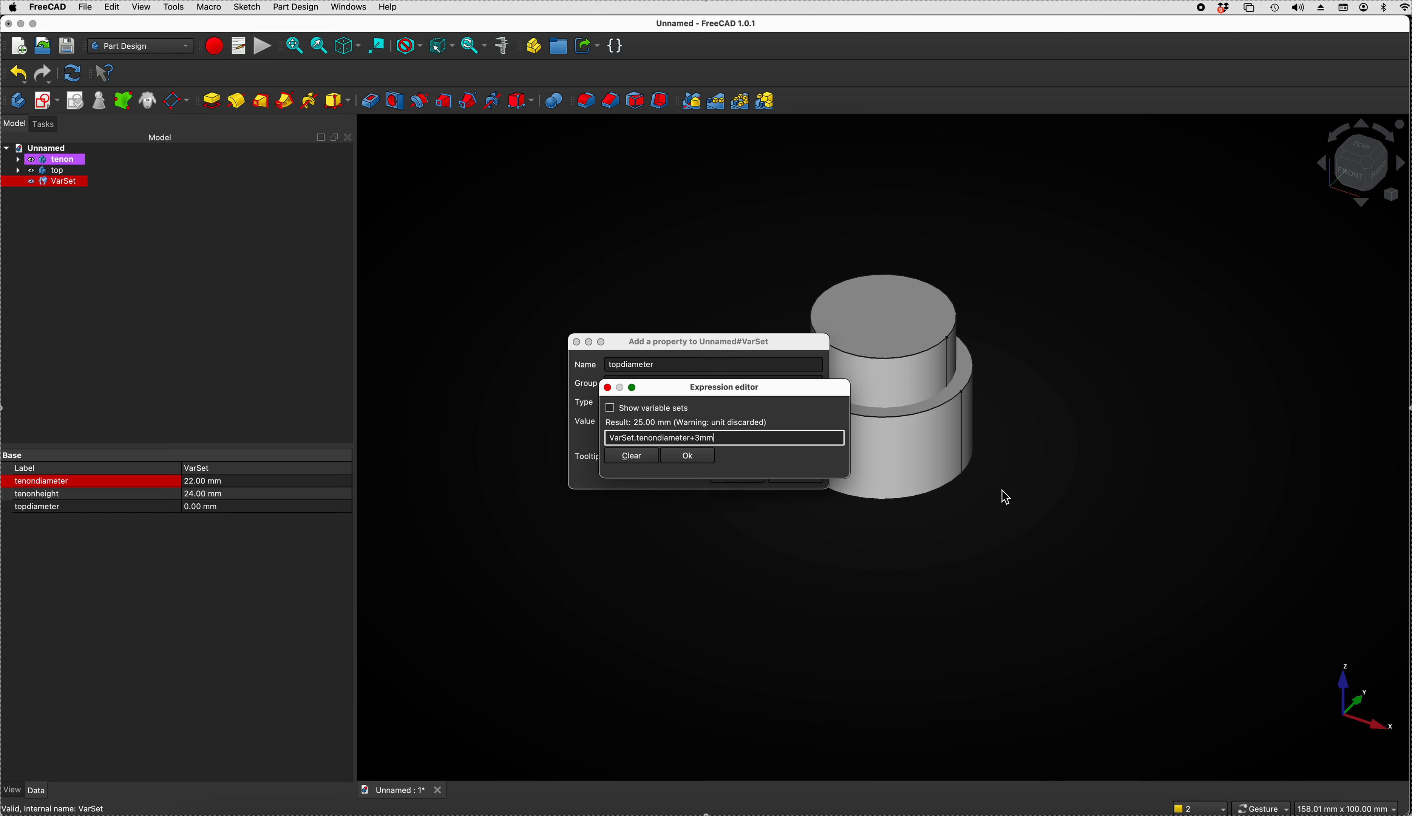
click(696, 456)
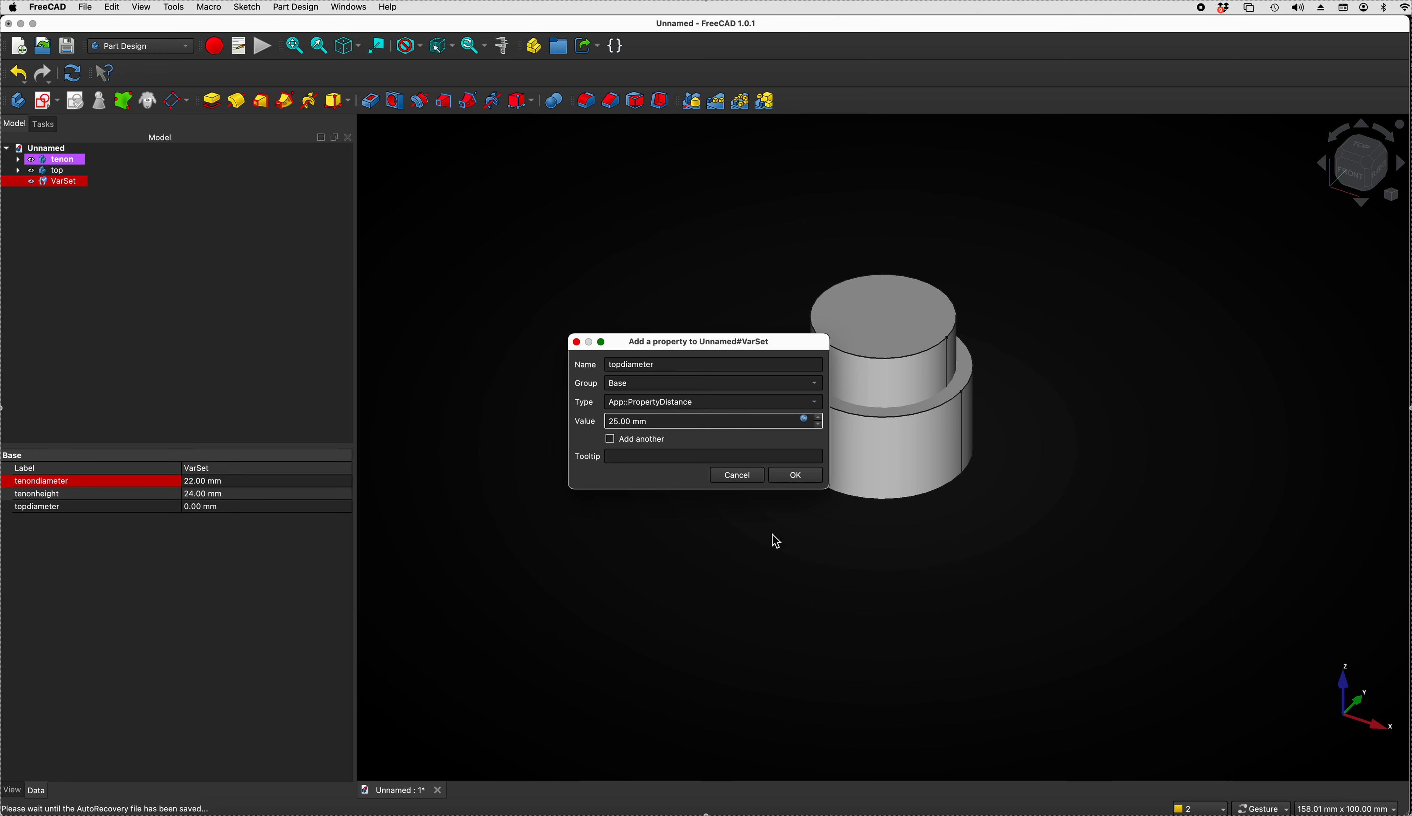
click(796, 478)
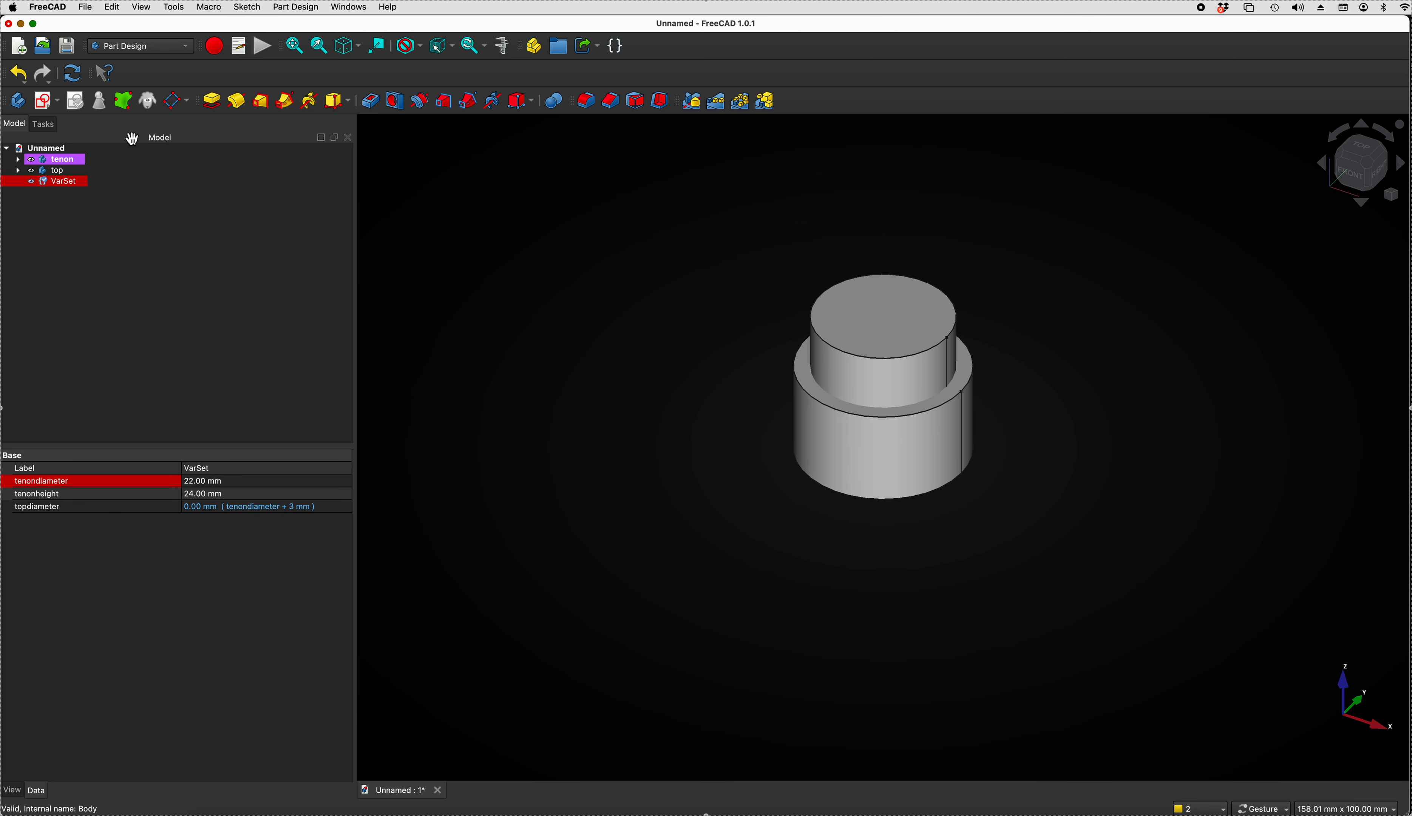
- Link the diameter constraint of the top body's sketch circle to VarSet.topdiameter and close the sketch
click(19, 172)
click(30, 192)
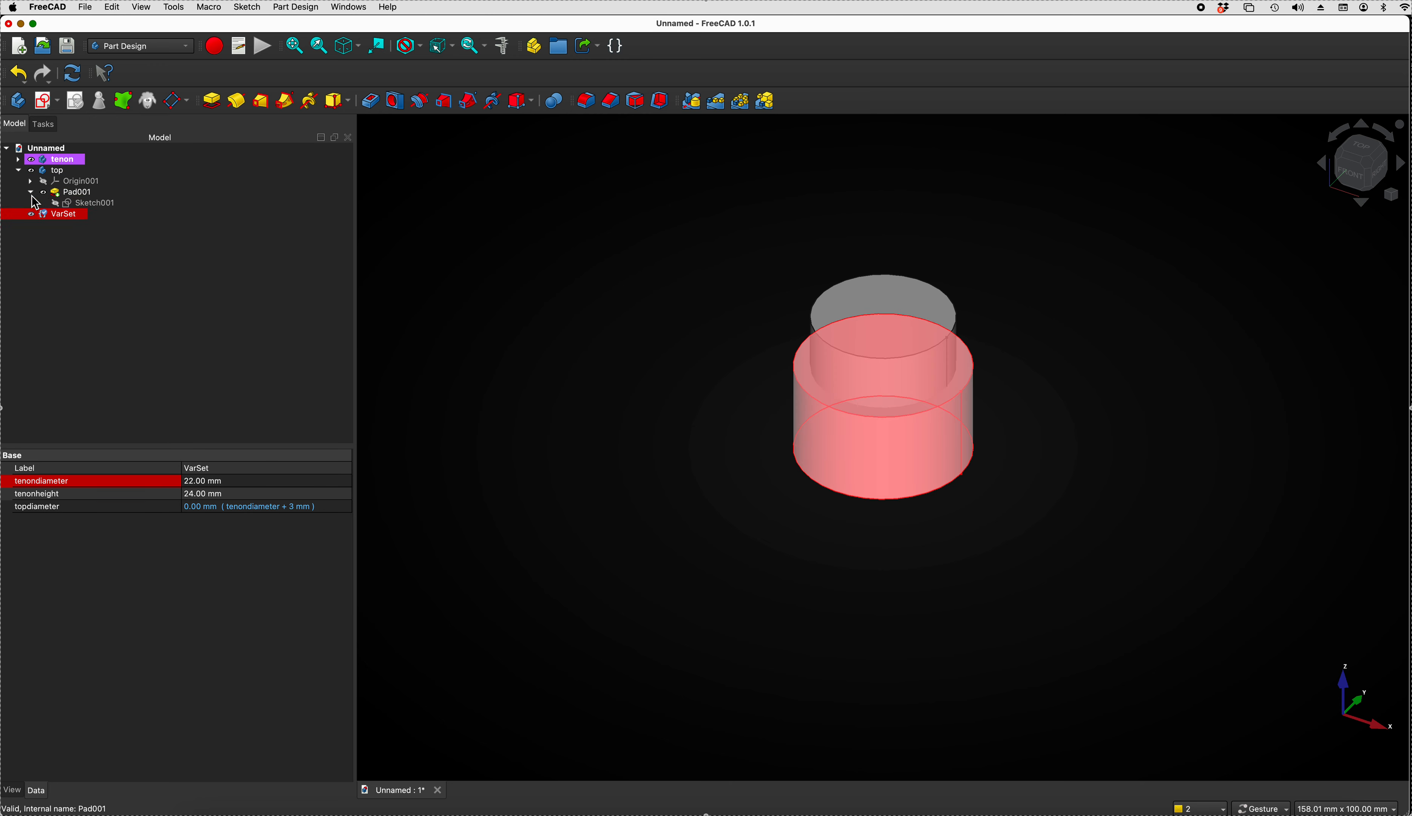
double_click(101, 205)
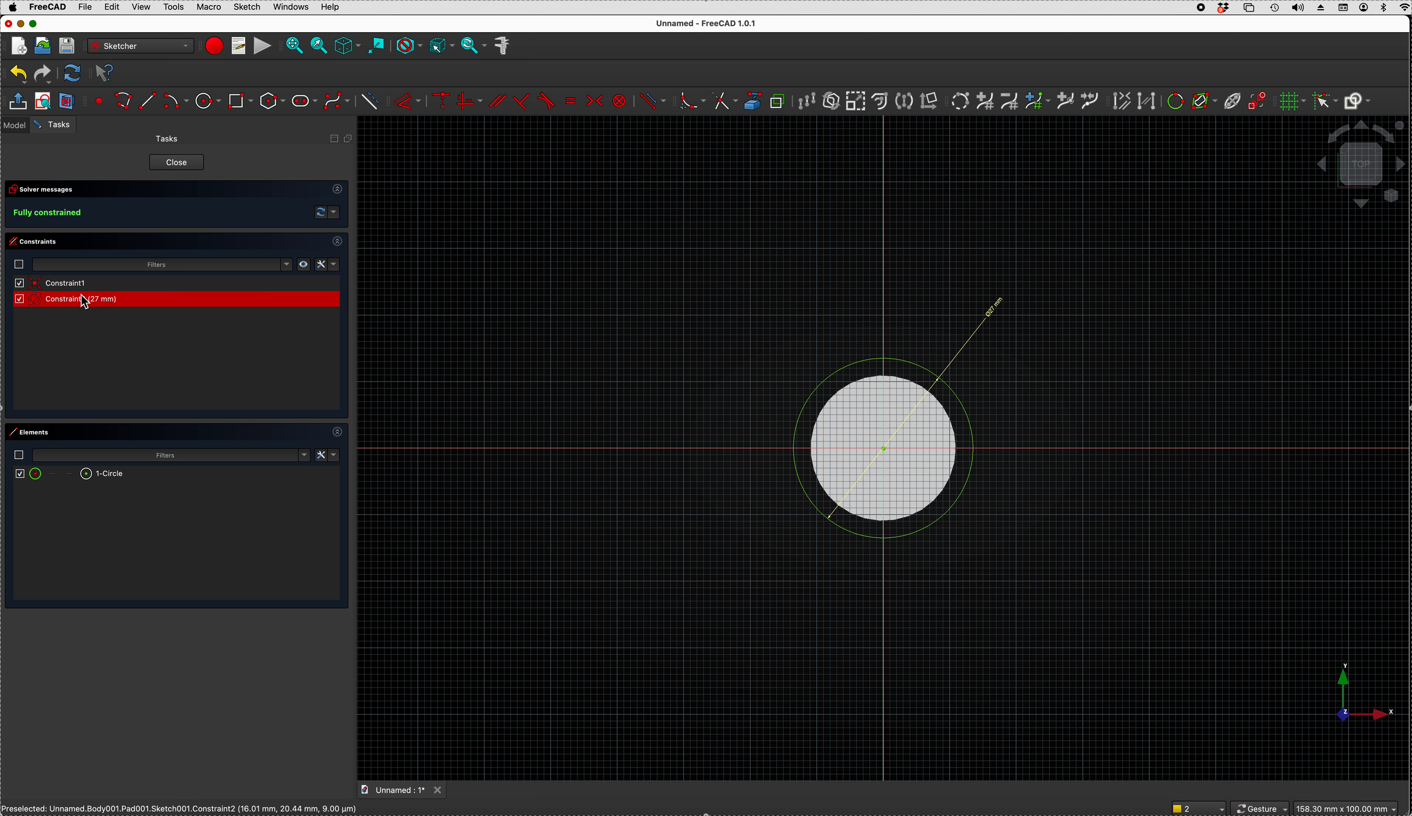
double_click(990, 310)
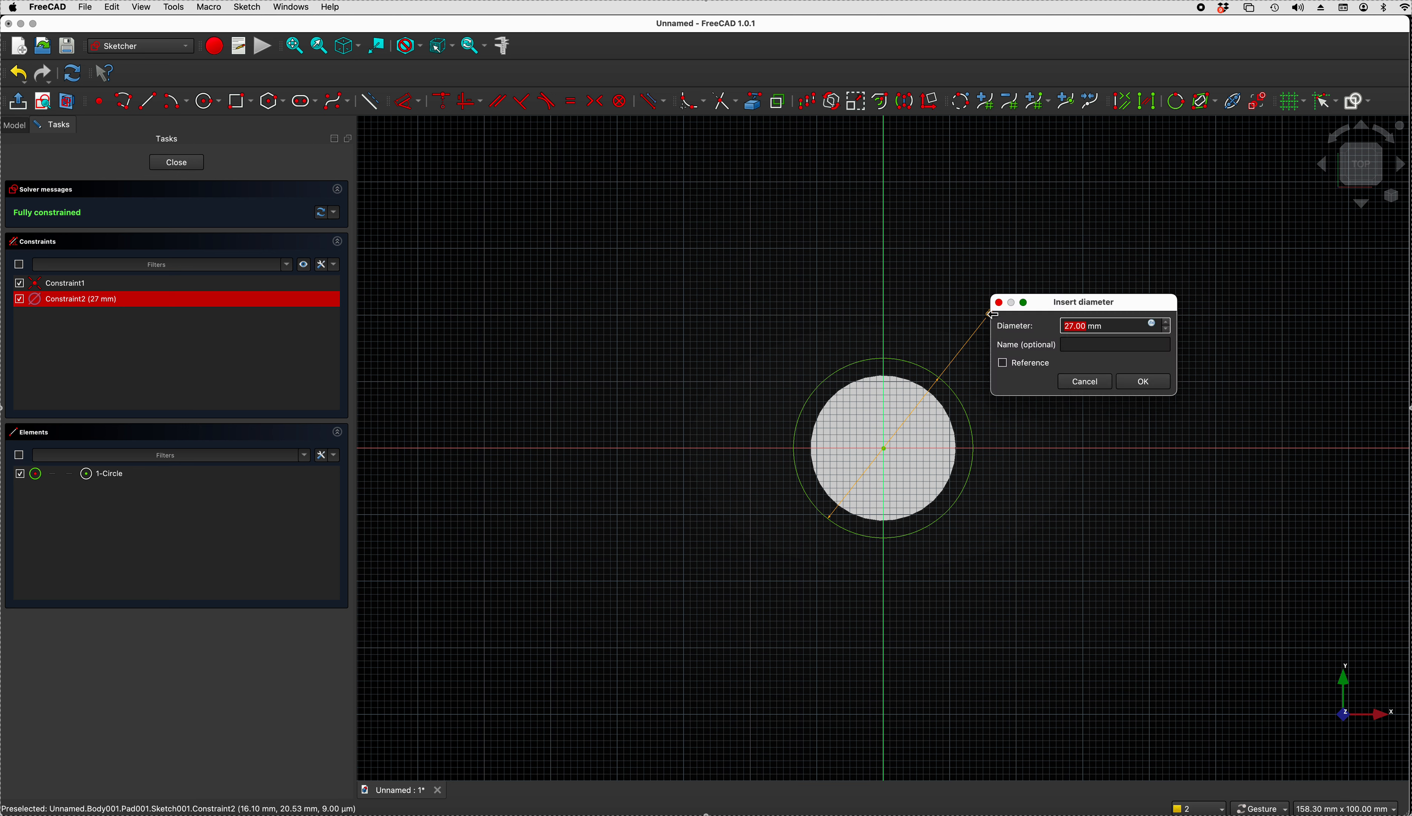
click(1152, 325)
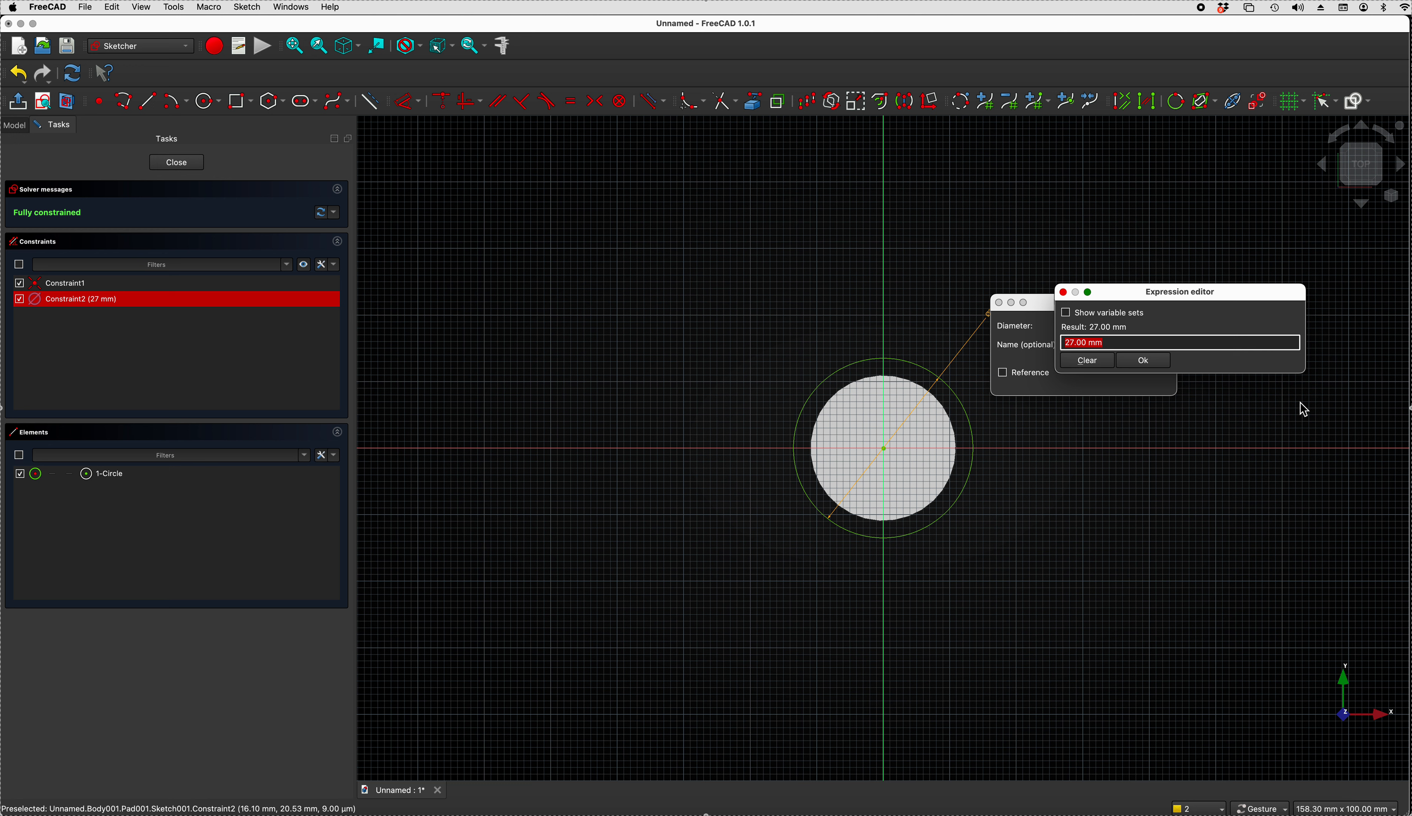
text(vars)
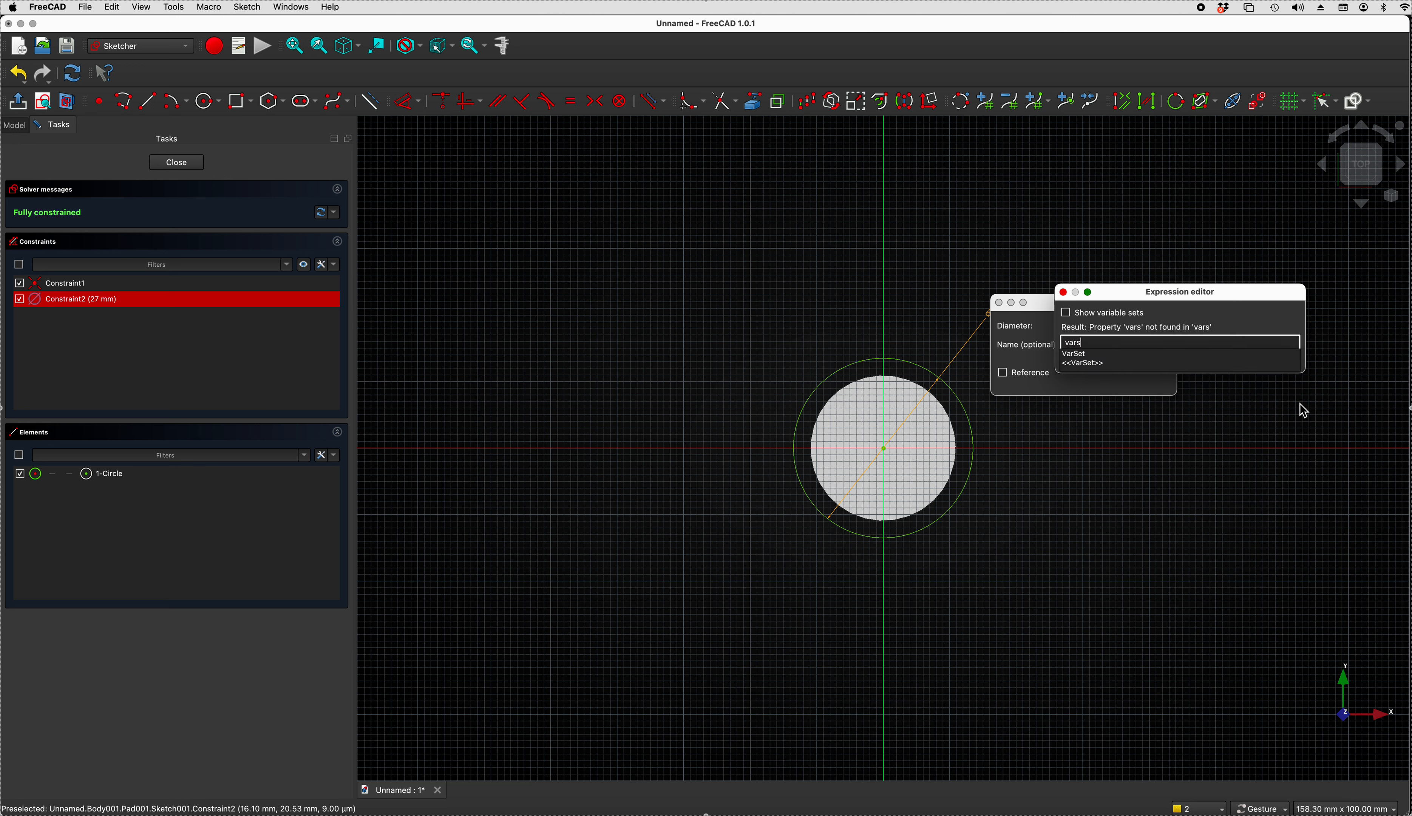
key(Down)
key(Return)
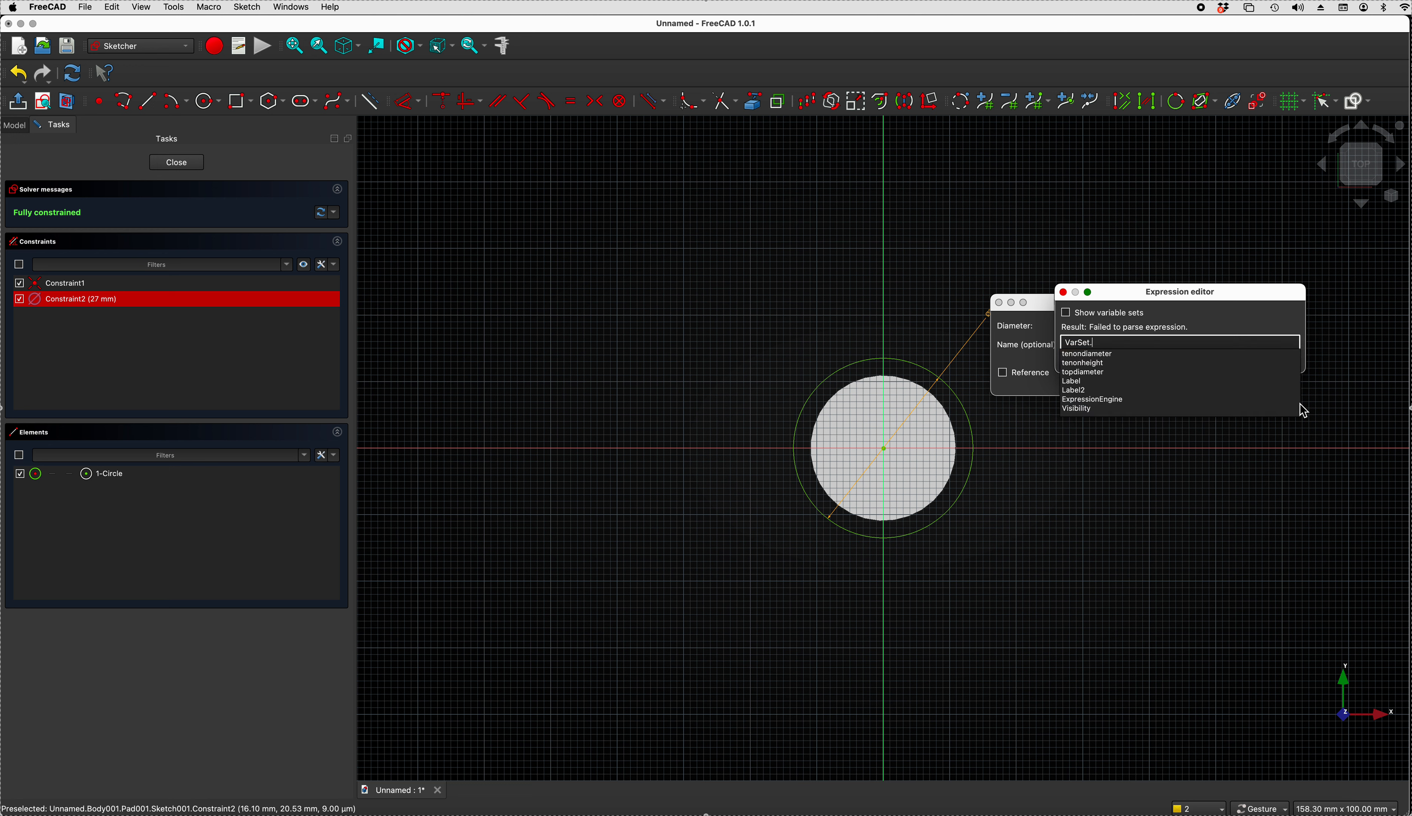
key(Down)
key(Down)
key(Down)
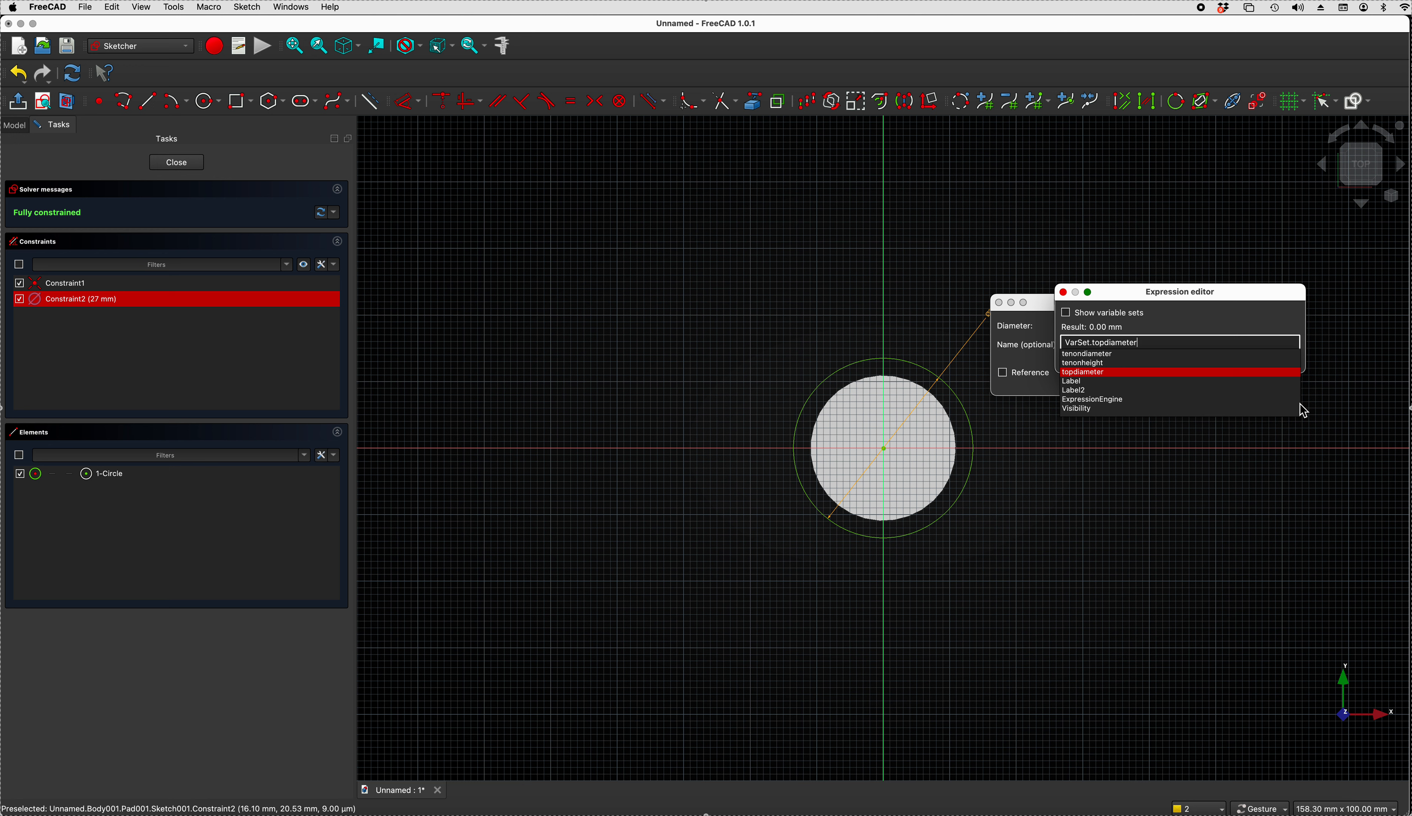
key(Return)
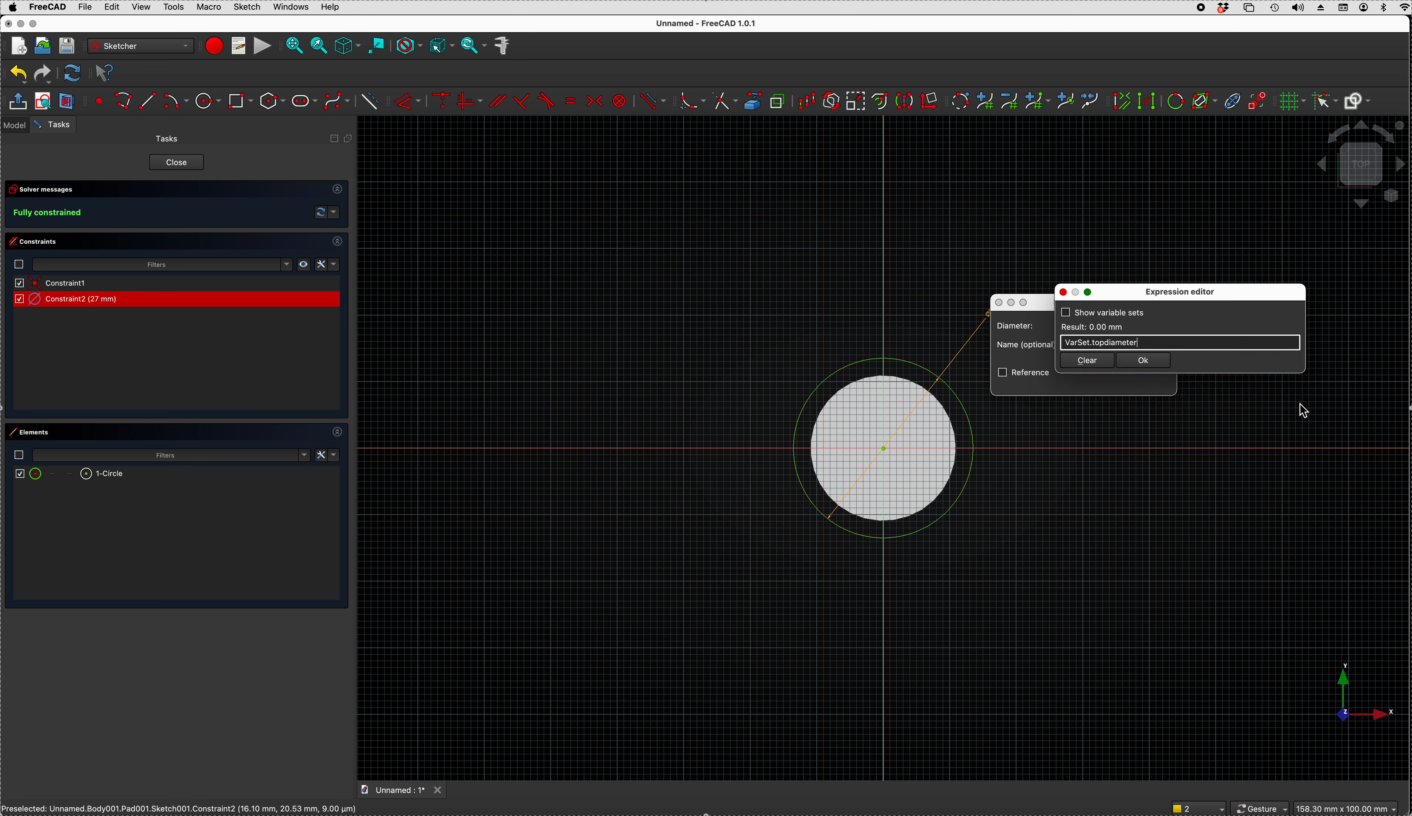
key(Return)
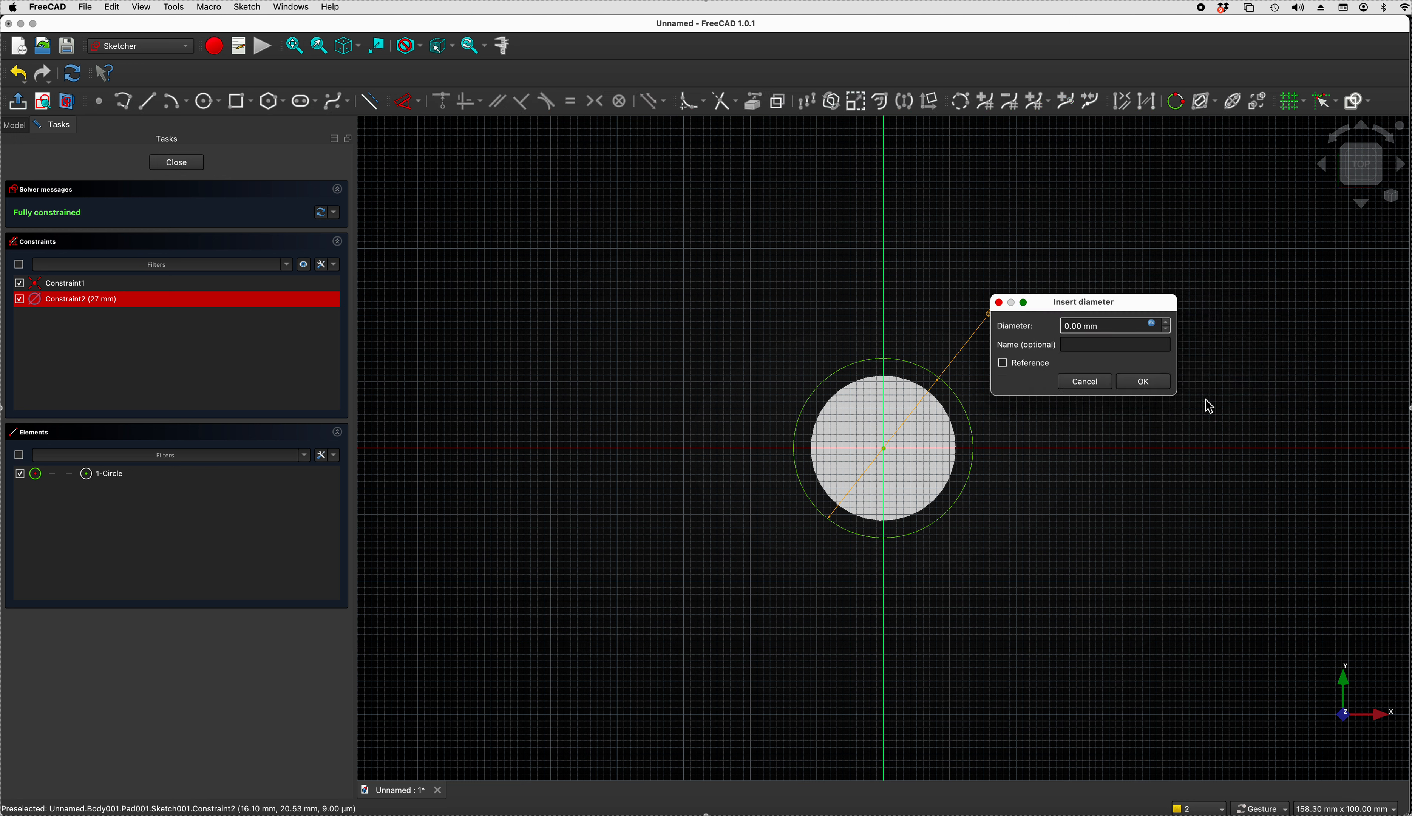
click(1158, 385)
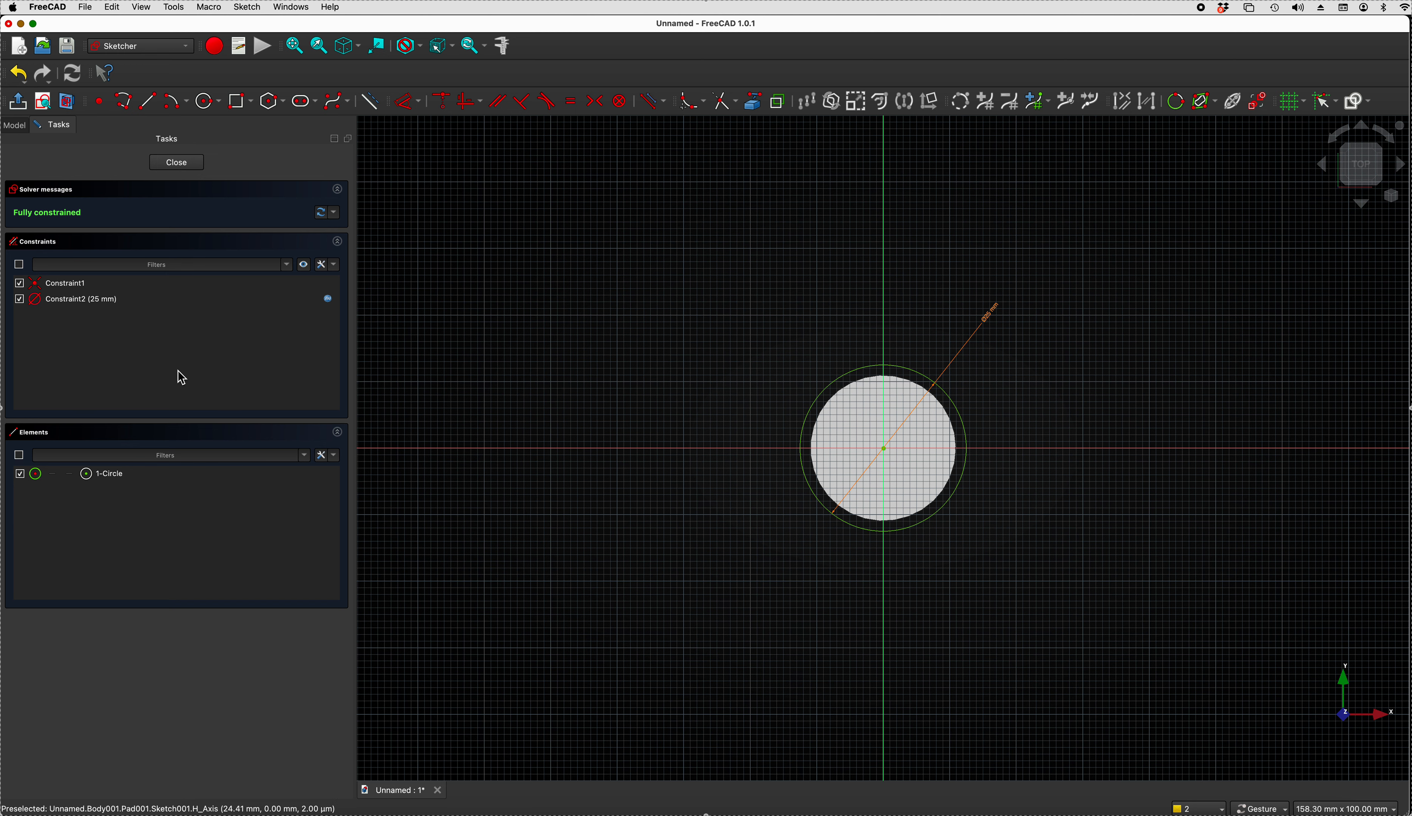
click(181, 163)
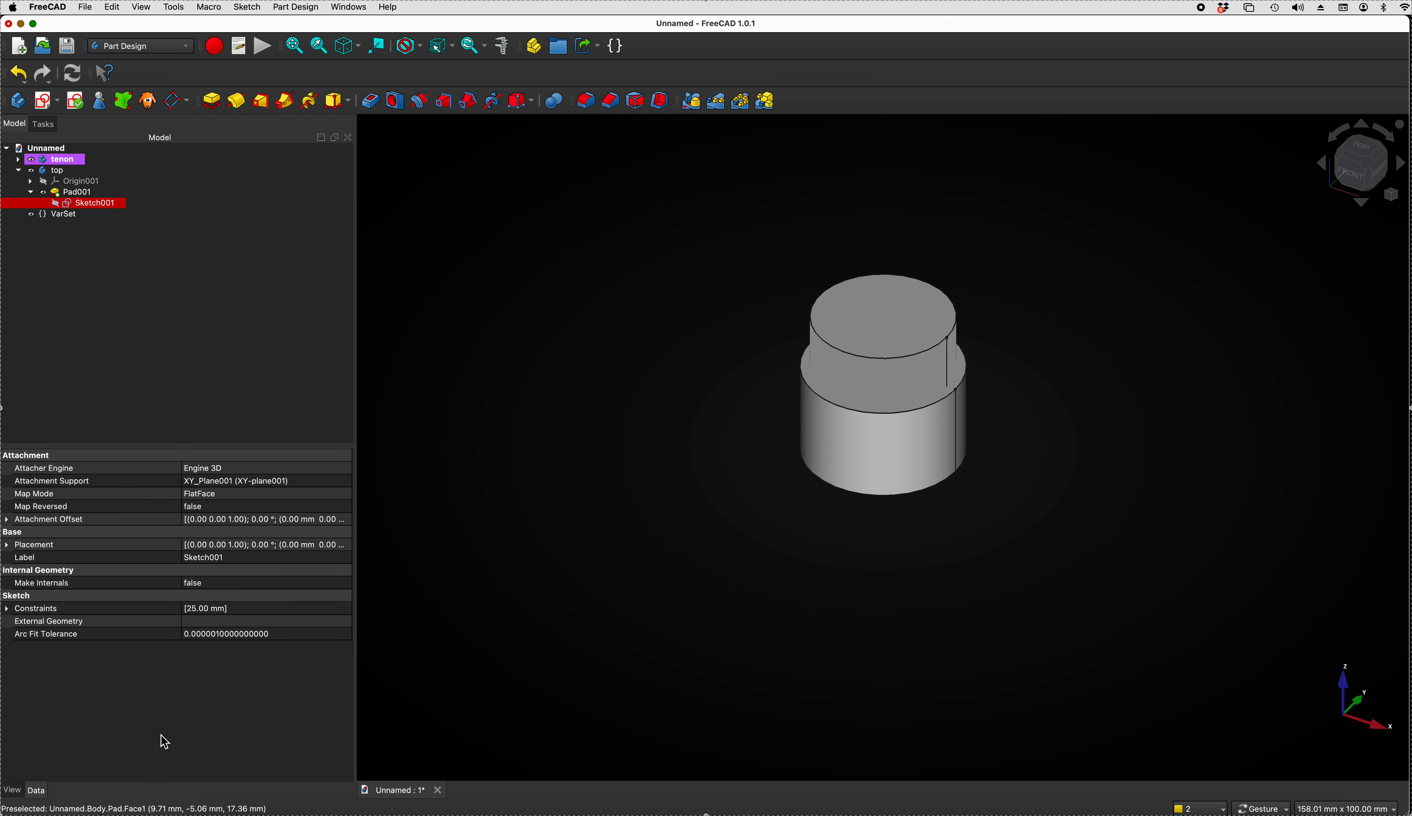
- Set the variable set's tenondiameter to 24.5 mm
click(66, 216)
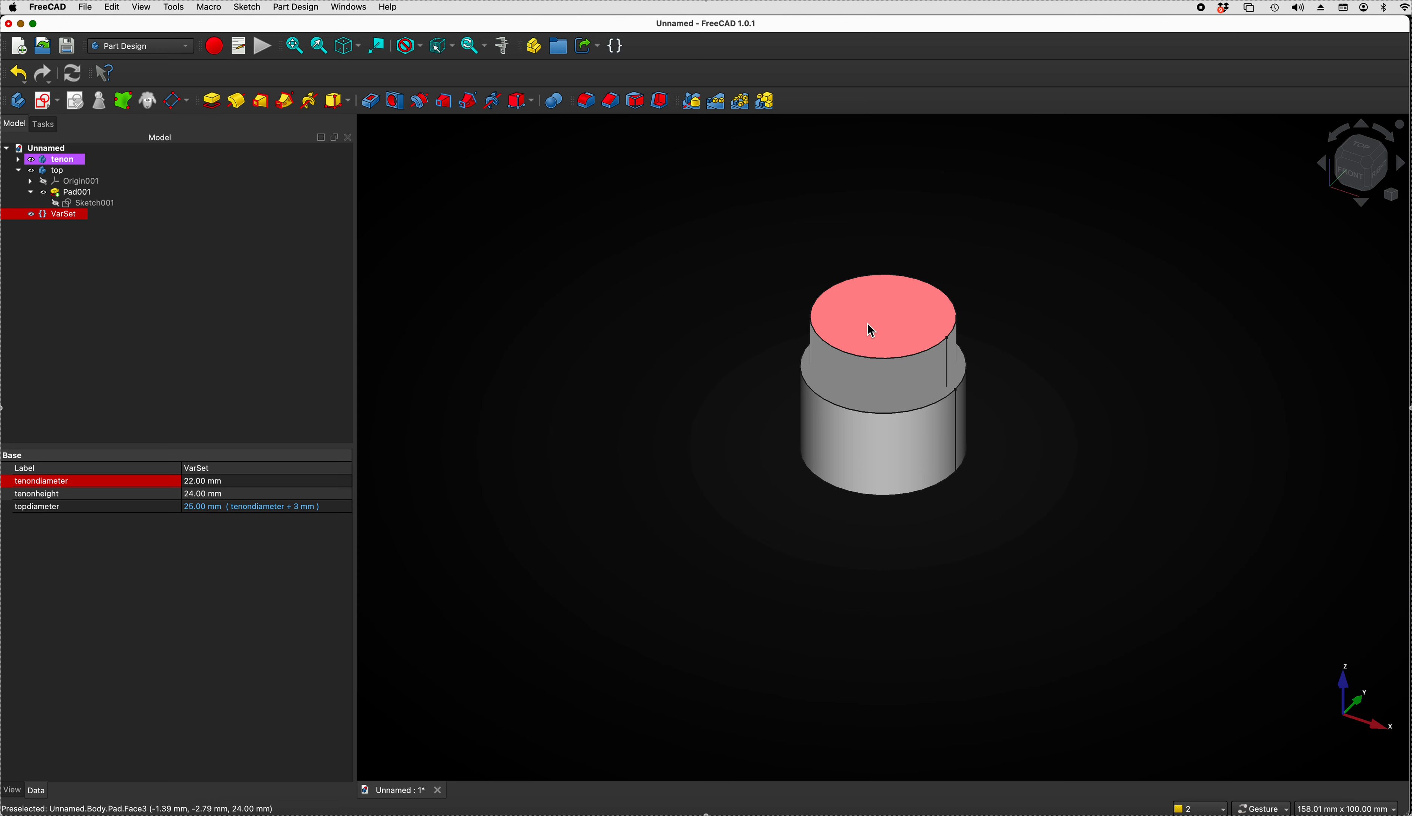
click(200, 486)
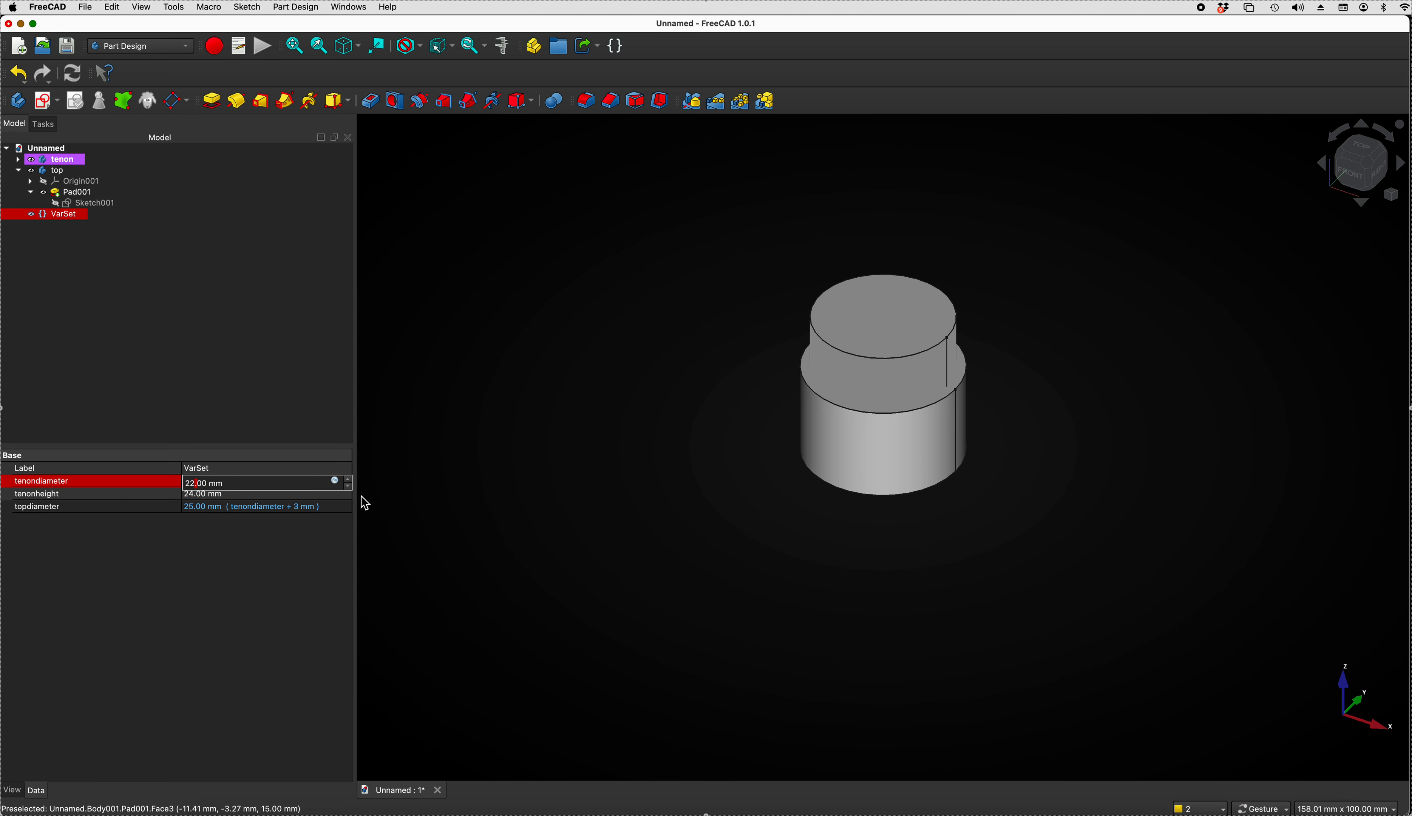
key(BackSpace)
key(BackSpace)
key(BackSpace)
text(24.)
key(Return)
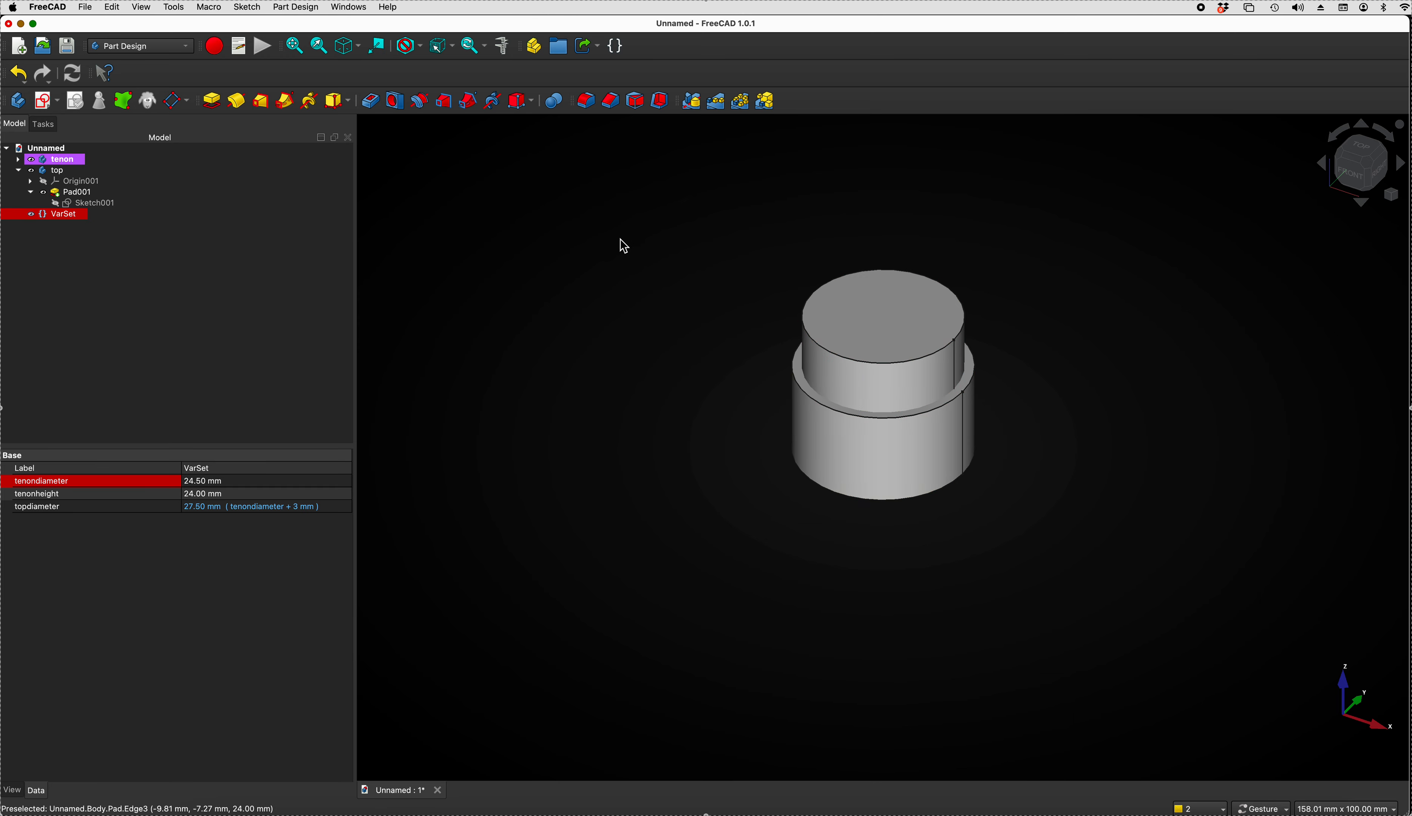
- Add a distance property named topheight with a value of 20 mm to the variable set
double_click(61, 217)
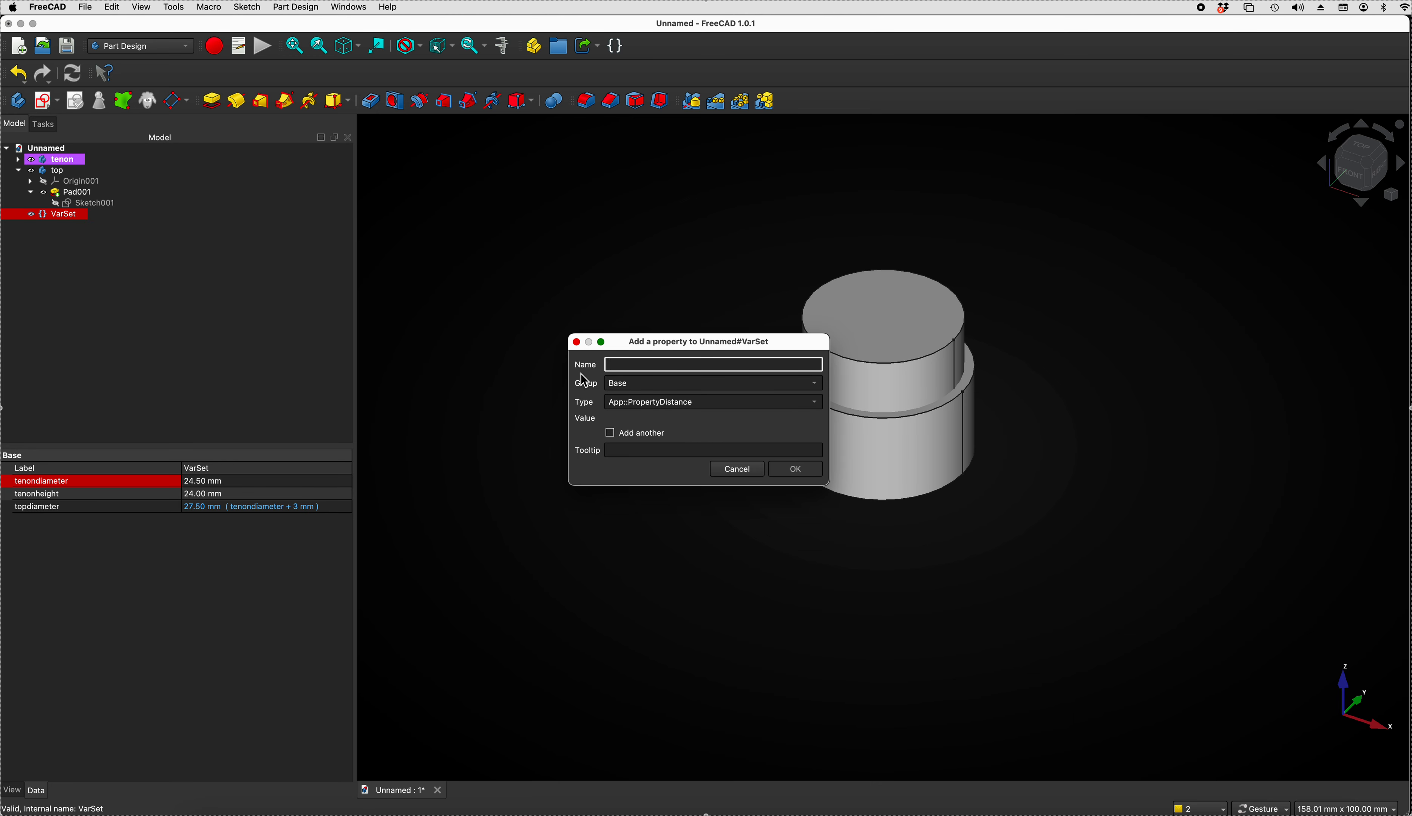
text(topheight)
key(Tab)
key(Tab)
key(Tab)
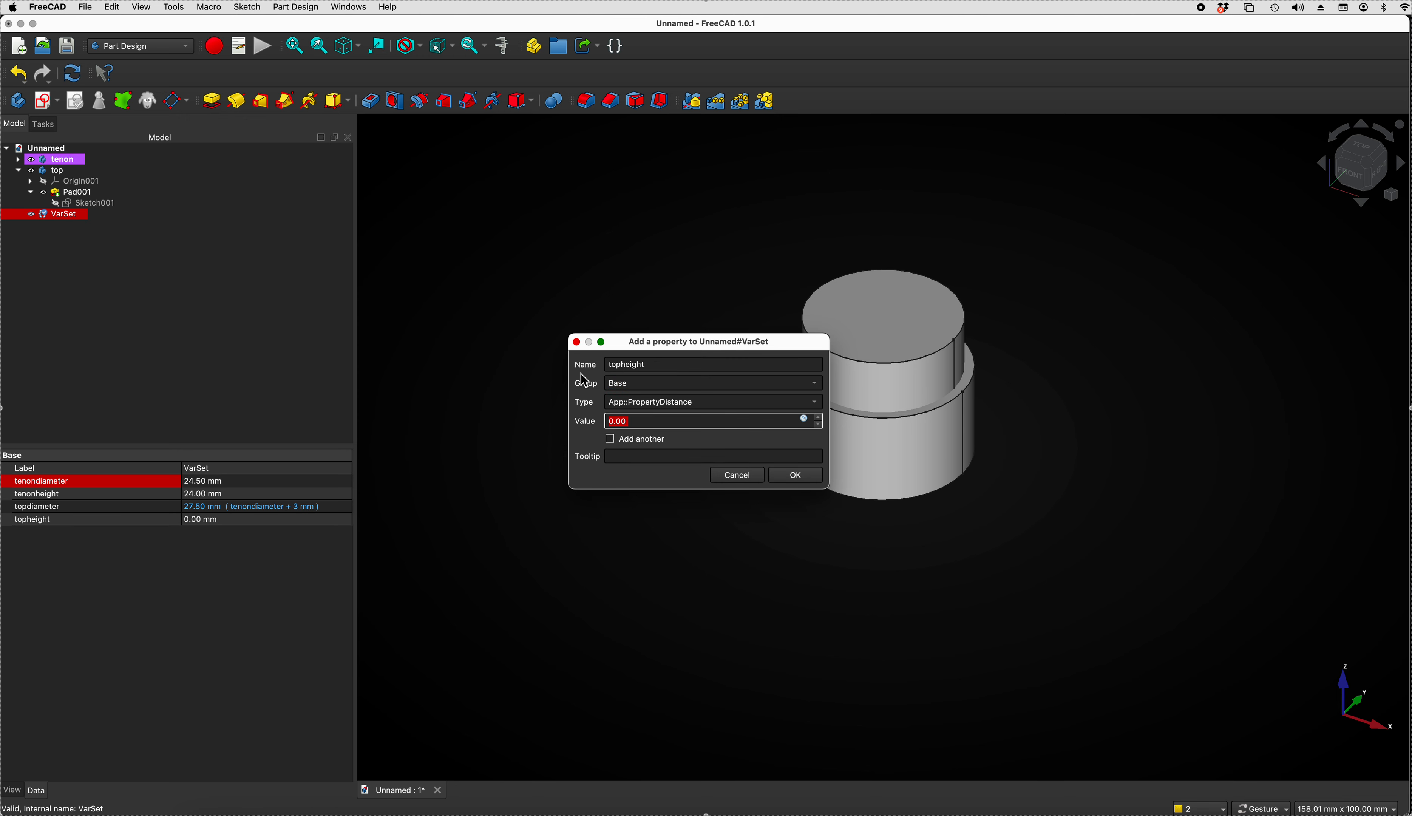
text(20)
click(791, 476)
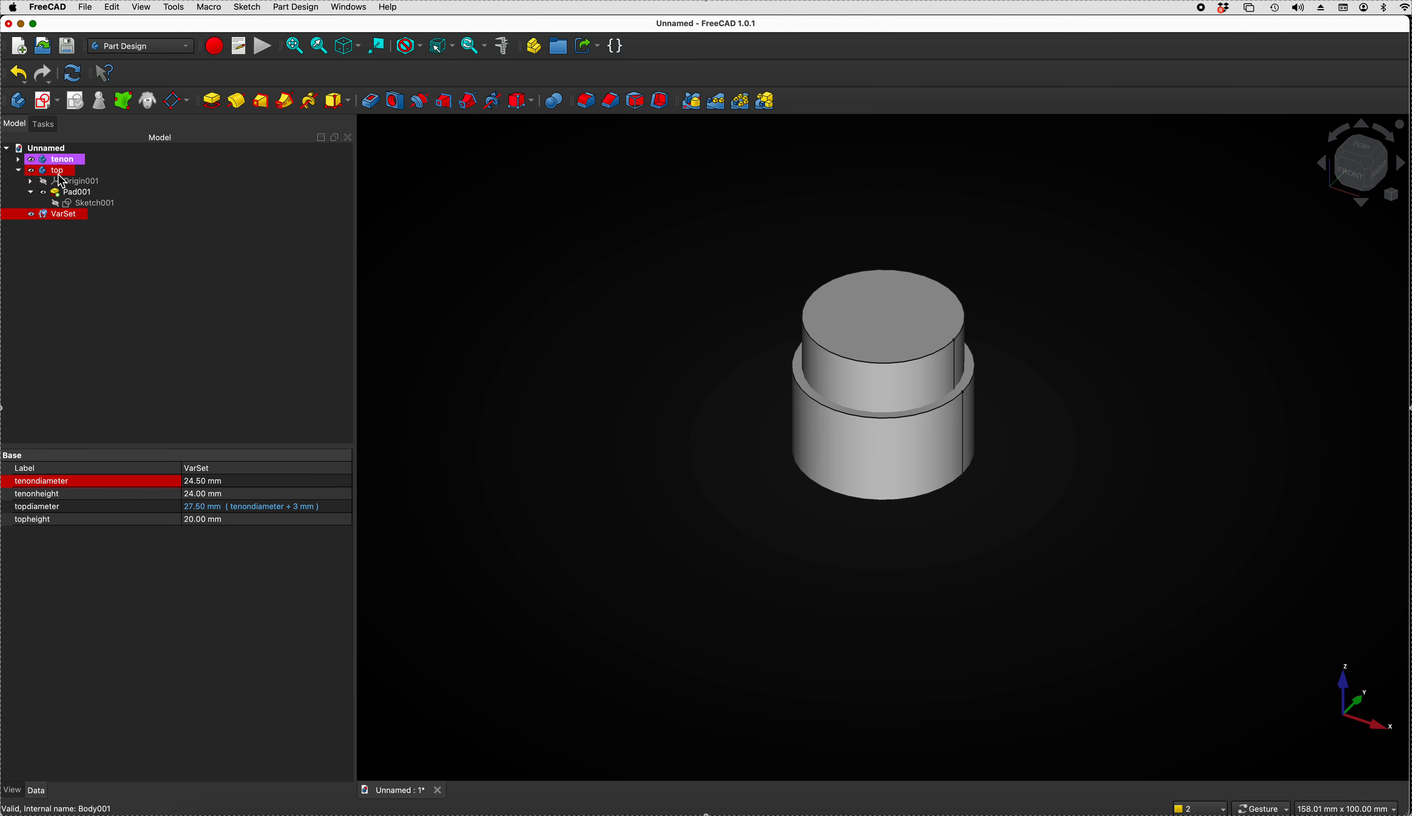
- Link the length of the top body's pad to VarSet.topheight and accept the pad changes
double_click(76, 200)
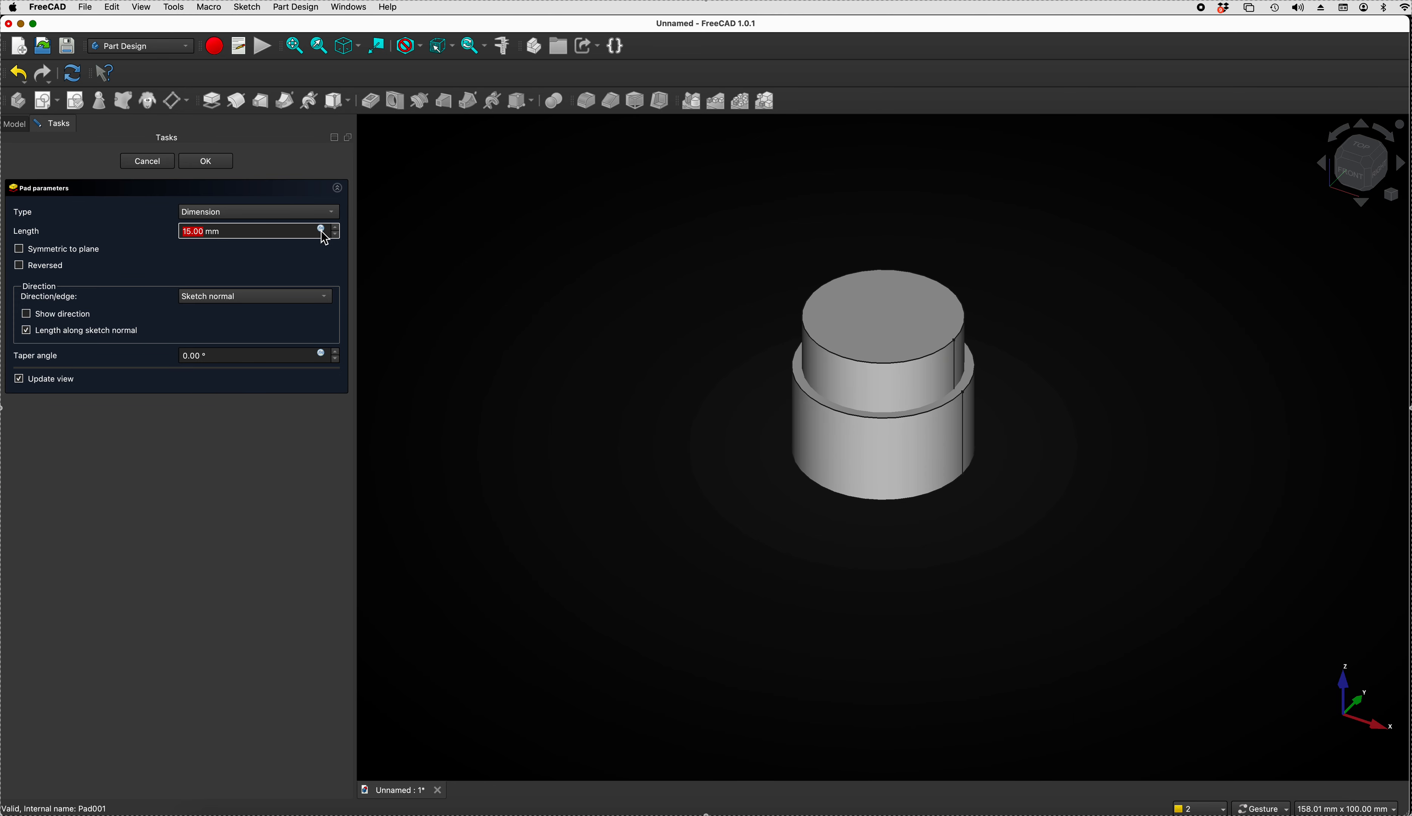
click(321, 230)
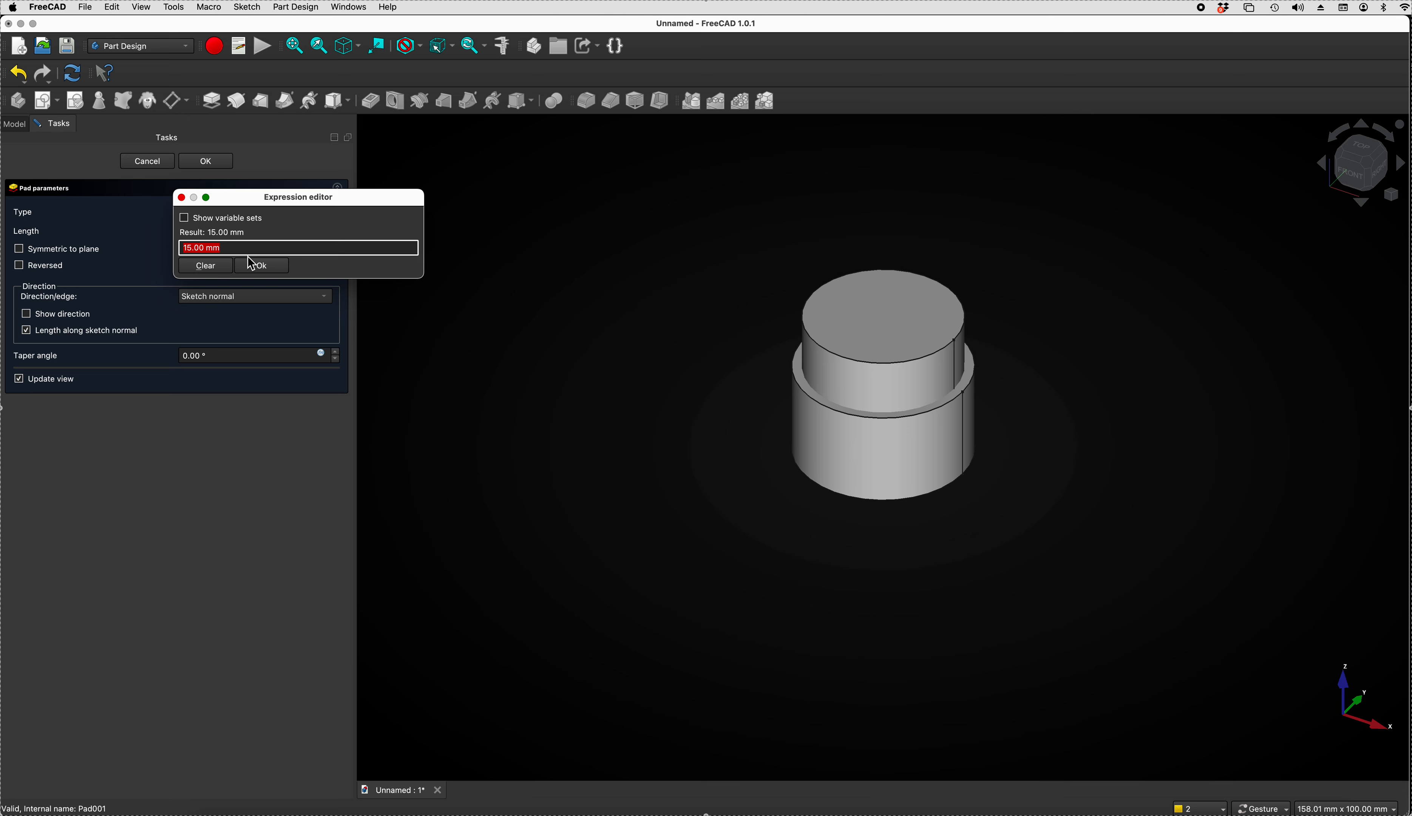
text(var)
key(Down)
key(Return)
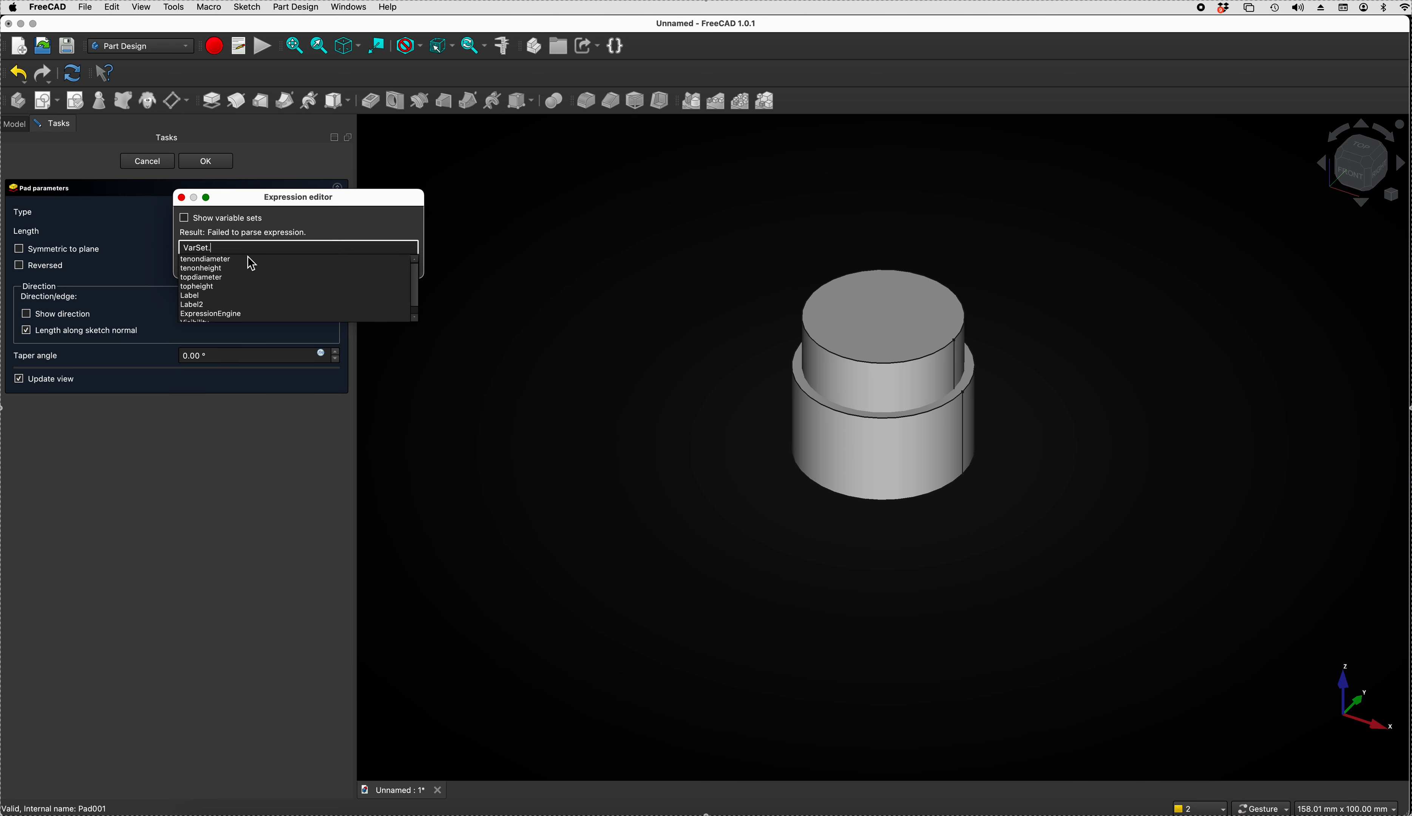
key(Down)
key(Down)
key(Down)
key(Down)
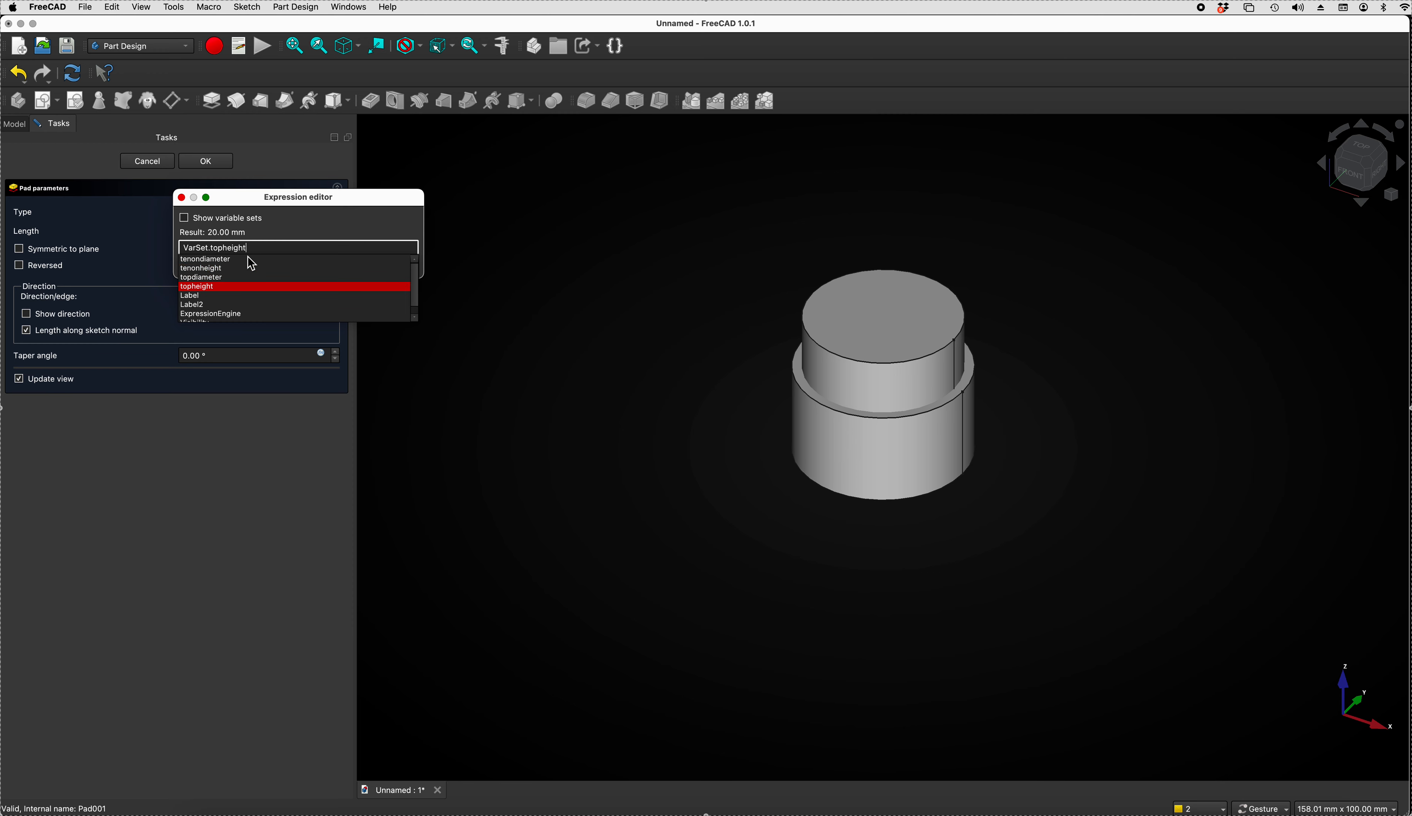
key(Return)
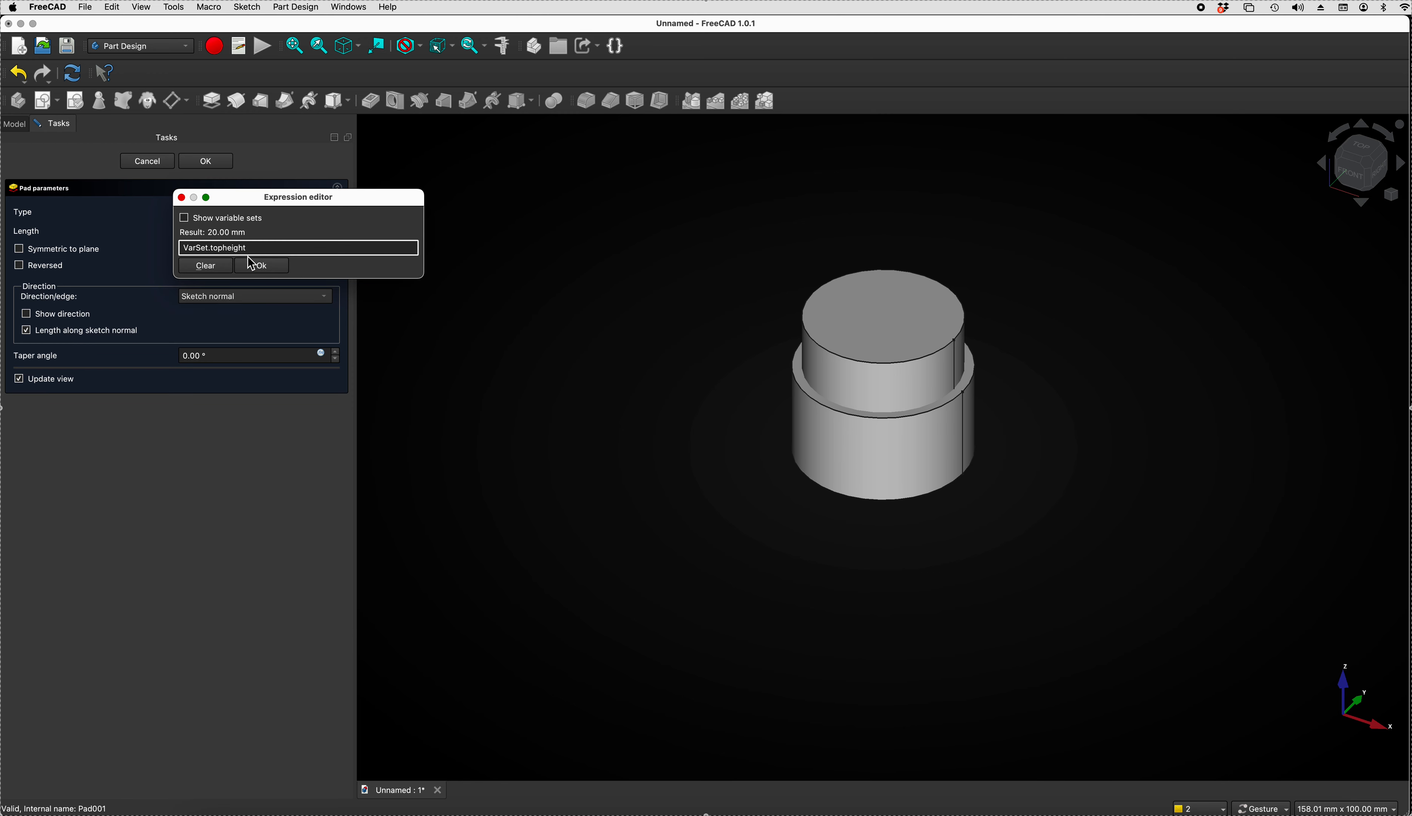
click(269, 267)
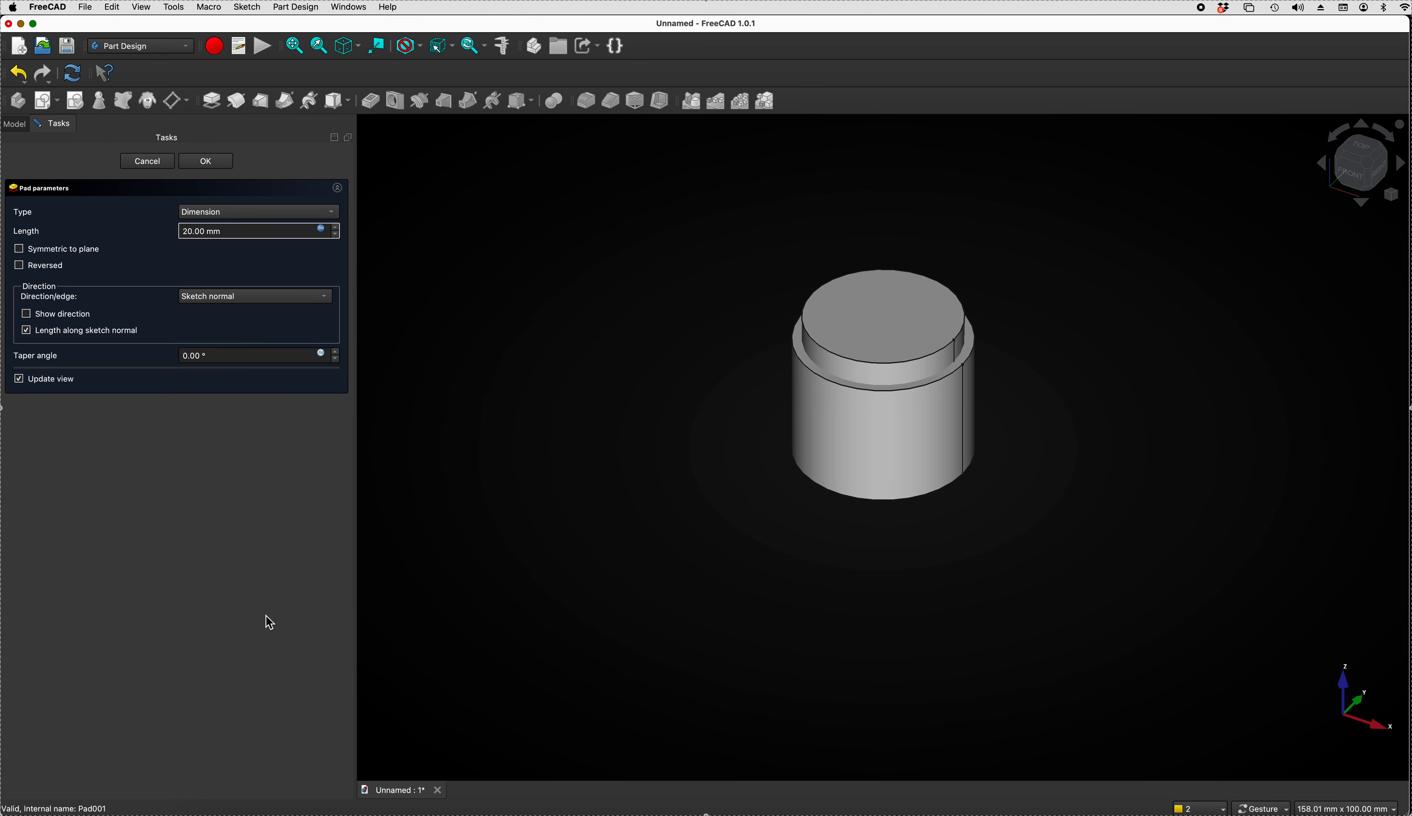
click(205, 168)
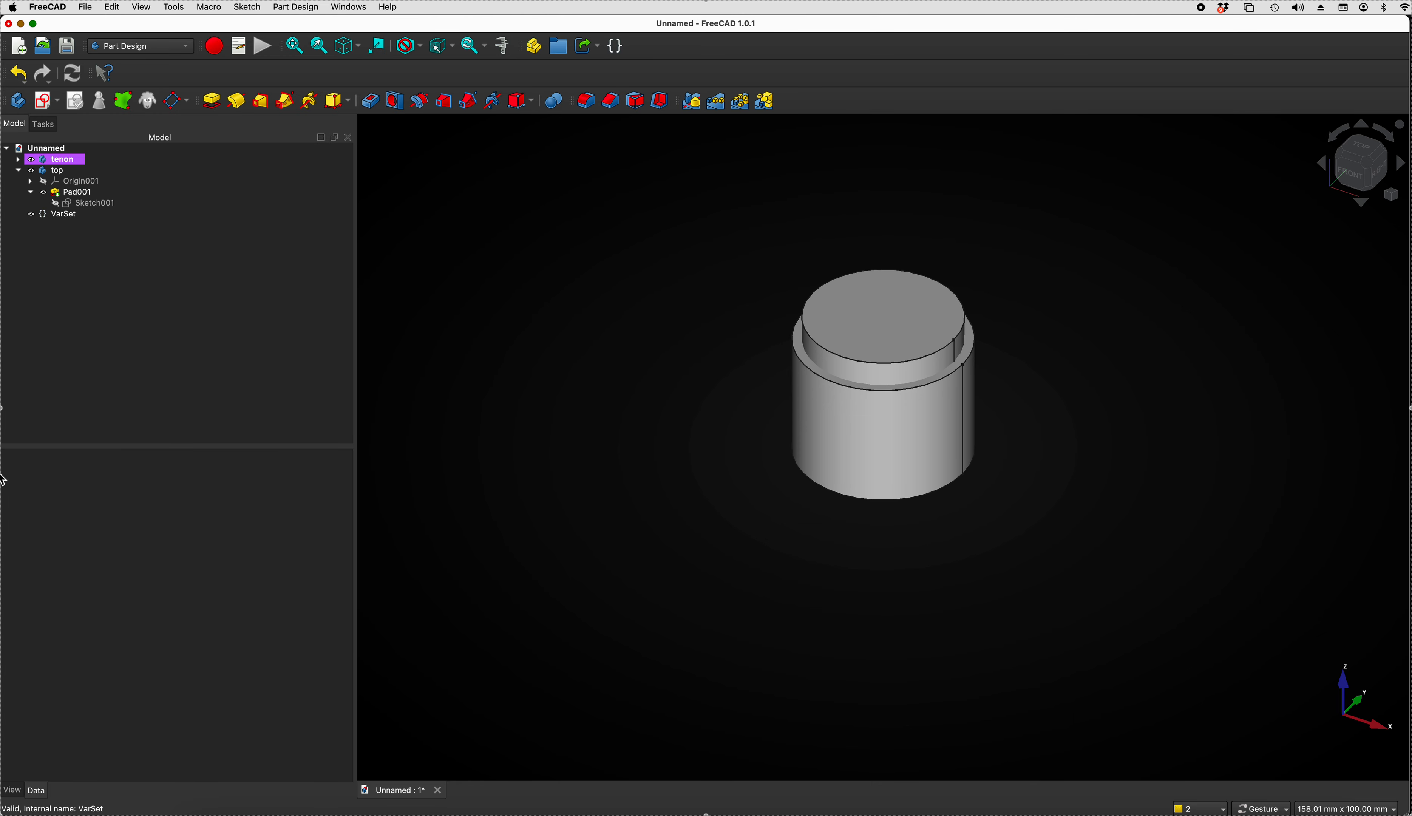
- Set the variable set's topheight to 15 mm
click(62, 216)
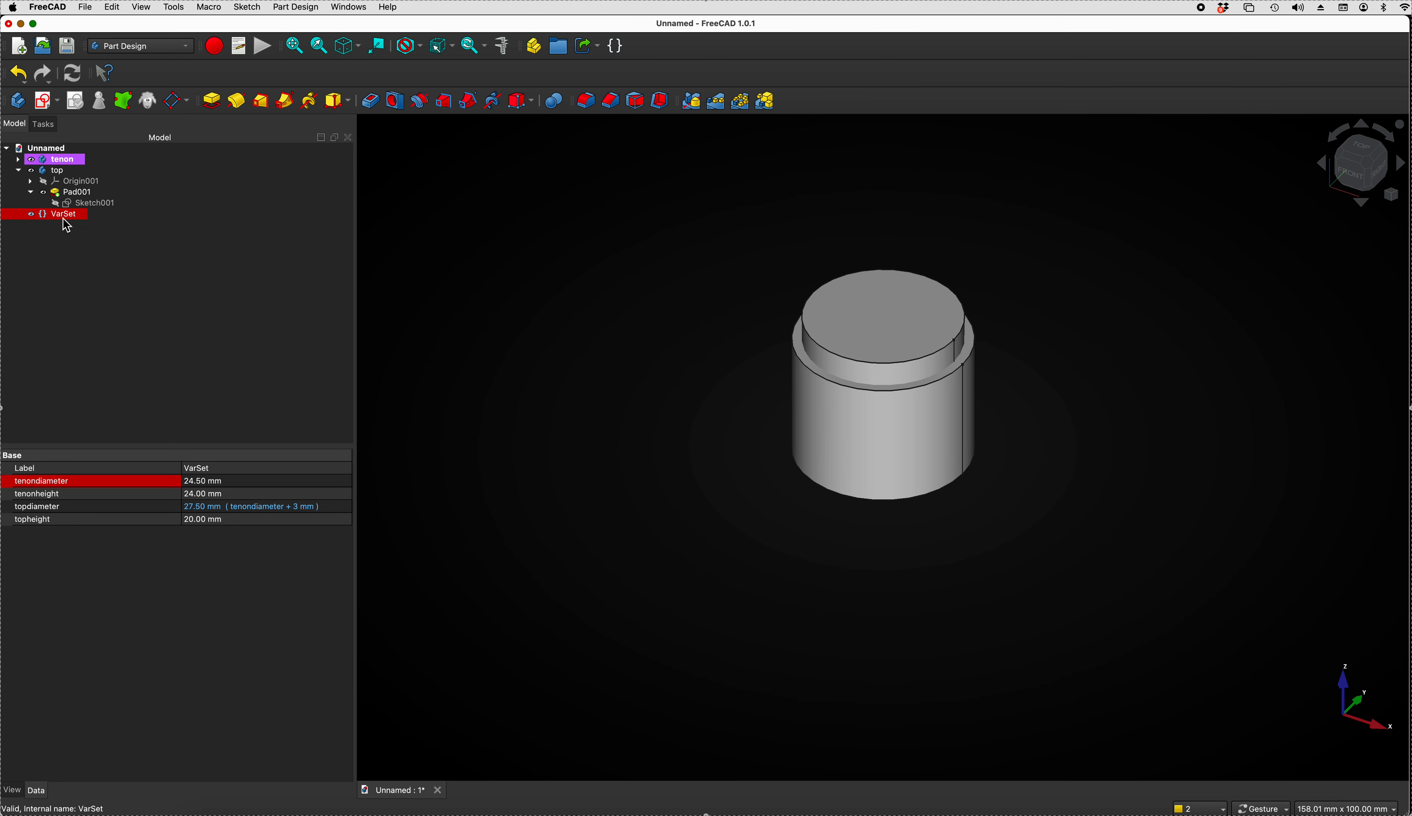
double_click(193, 520)
text(15)
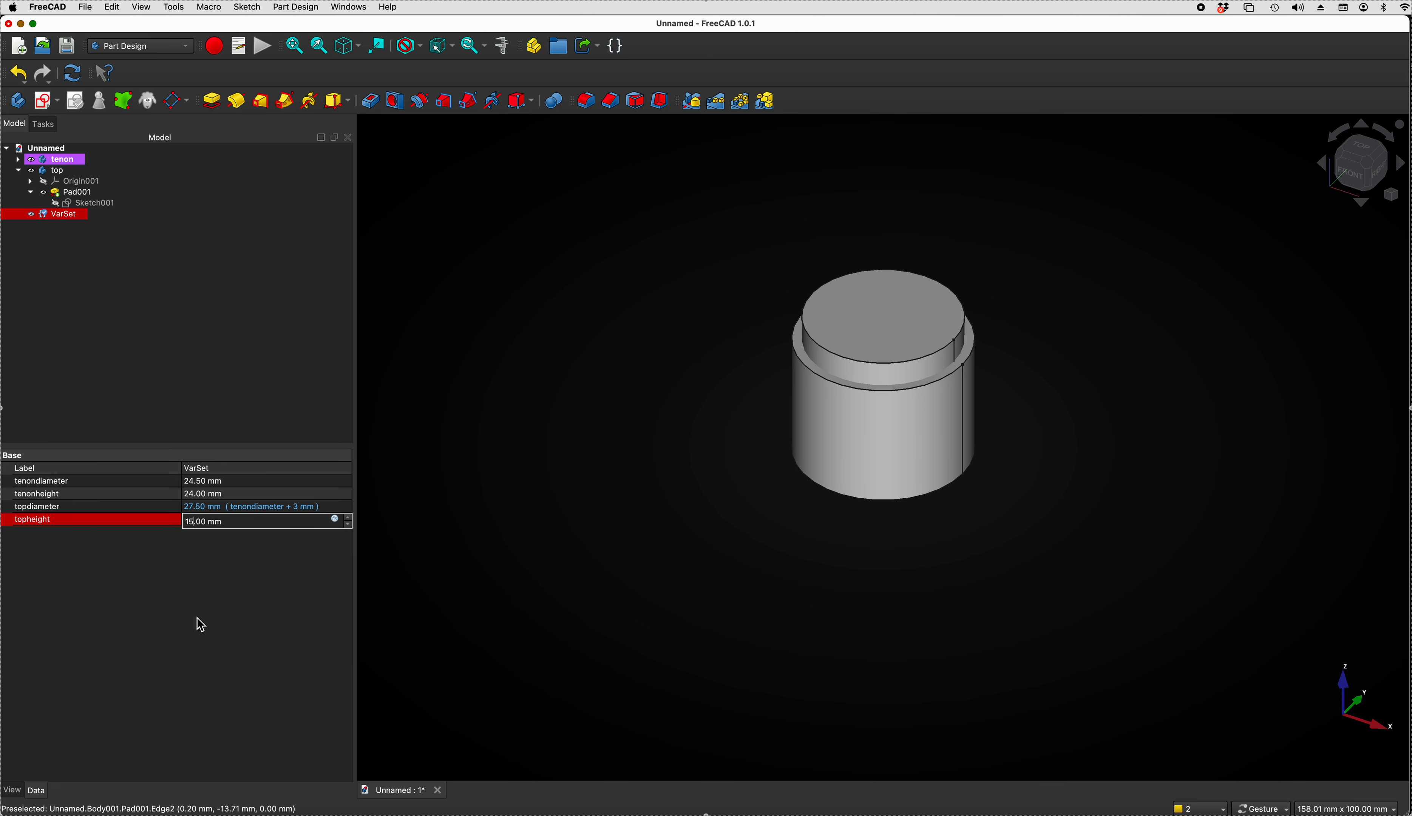
key(Return)
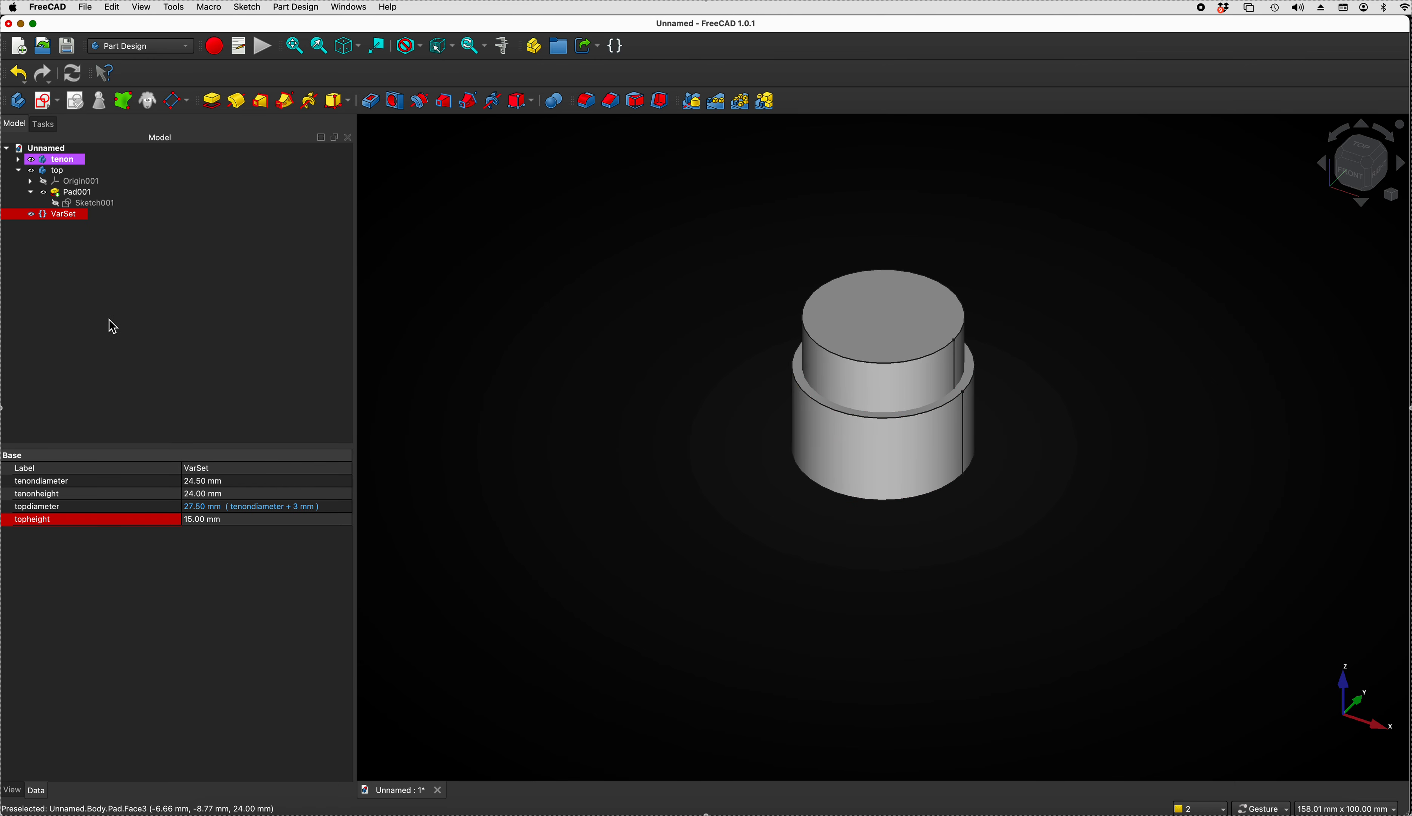
- Raise the top body to a Z position of 4 mm in its placement
click(17, 170)
click(52, 174)
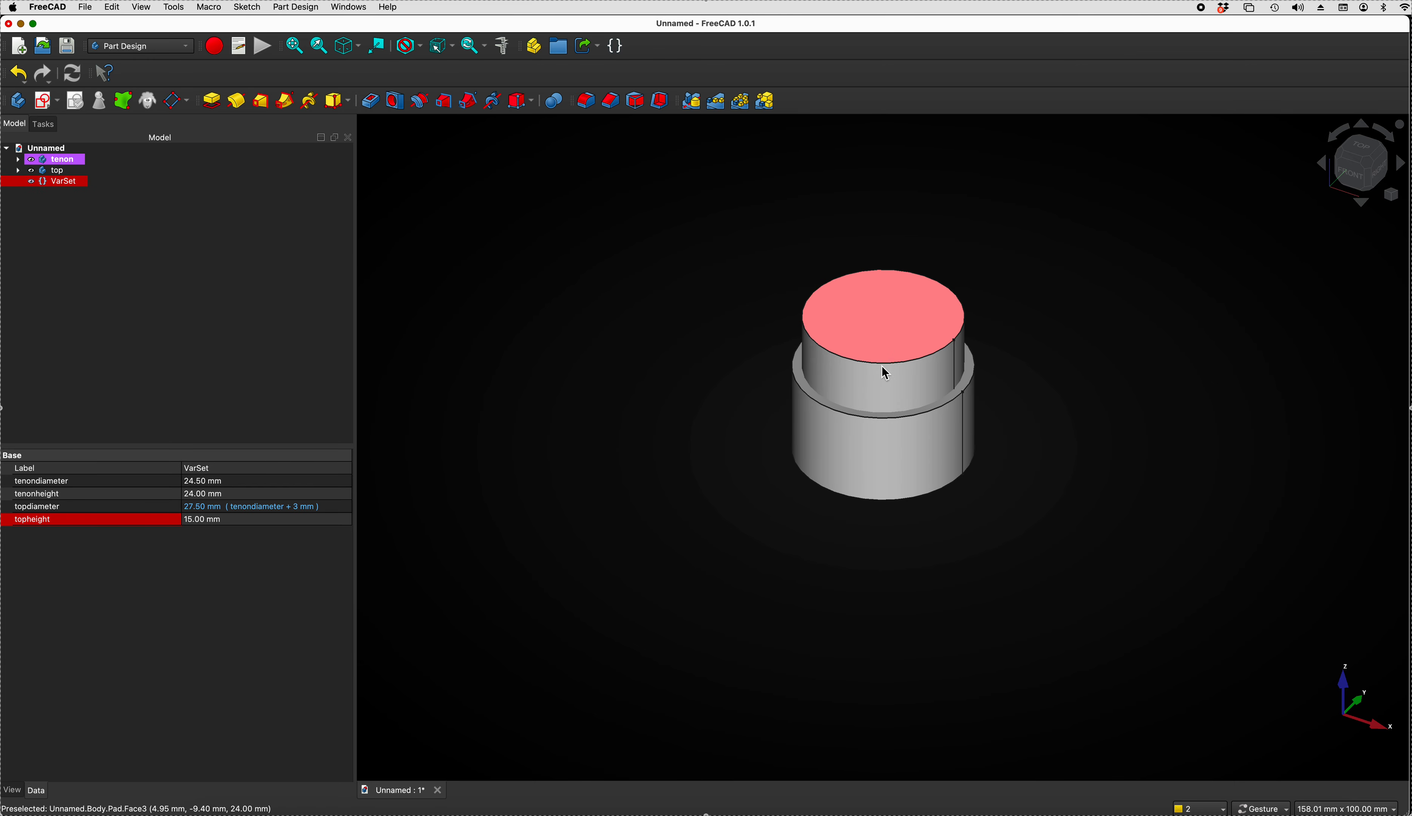
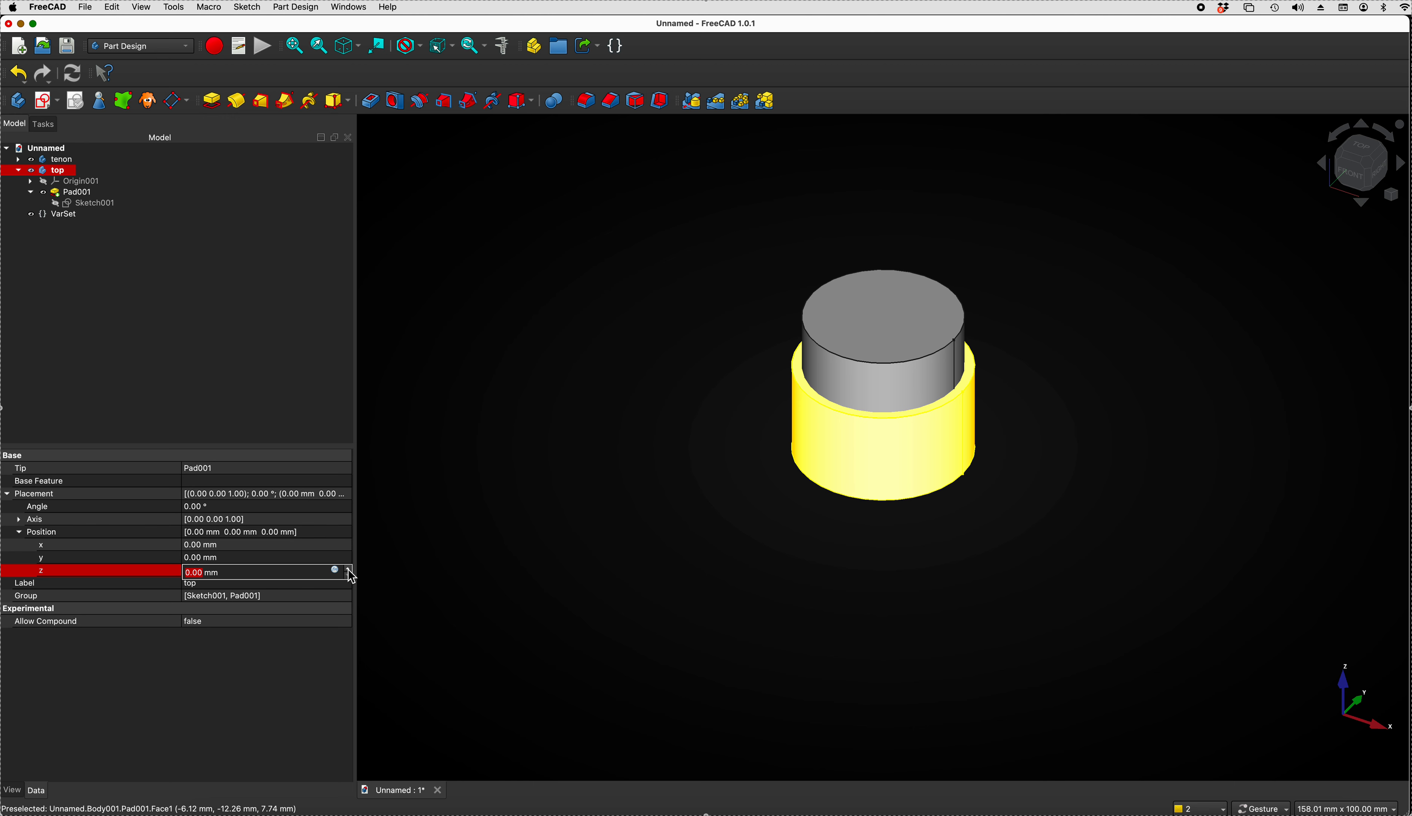
click(348, 572)
click(347, 572)
click(348, 572)
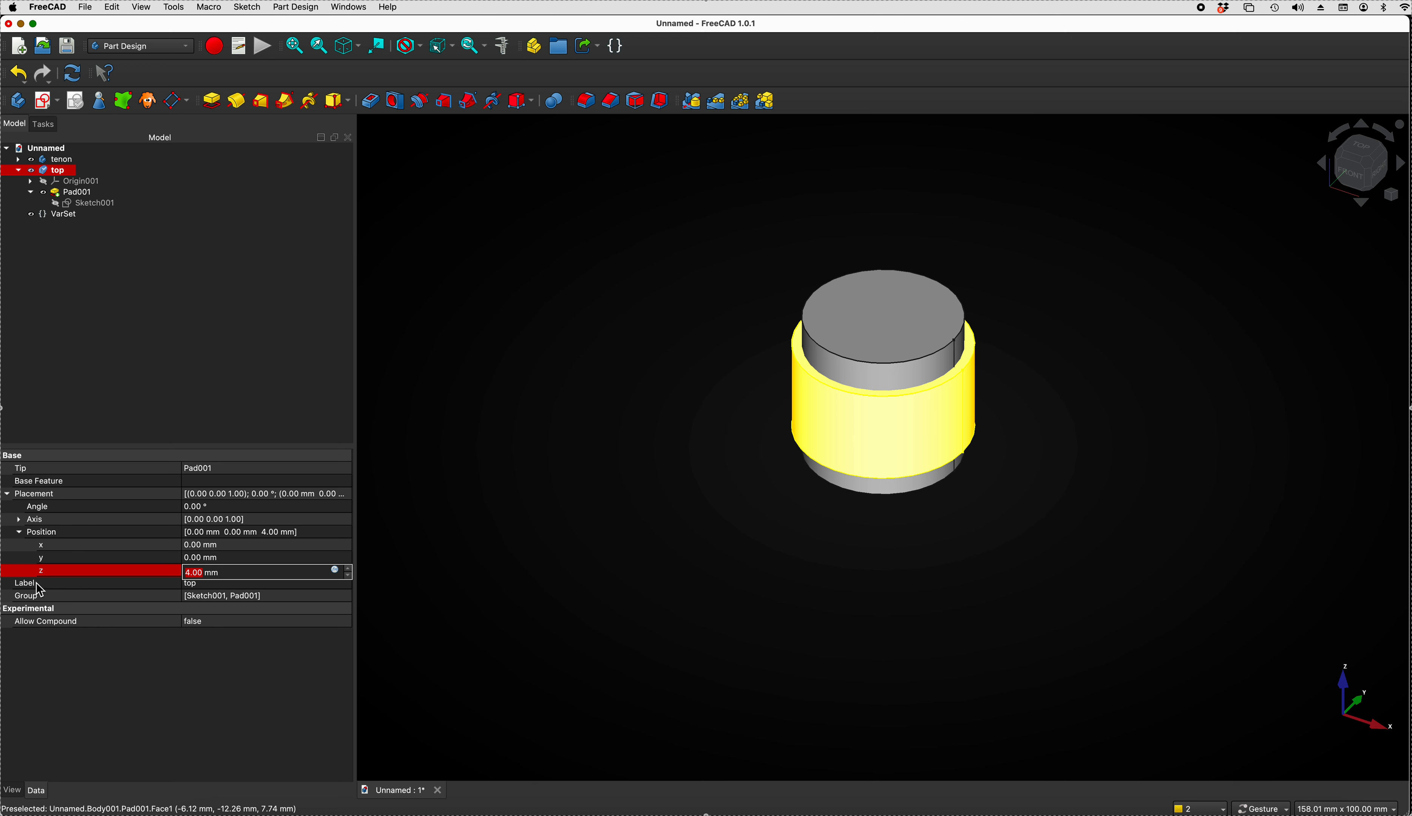
- Link the top body's Z placement position to VarSet.tenonheight with an expression
click(335, 570)
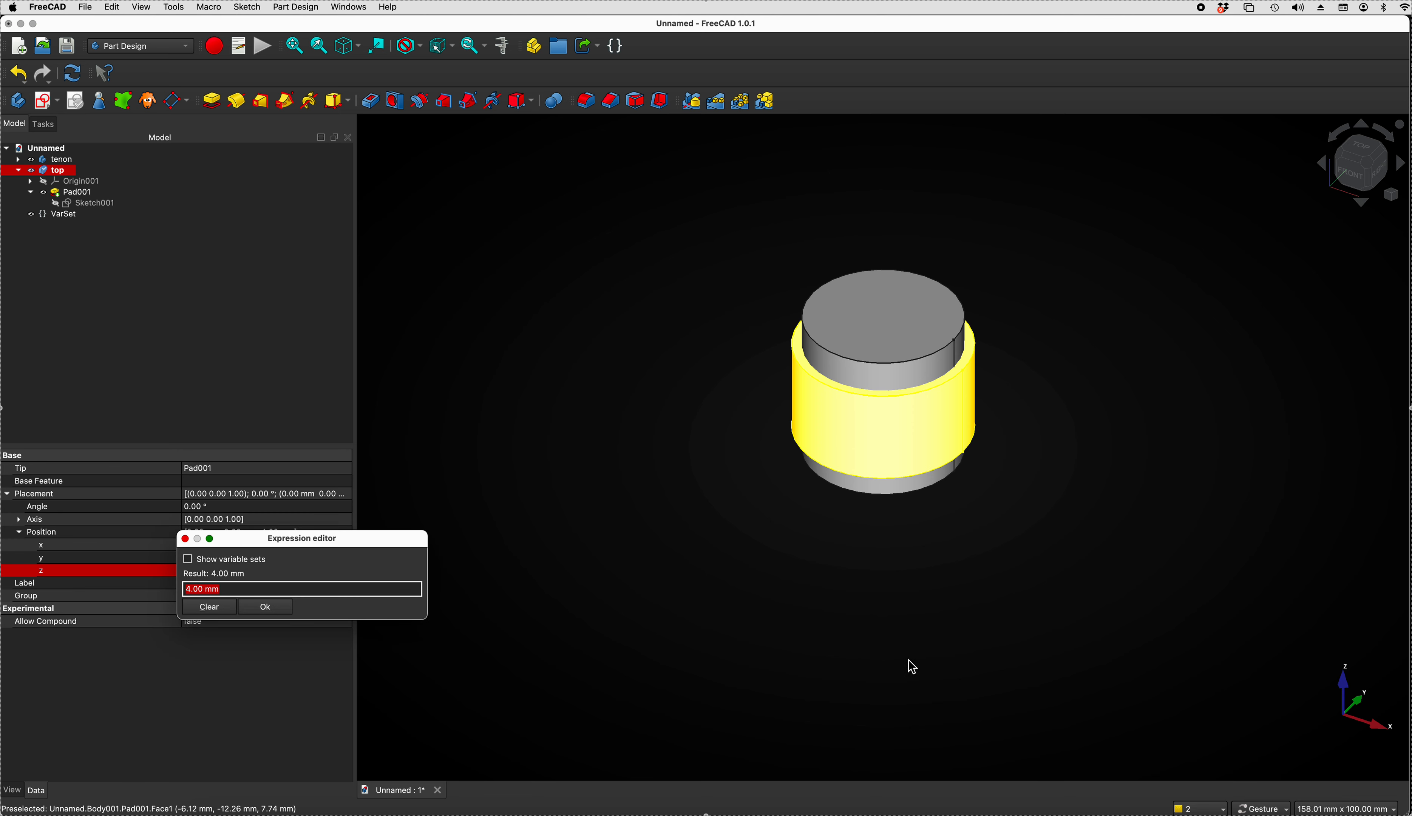
text(varset)
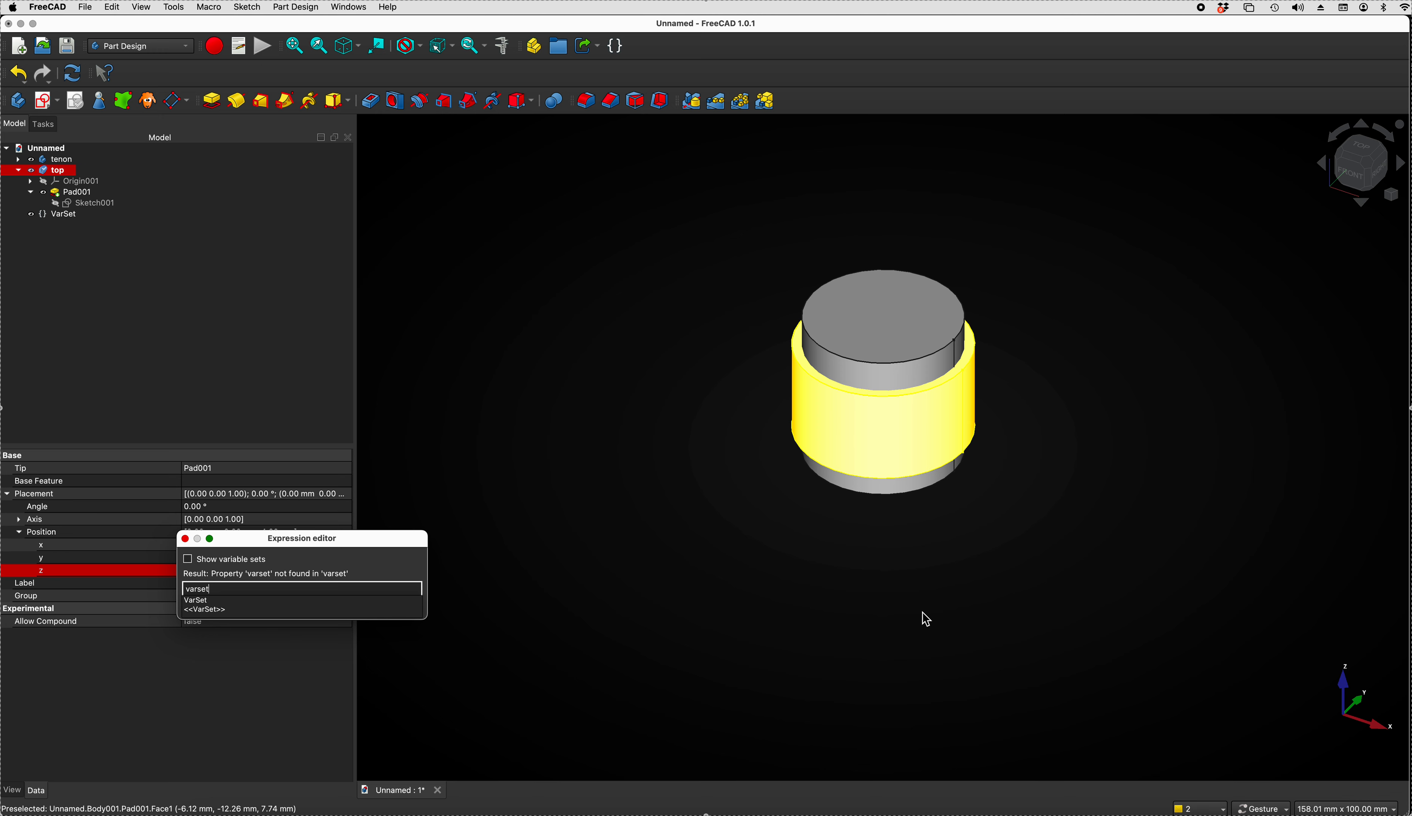
key(Down)
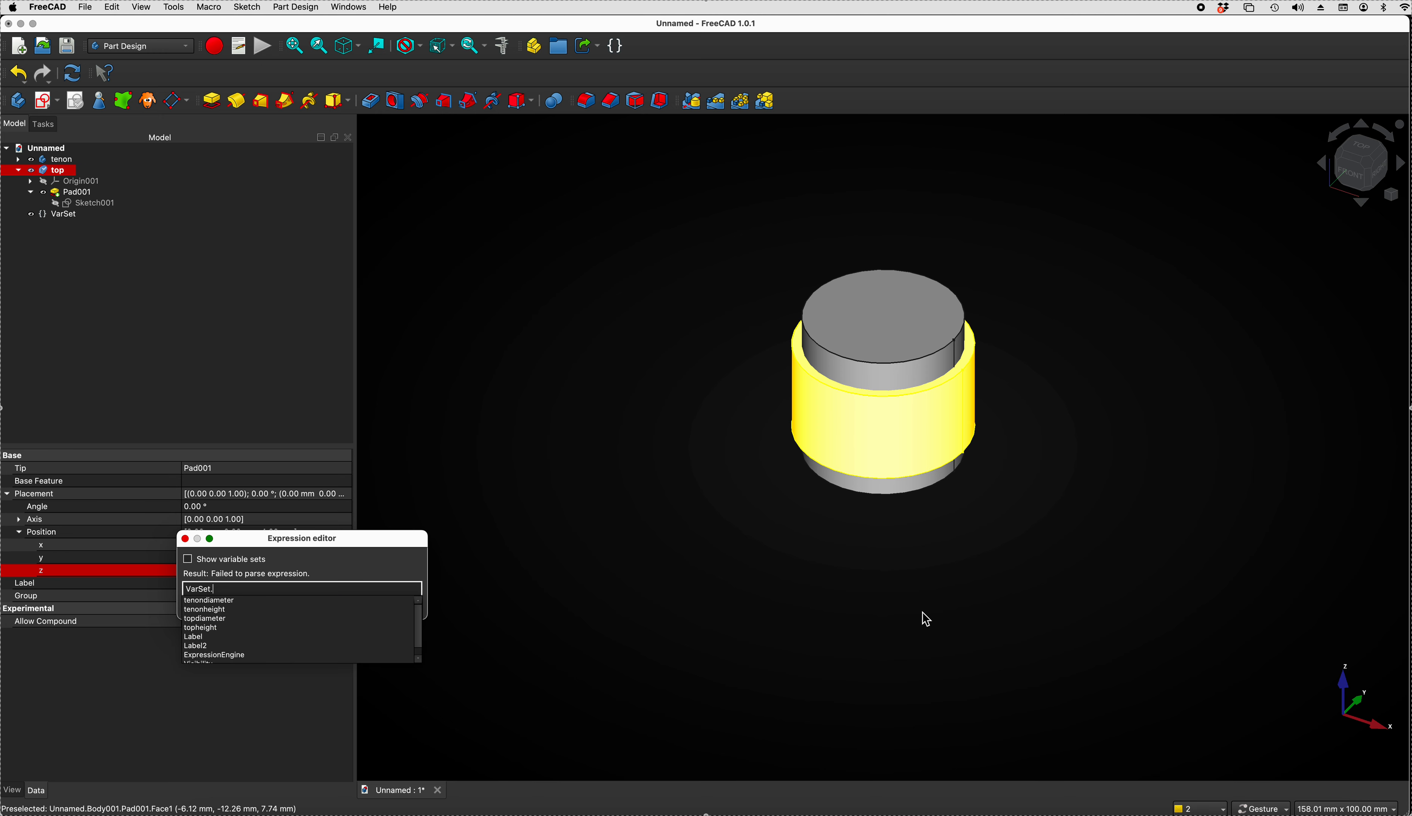
key(Down)
key(Down)
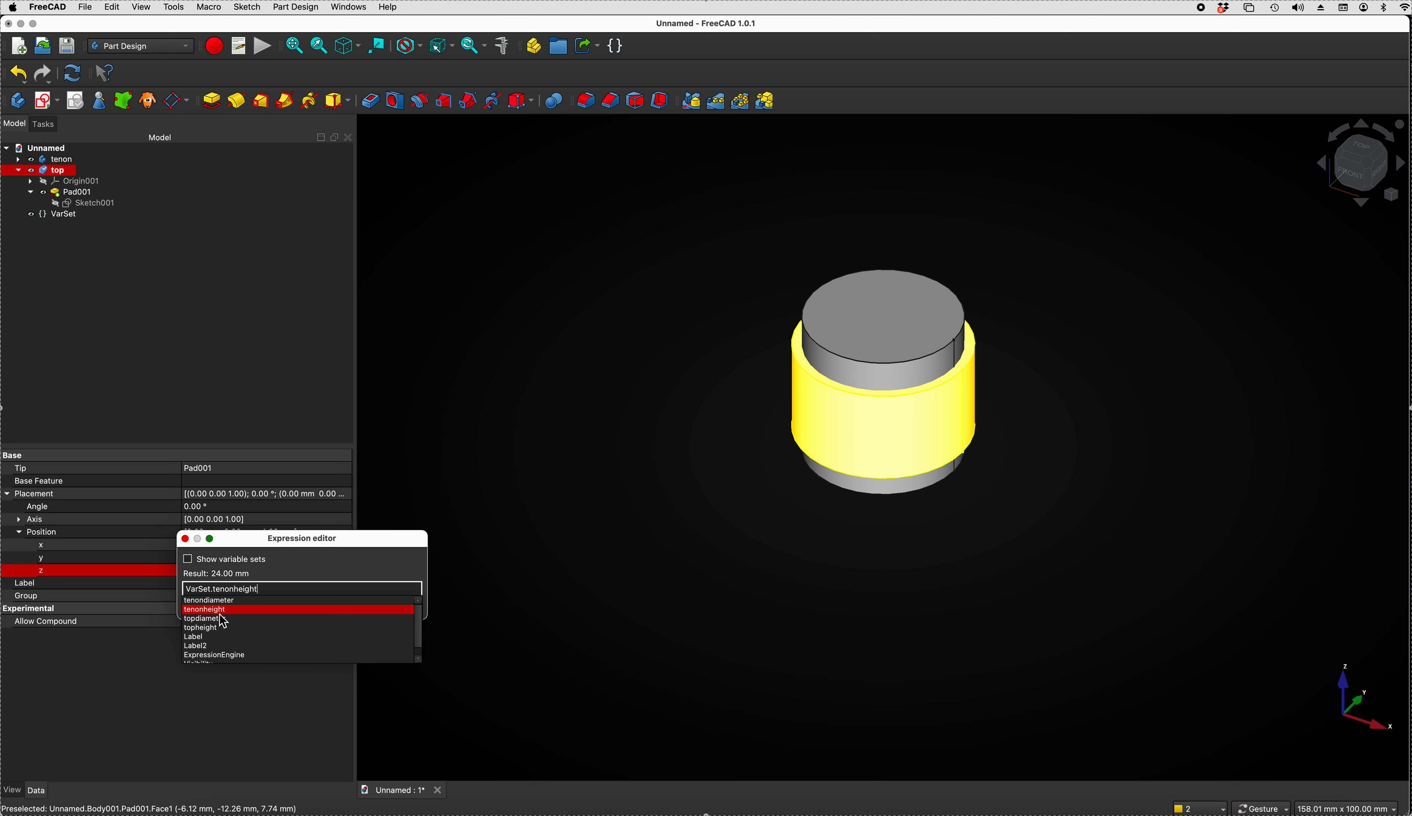
click(231, 610)
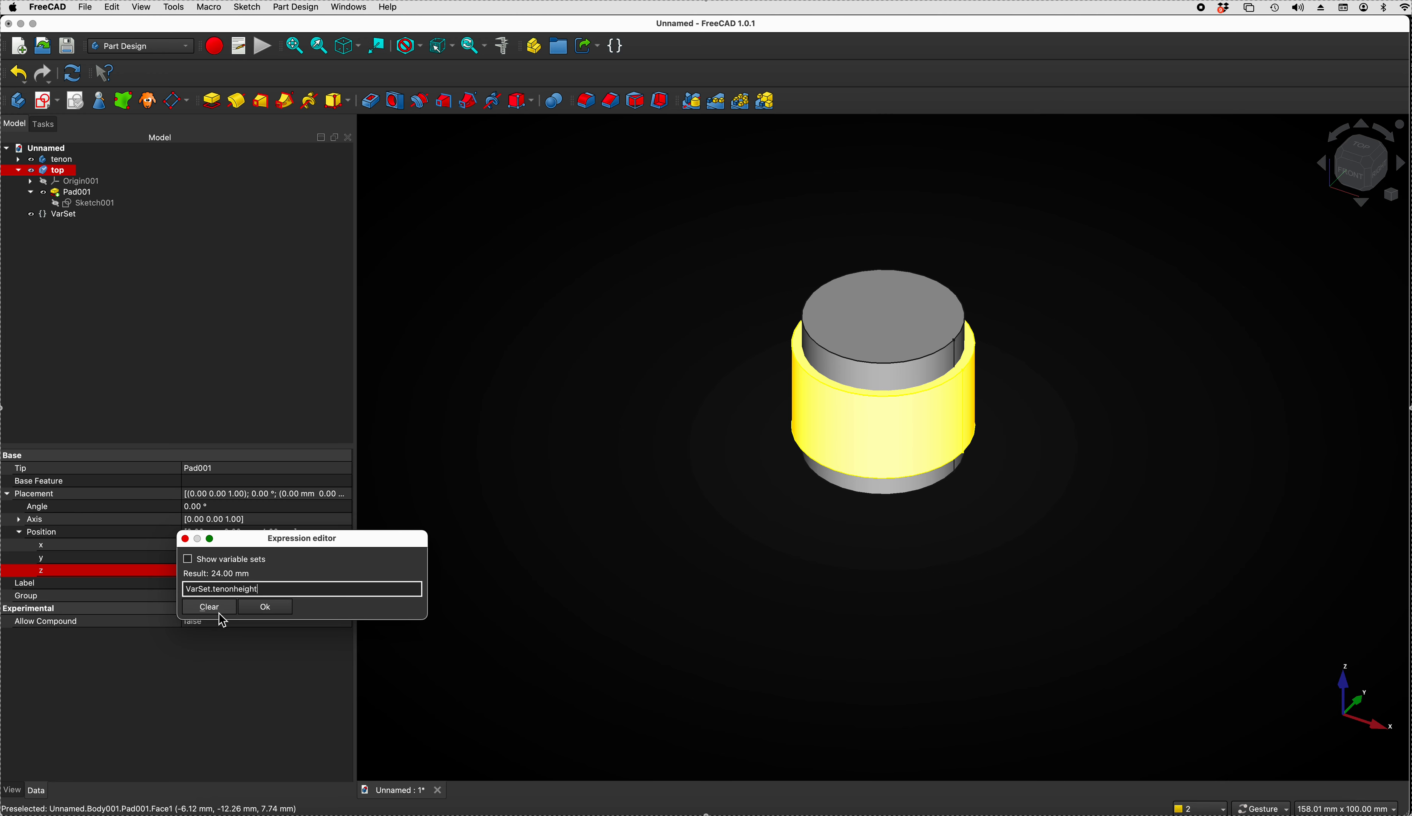
click(264, 609)
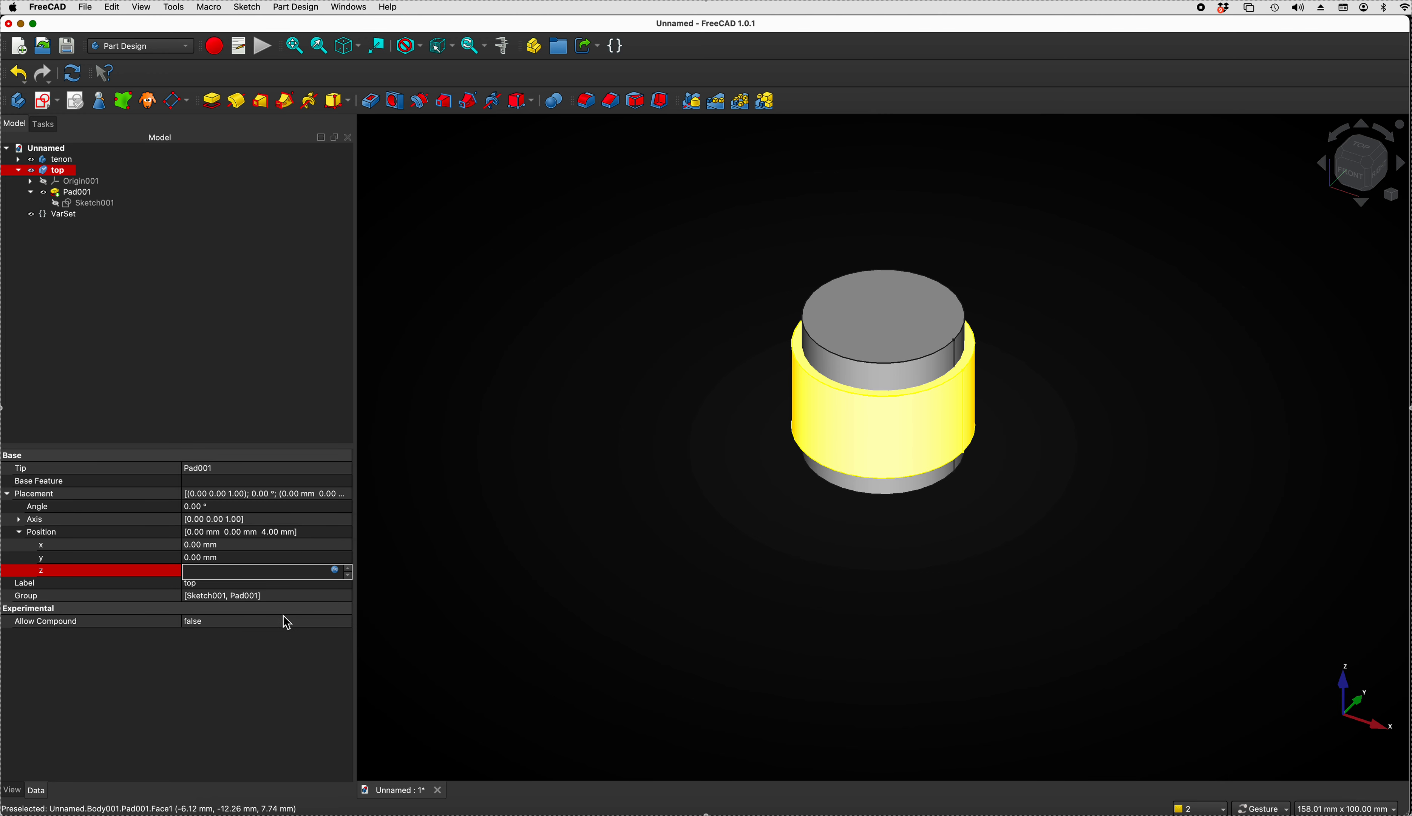
click(564, 639)
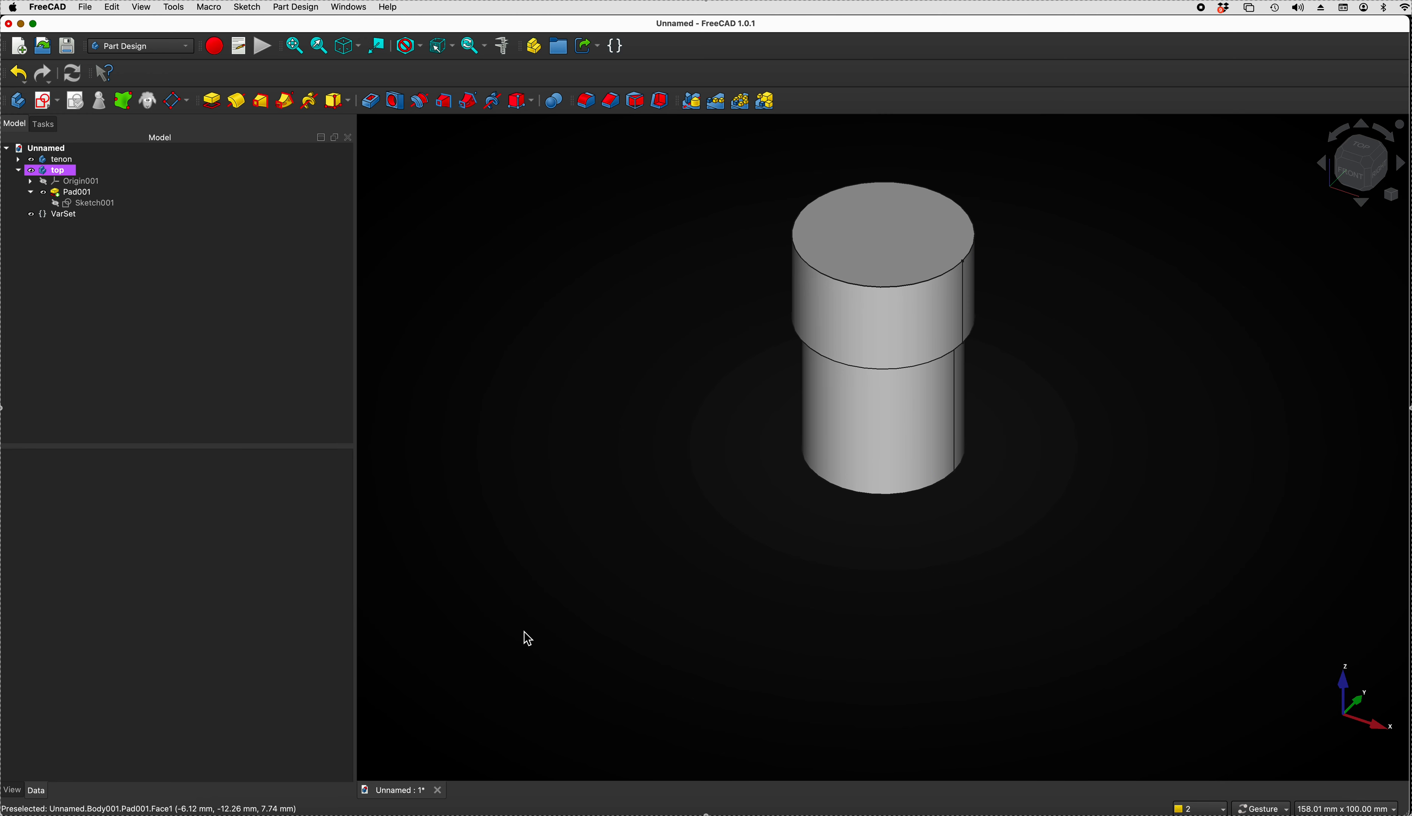
- Set the variable set's tenonheight to 20 mm
drag(952, 541, 975, 434)
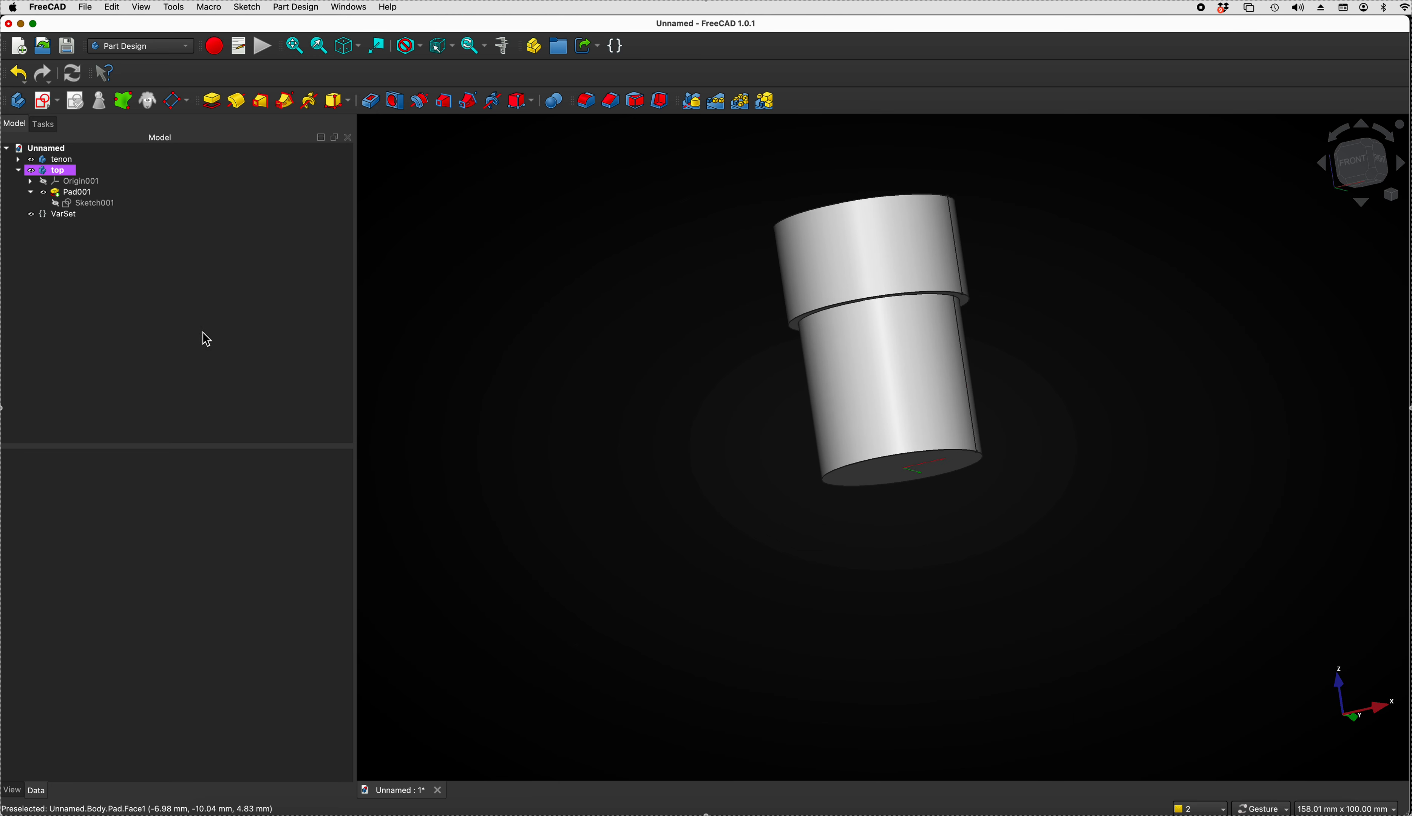
click(66, 215)
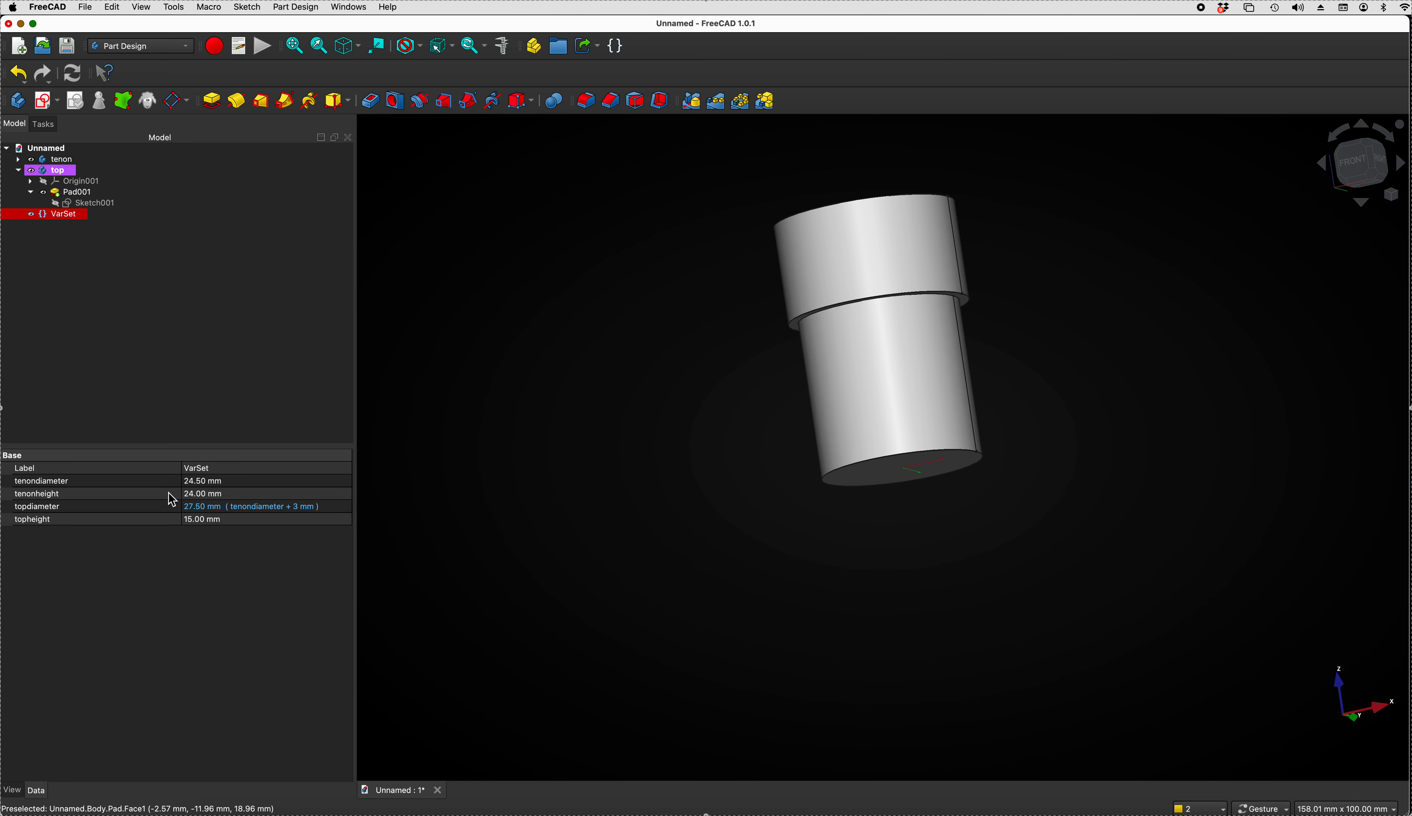
click(190, 495)
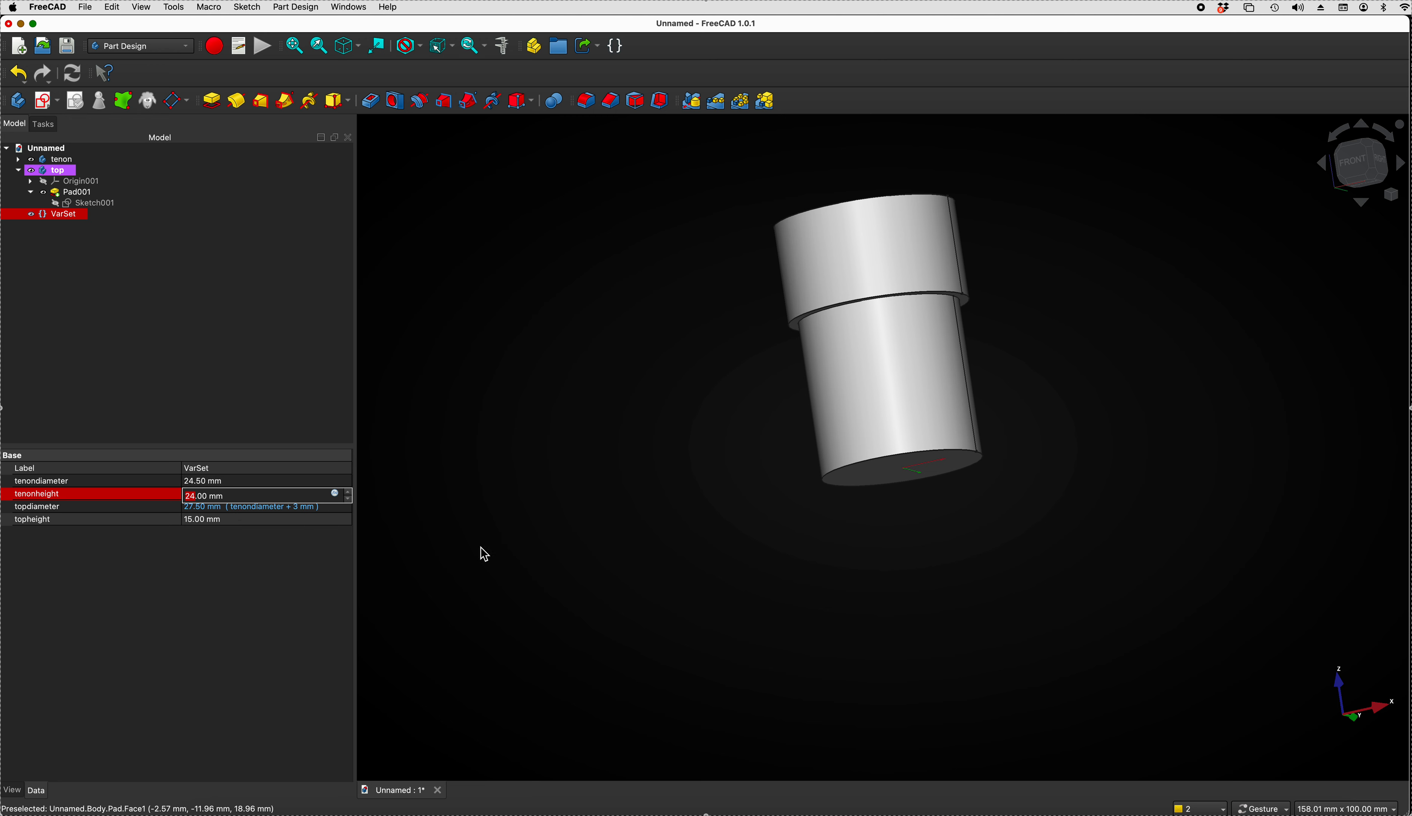
text(20)
key(Return)
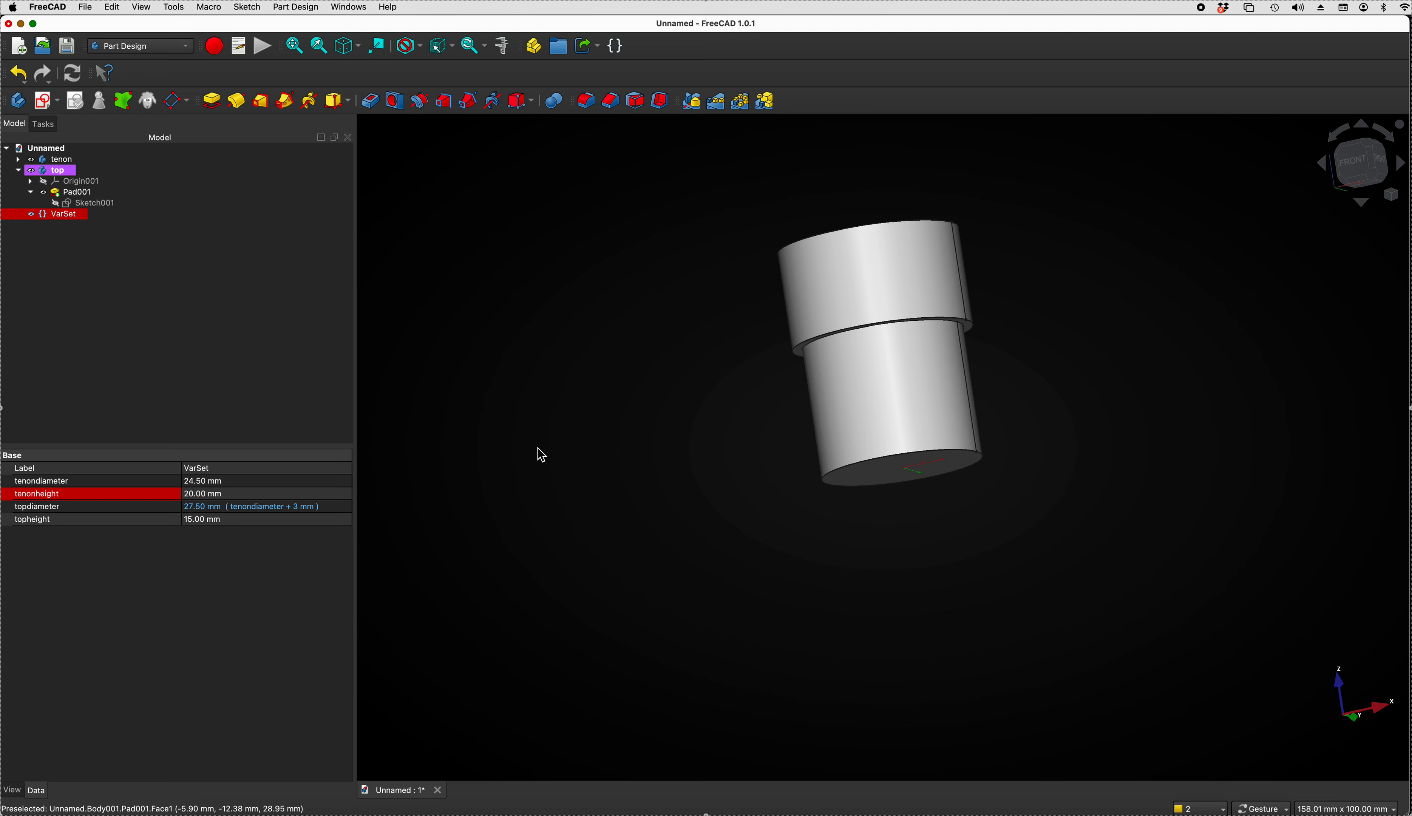
- Measure the plug's overall height in front view, from the tenon's bottom edge to the top body's upper edge, and discard the measurement
right_drag(1084, 422, 930, 501)
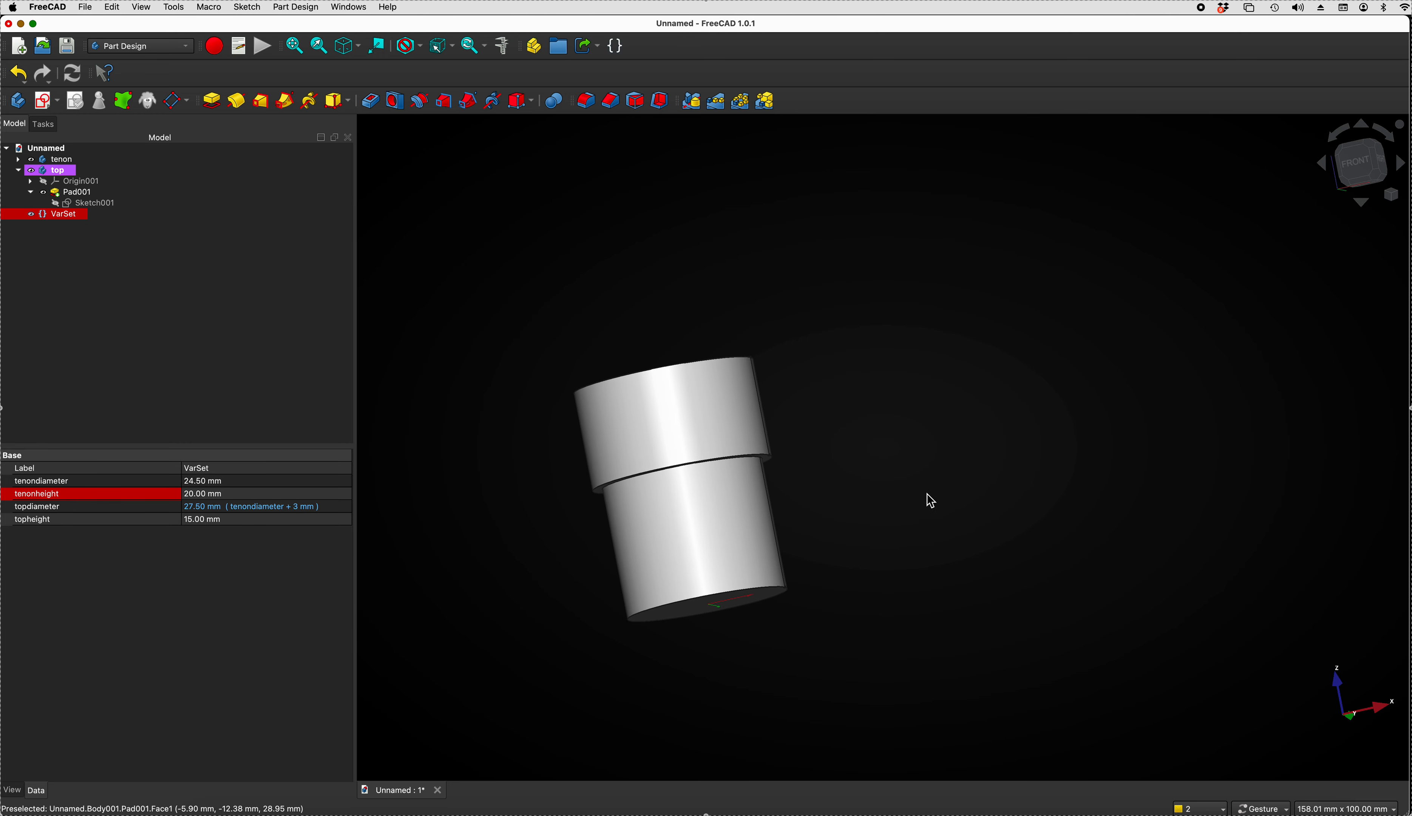
click(1278, 213)
click(1359, 170)
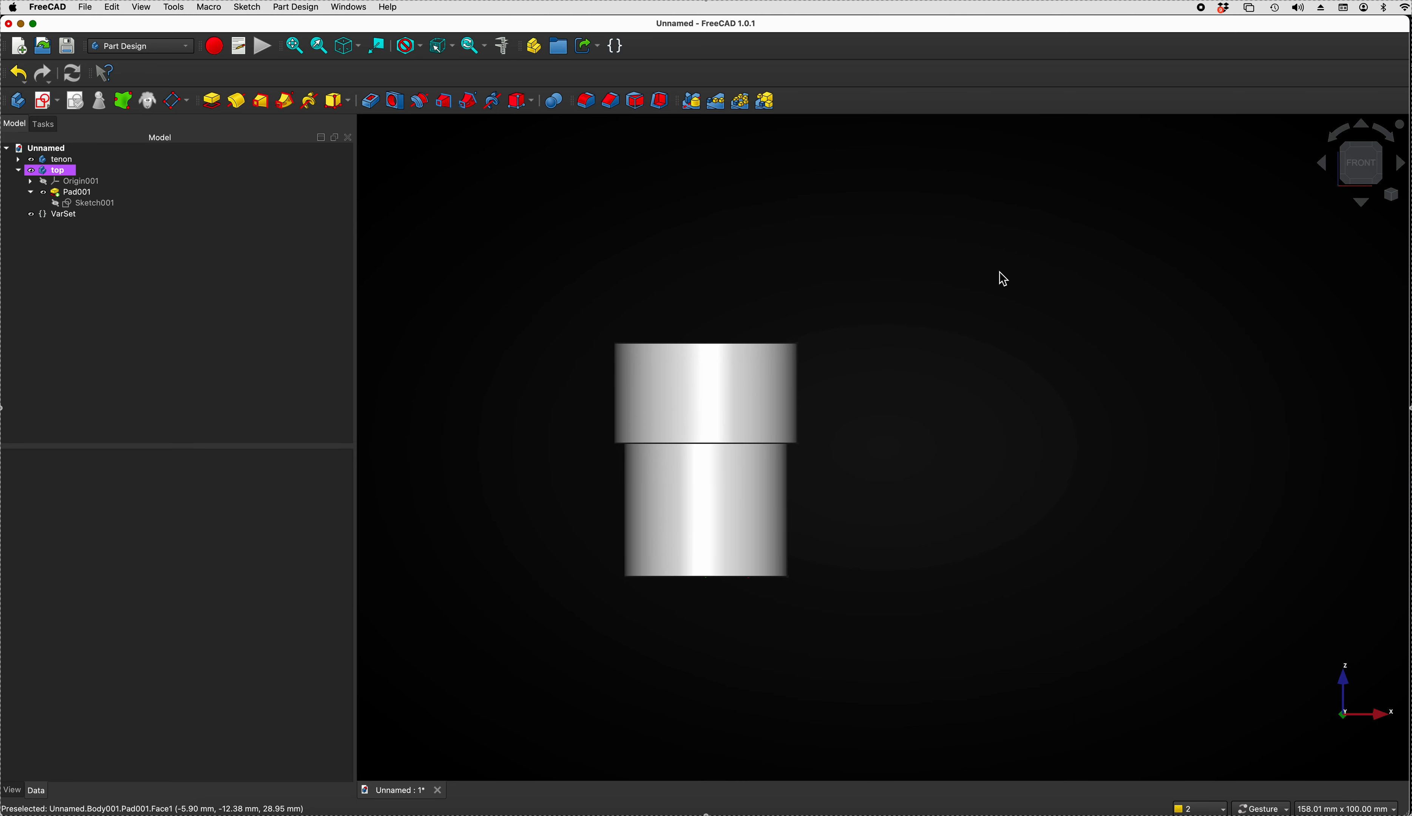
click(70, 217)
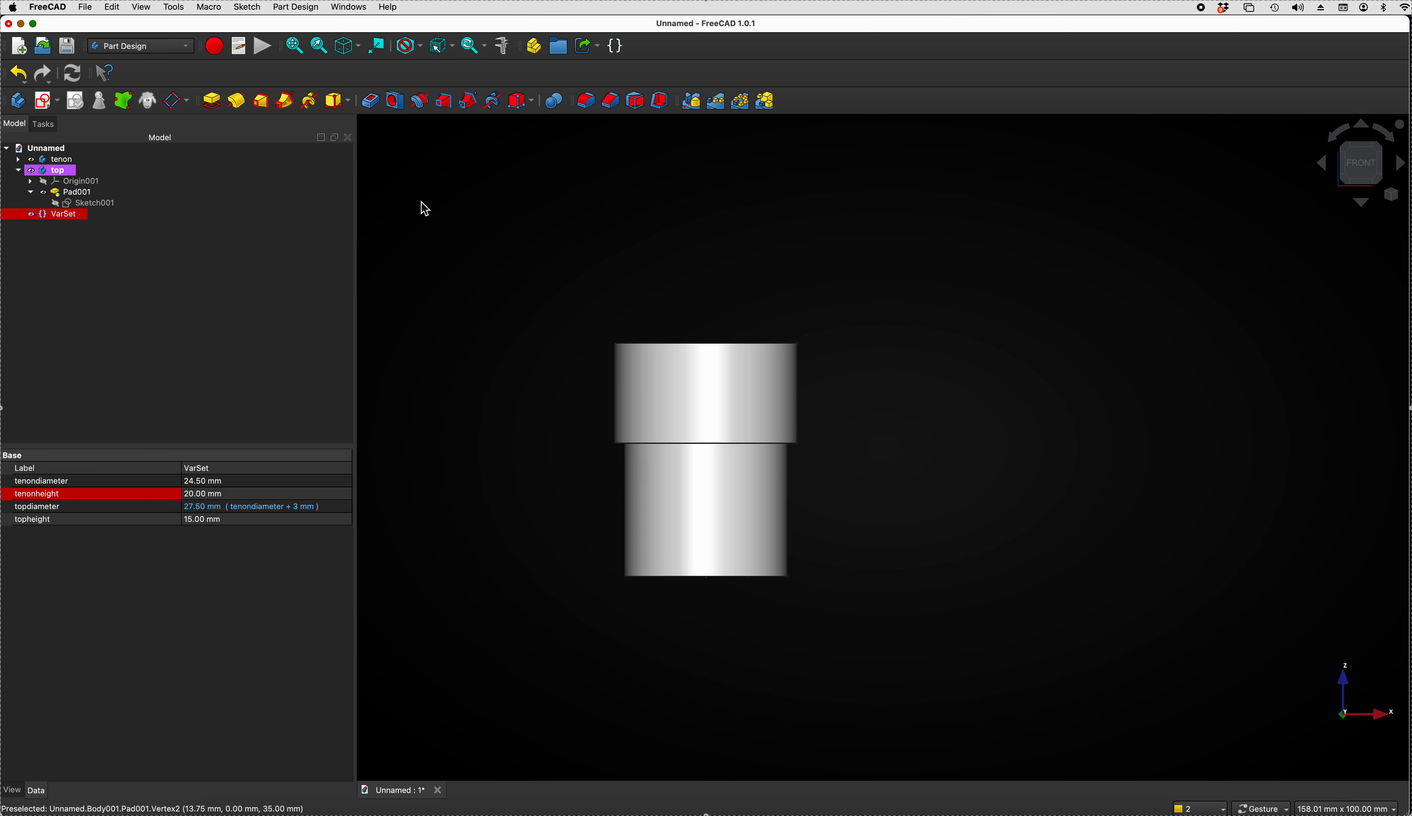
click(504, 49)
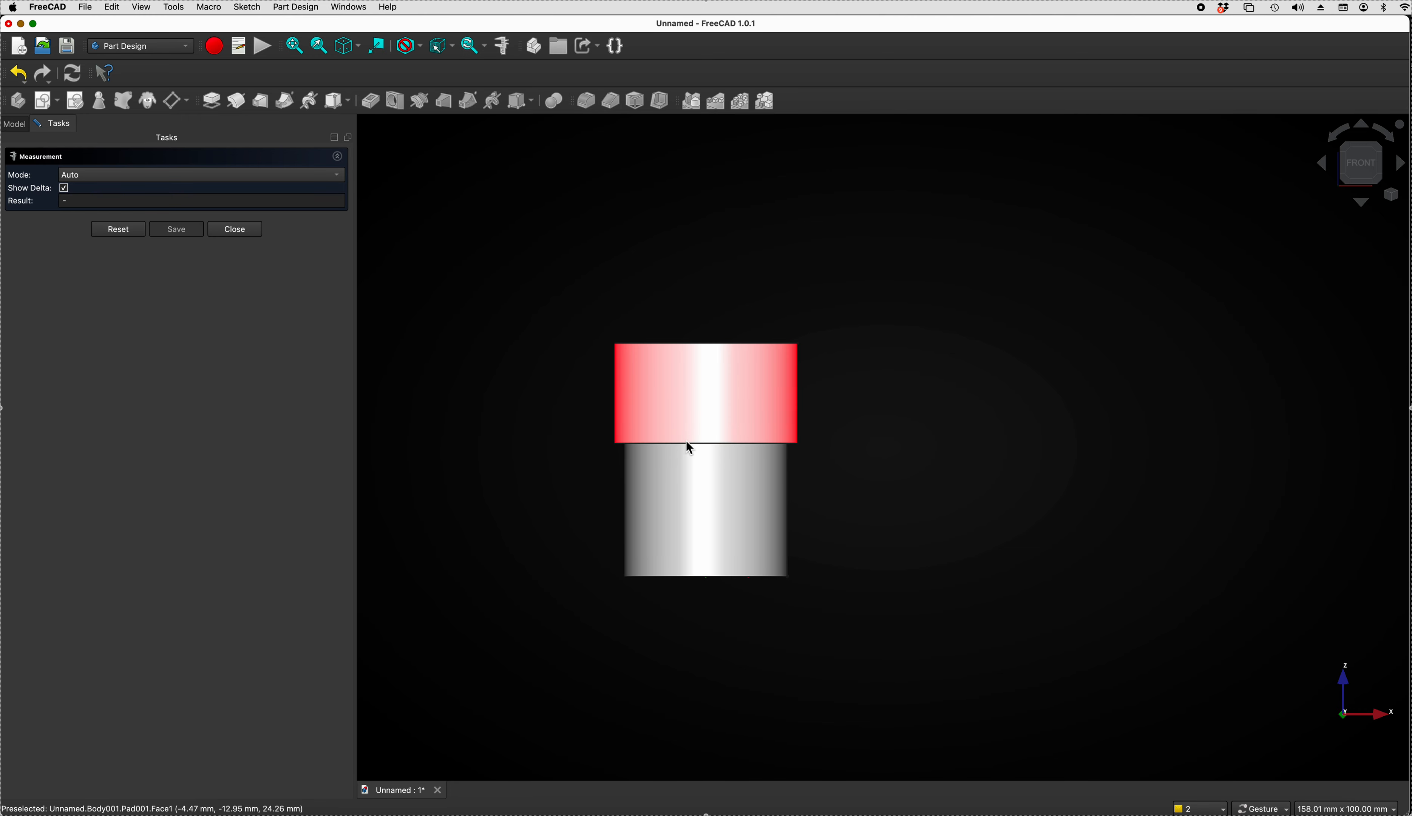
click(712, 580)
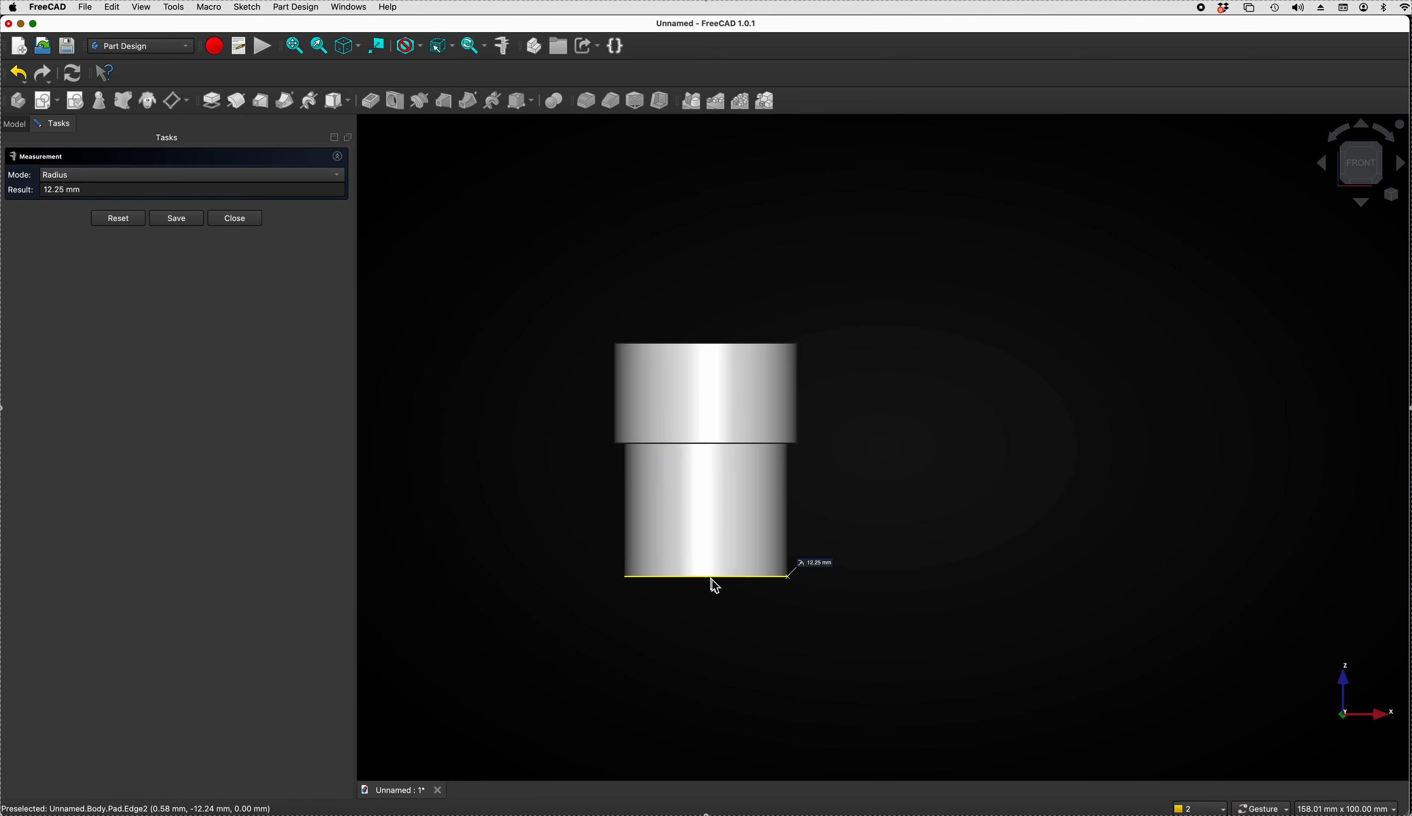
click(707, 341)
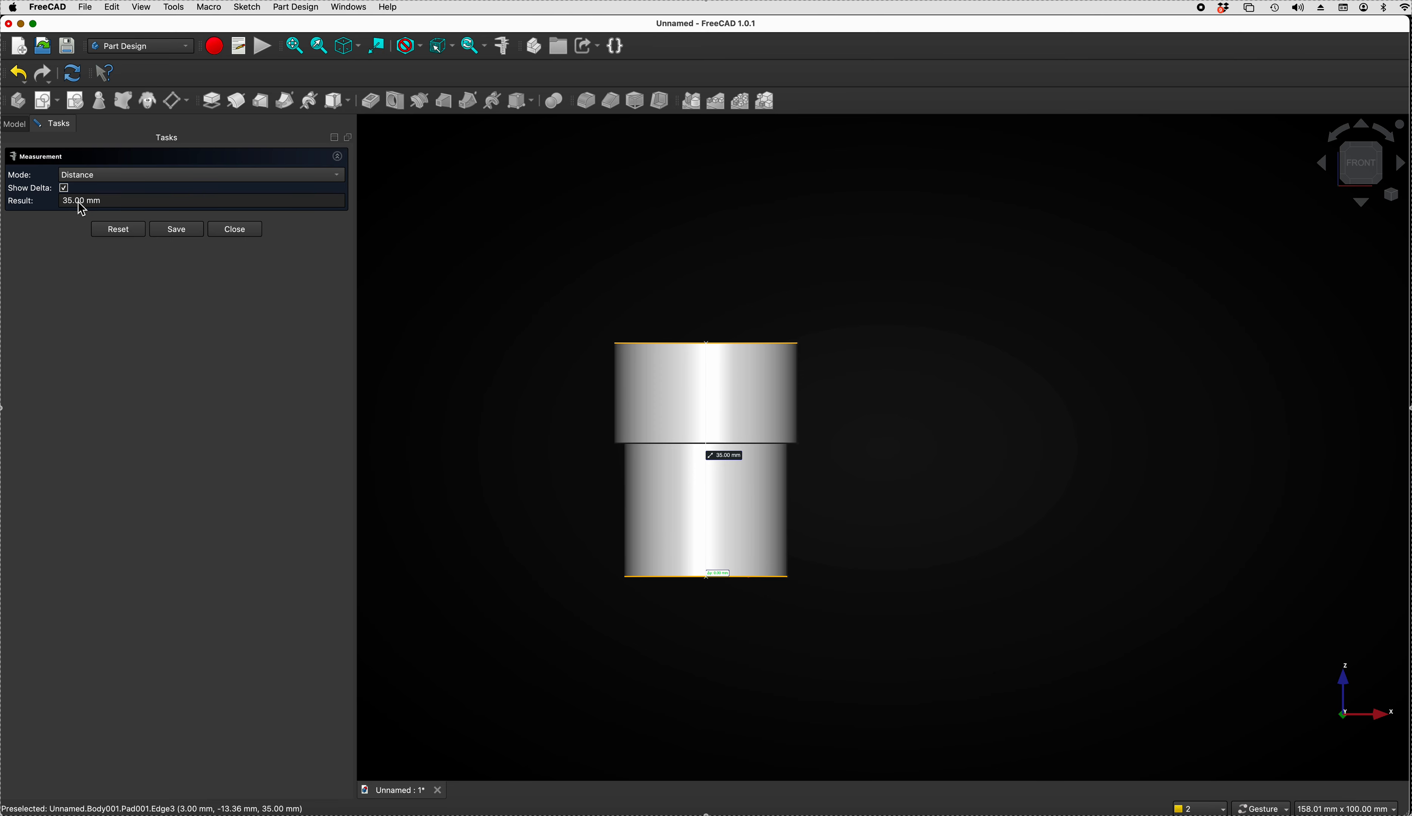
click(120, 231)
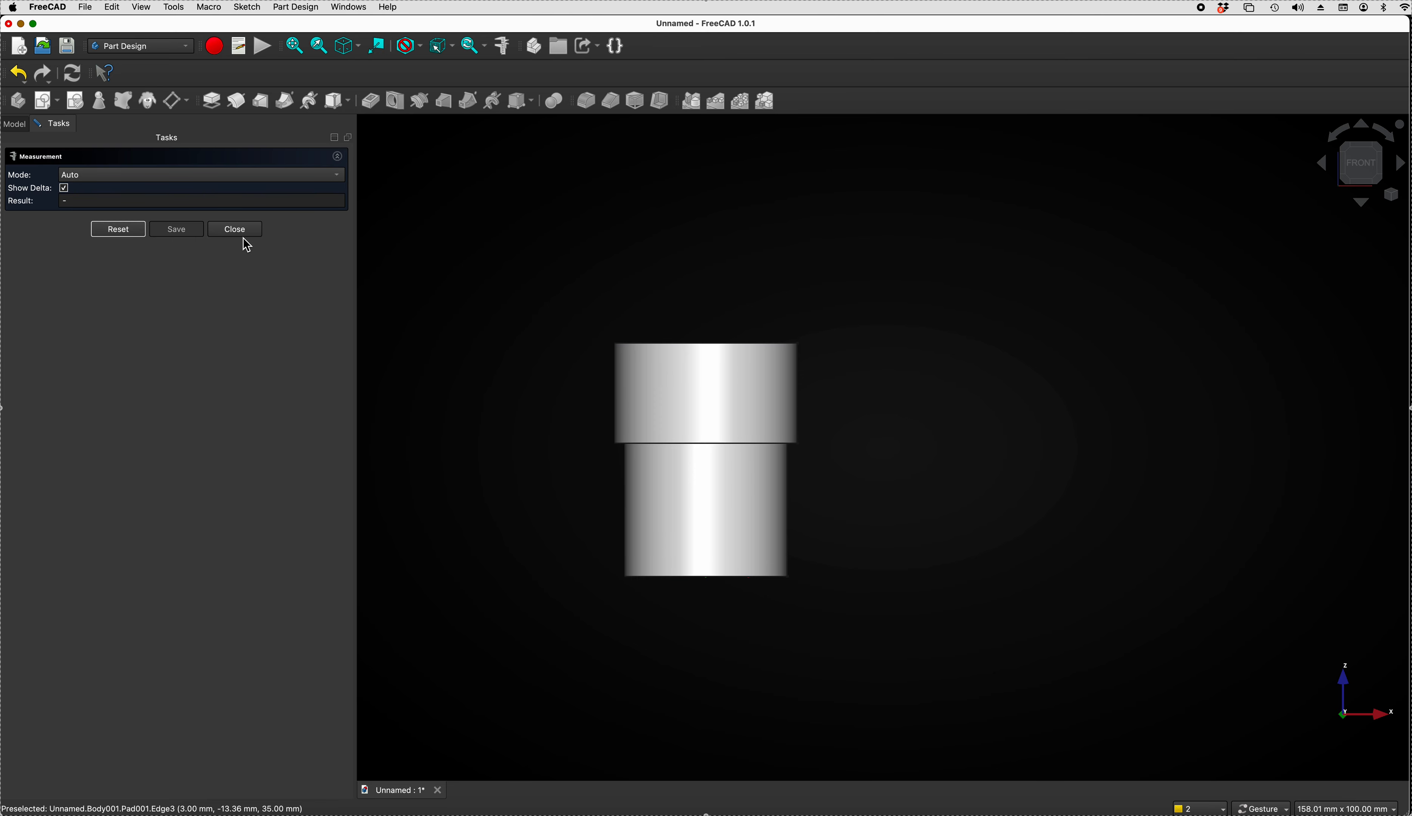
click(227, 235)
drag(438, 309, 609, 361)
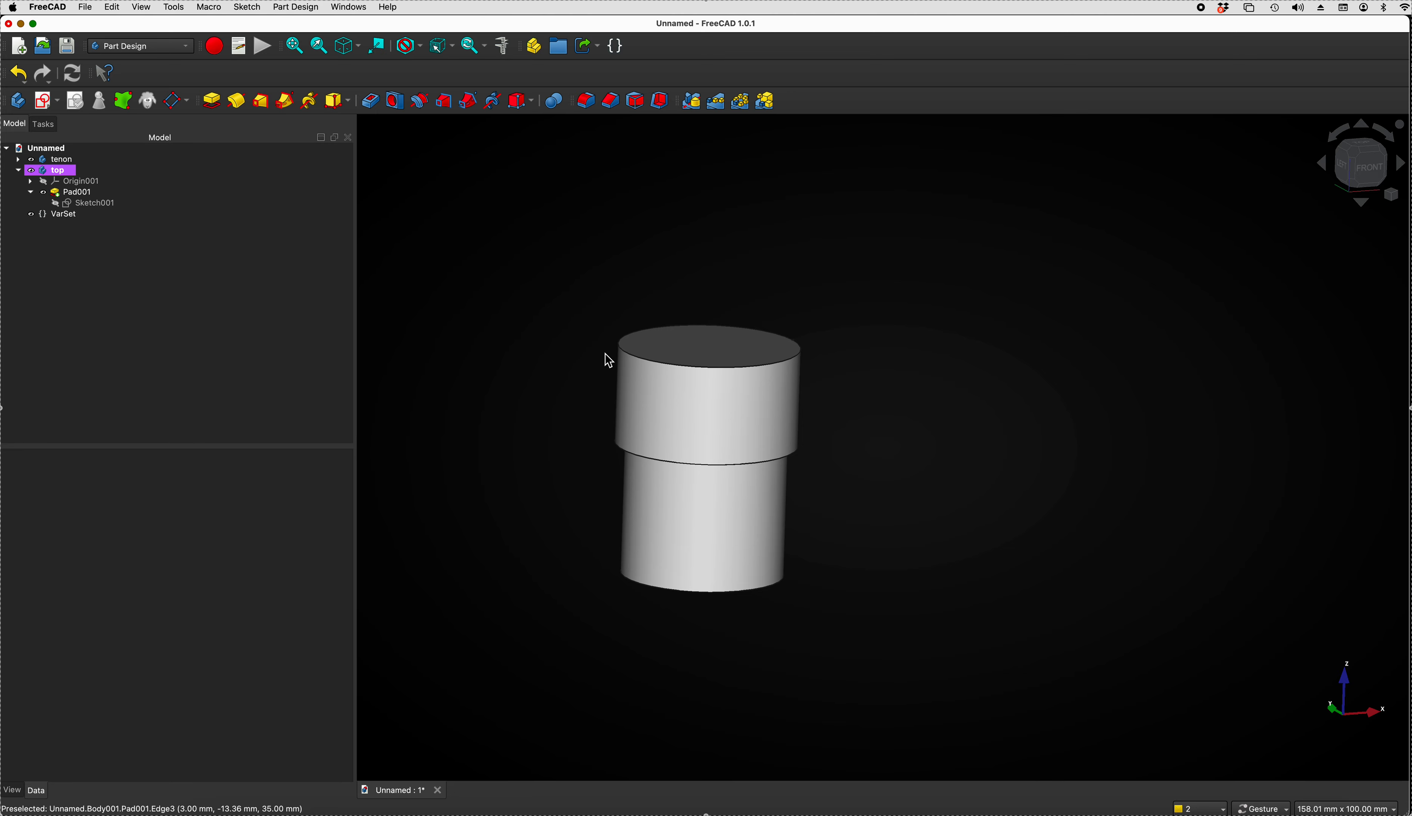
key(super+shift+5)
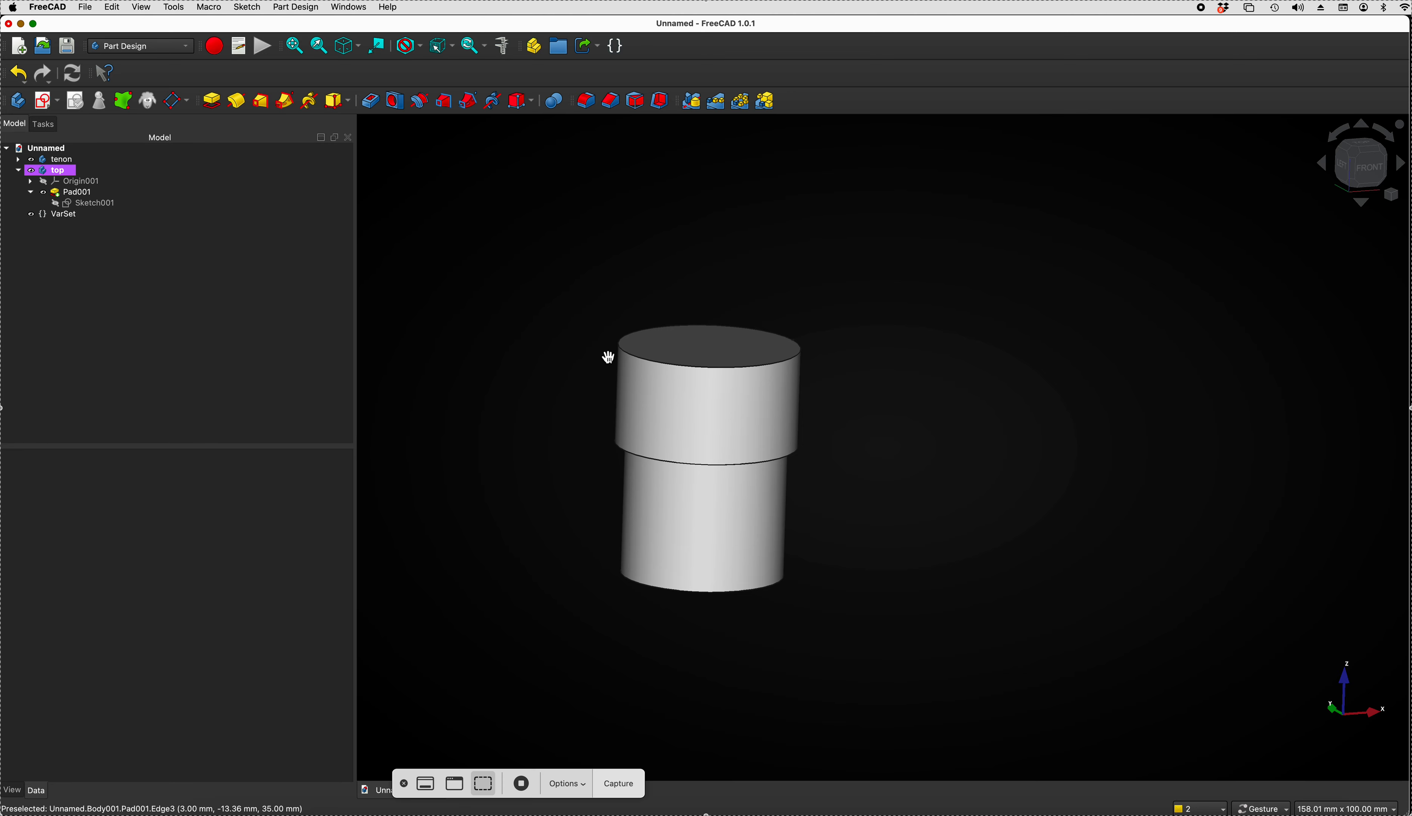